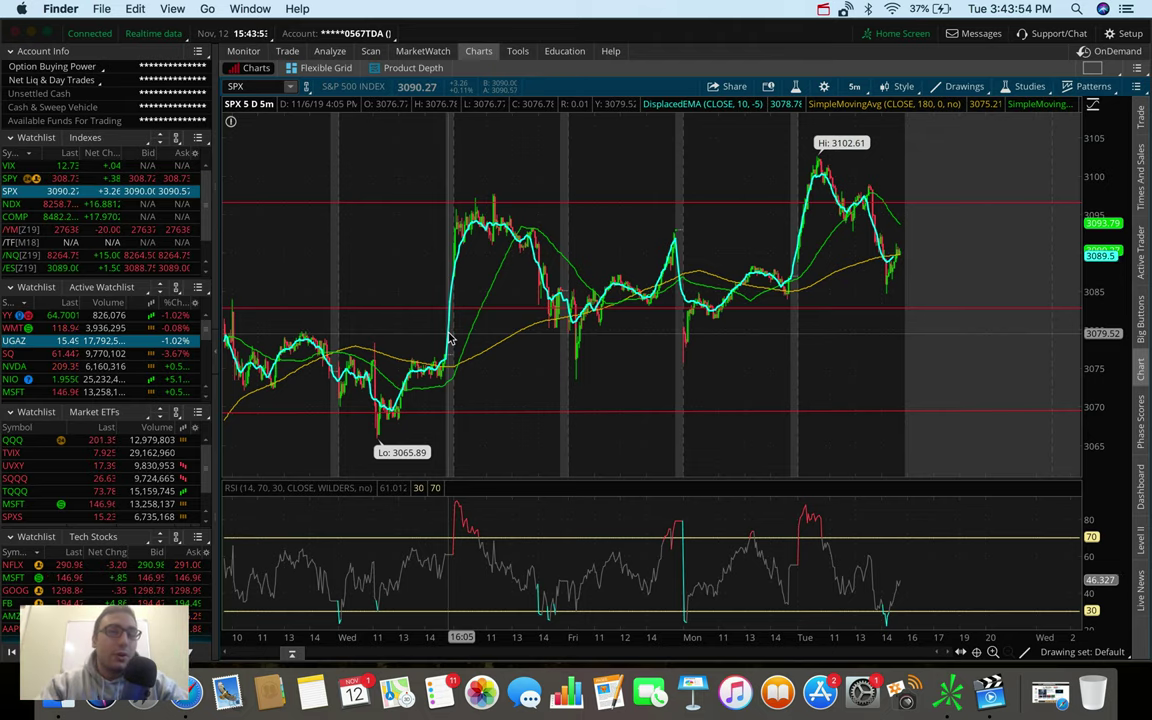
- Keep SPX on 5 D : 5m bars and draw a rising trendline from Wednesday's 3065.89 low
click(854, 86)
click(838, 155)
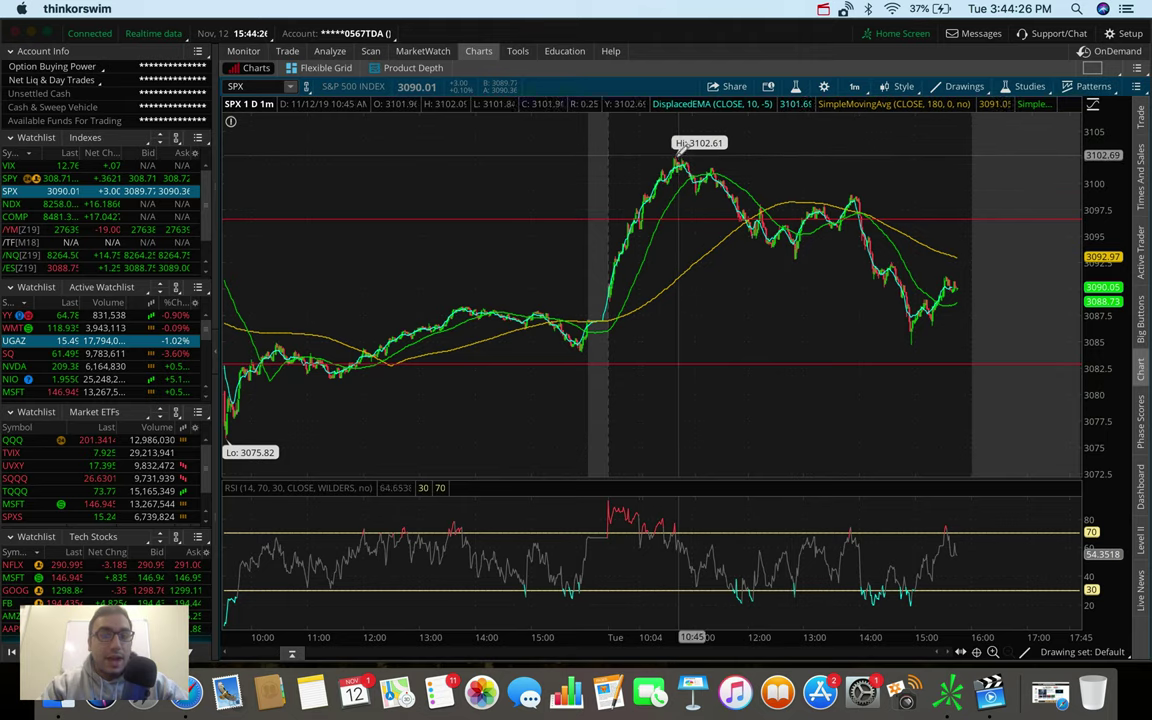
click(849, 84)
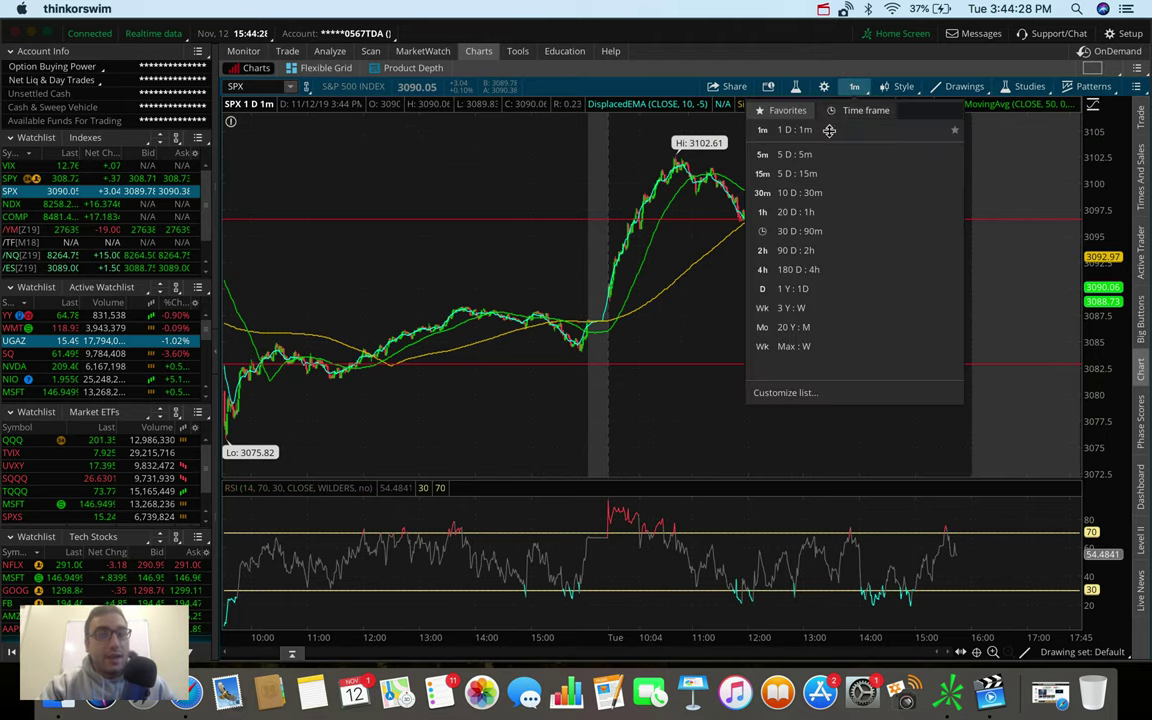
click(818, 158)
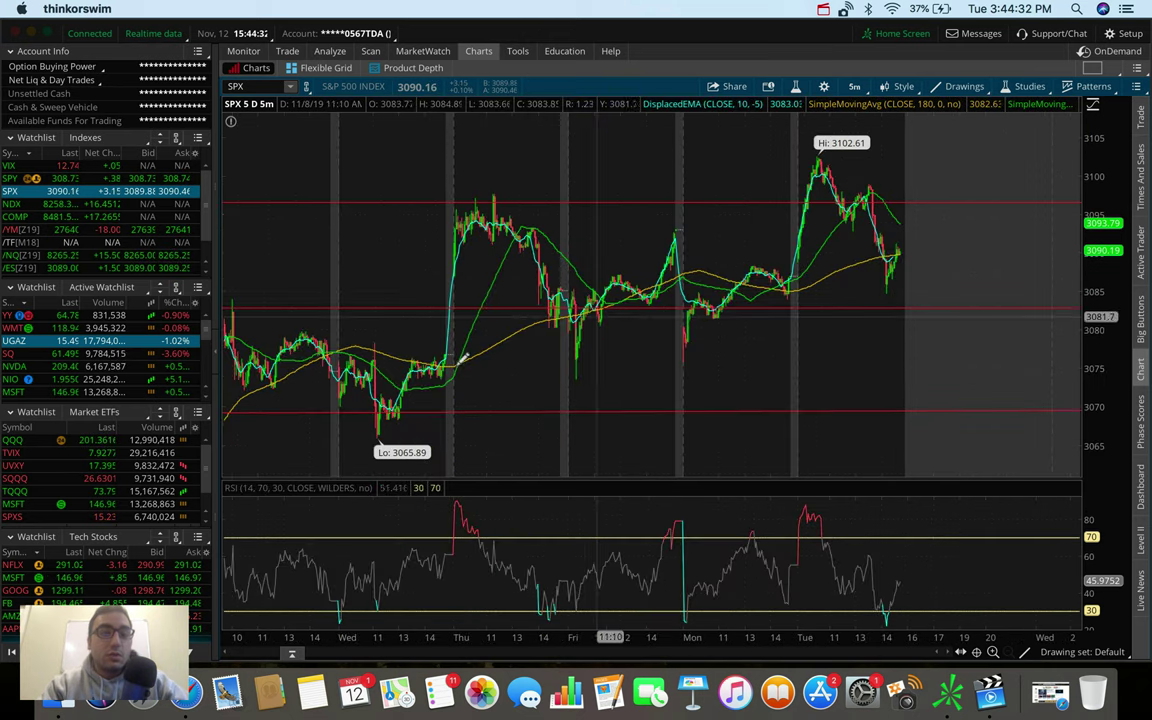
click(355, 413)
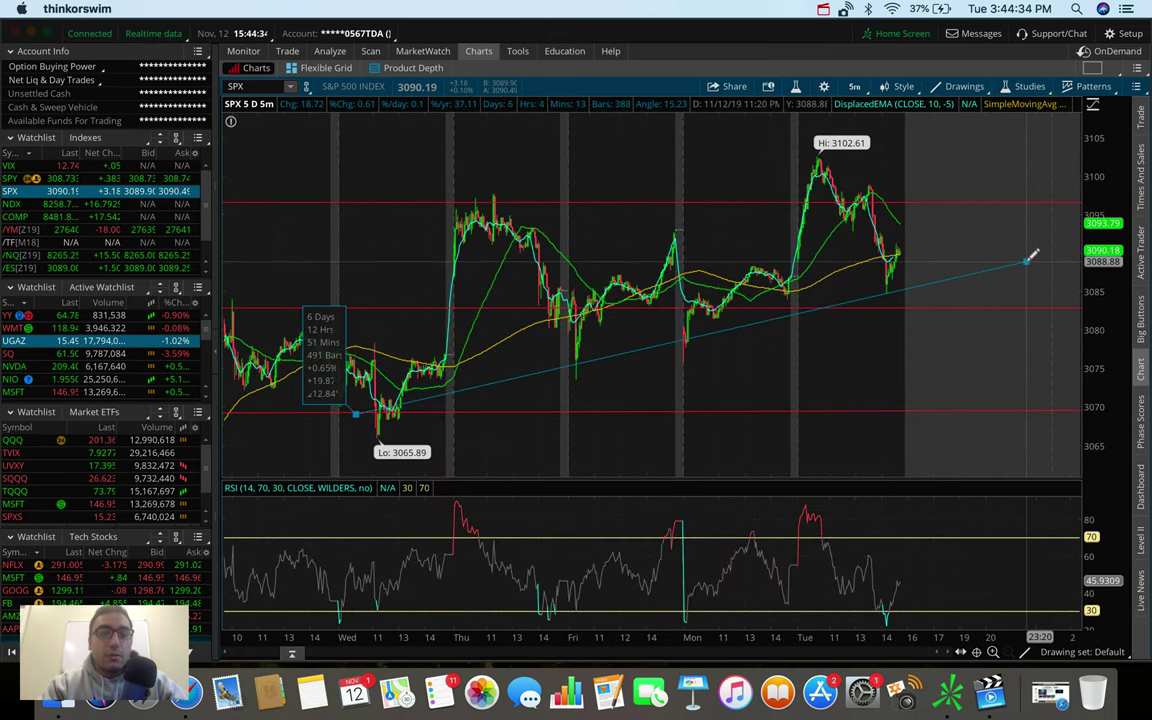
click(1026, 243)
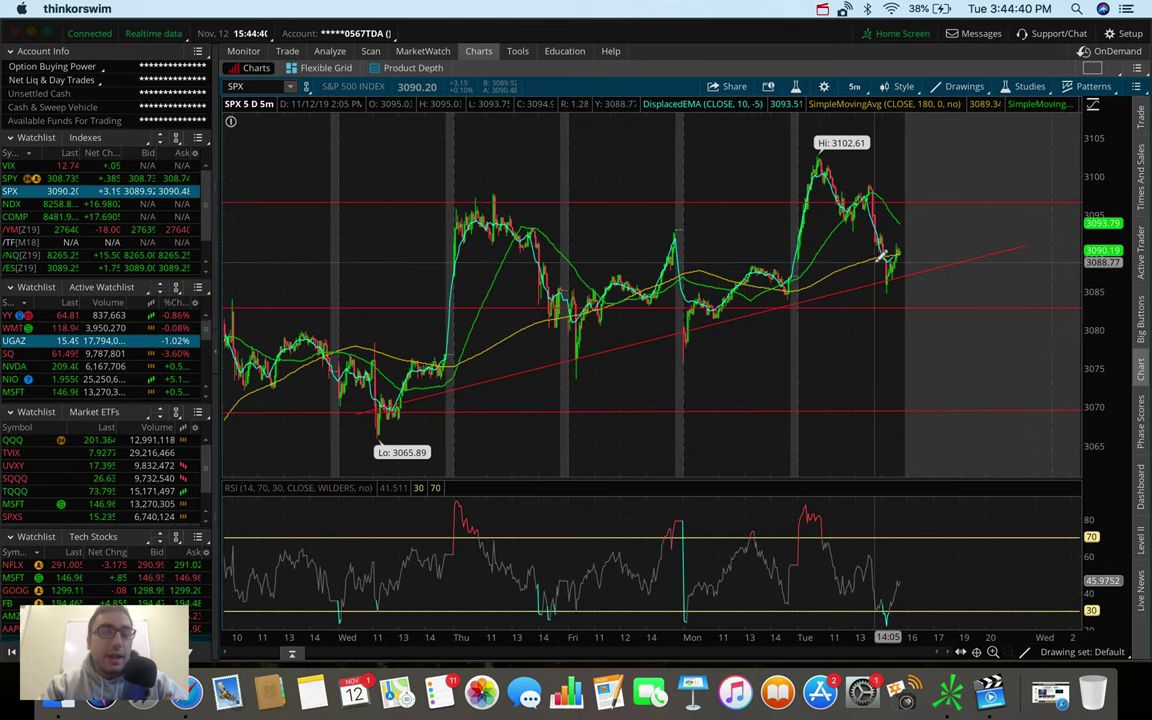
- Put SPX on 1 D : 1m bars and draw a small upward arrow beside the latest prices
click(854, 86)
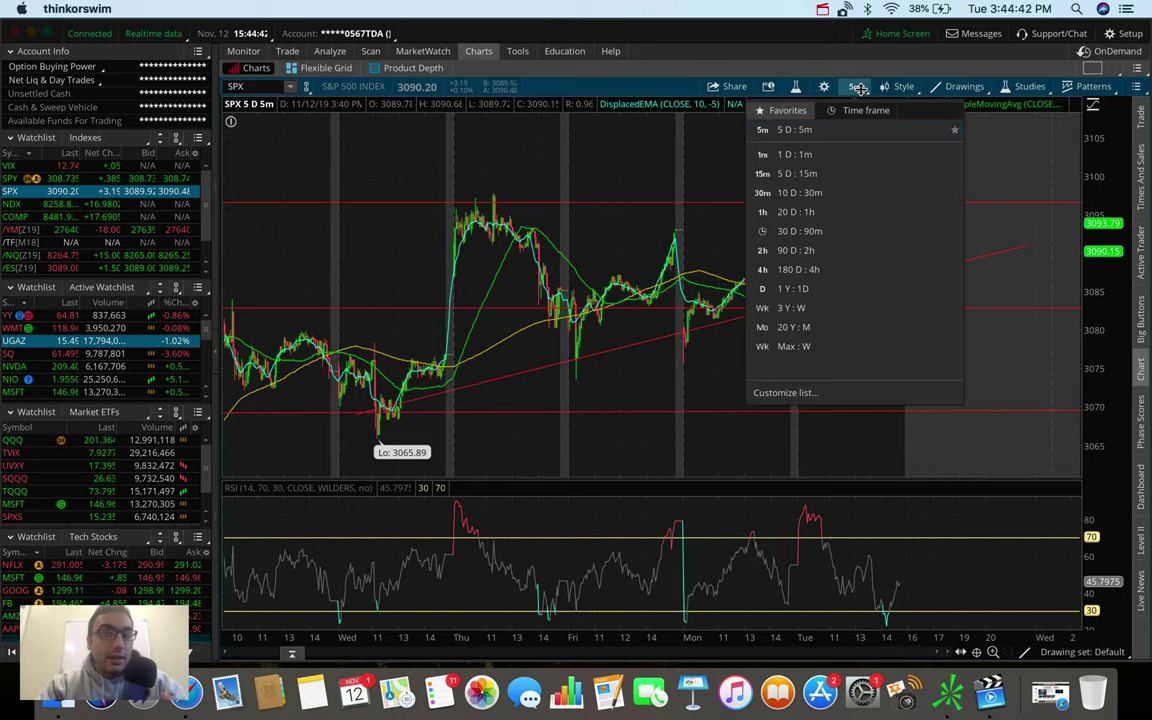
click(844, 154)
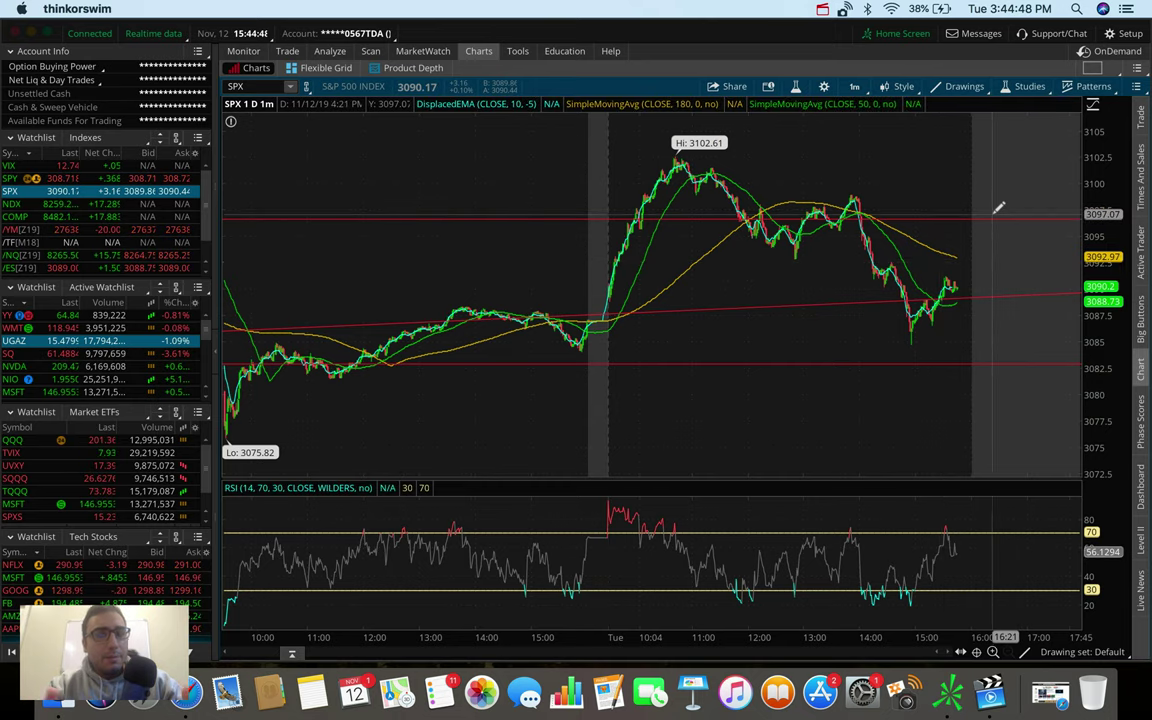
click(957, 289)
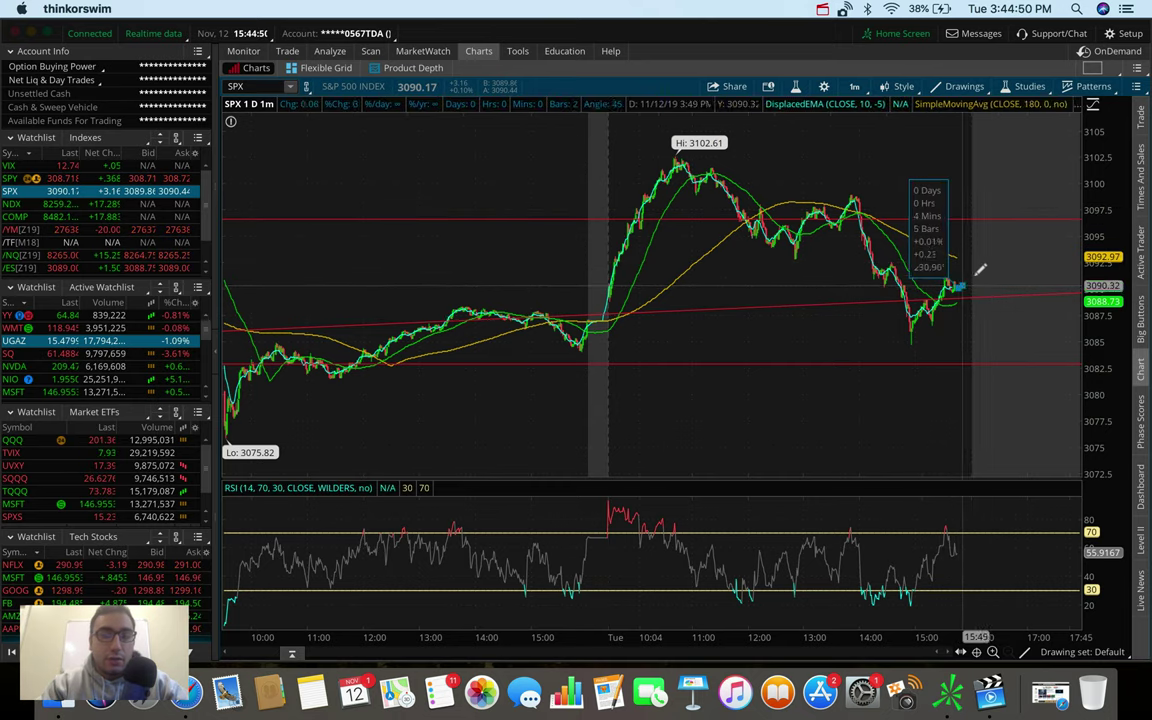
click(987, 261)
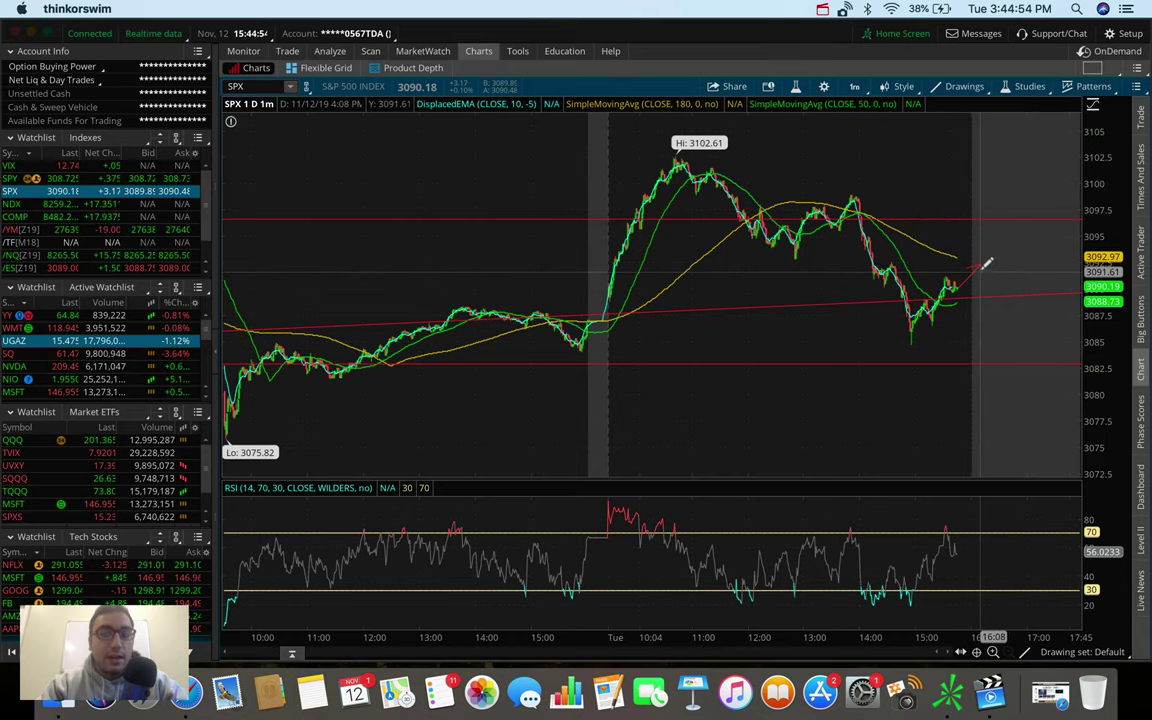
click(985, 261)
click(985, 270)
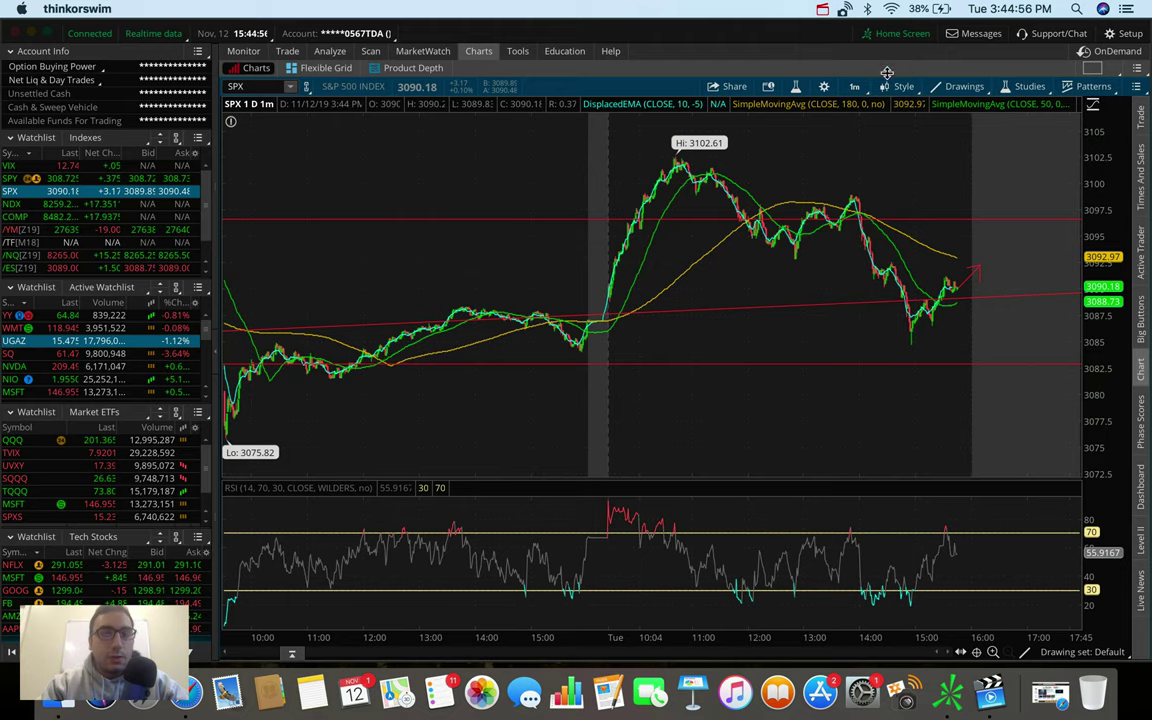
click(858, 86)
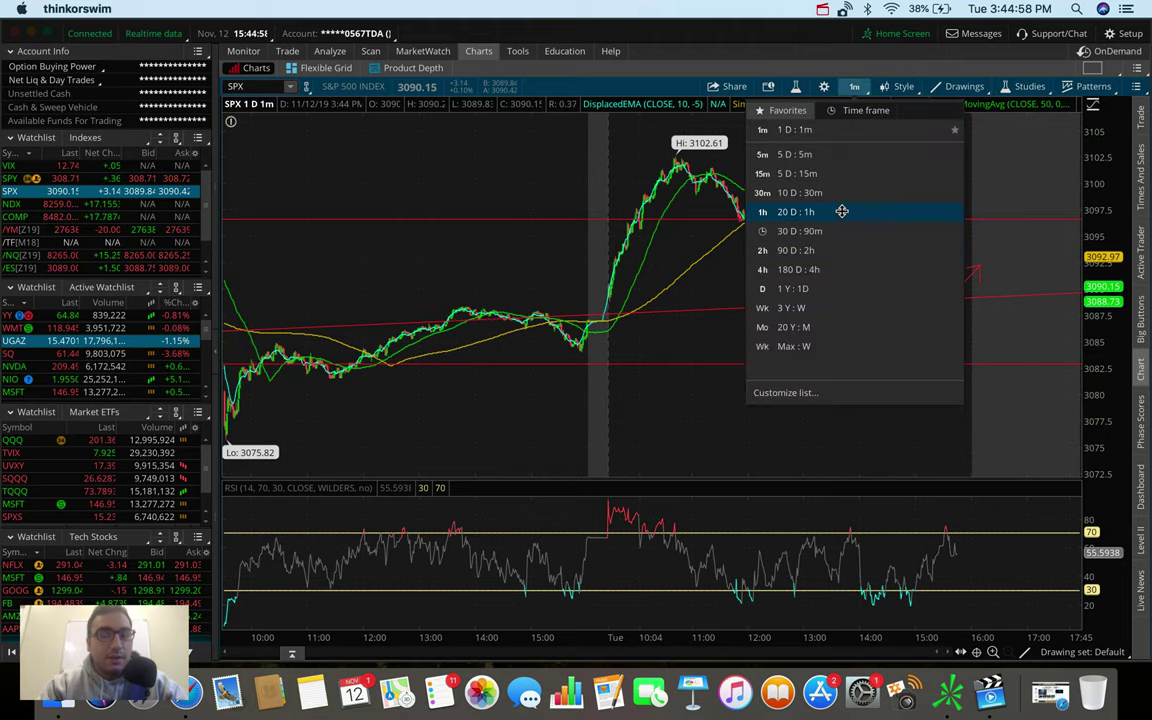
- Show SPX on 20 D : 1h bars to review the 3102.61 high and 2973.61 low
click(843, 210)
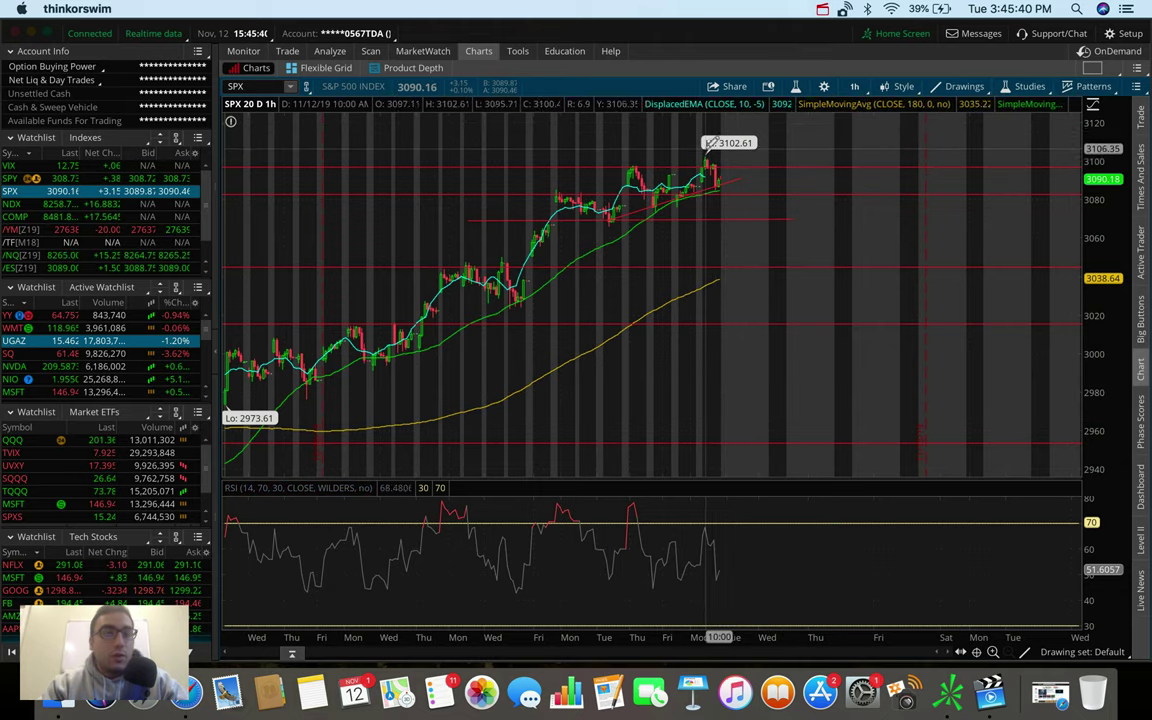
mouse_move(515, 104)
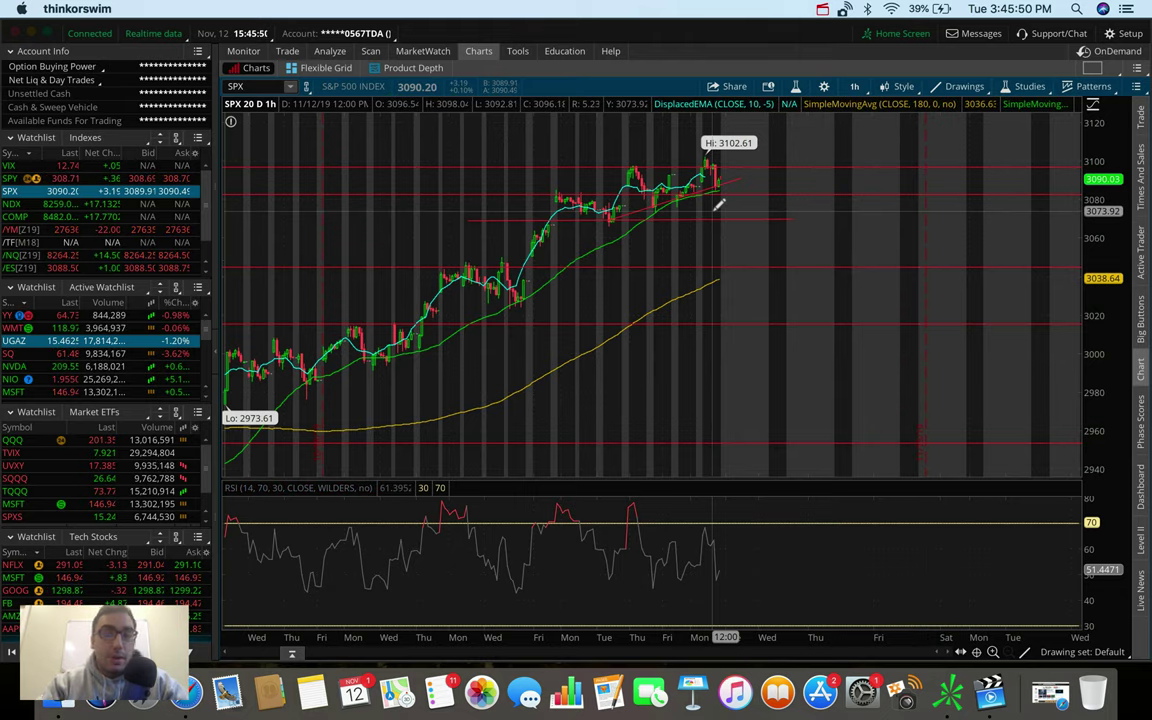
scroll(40, 235, down, 2)
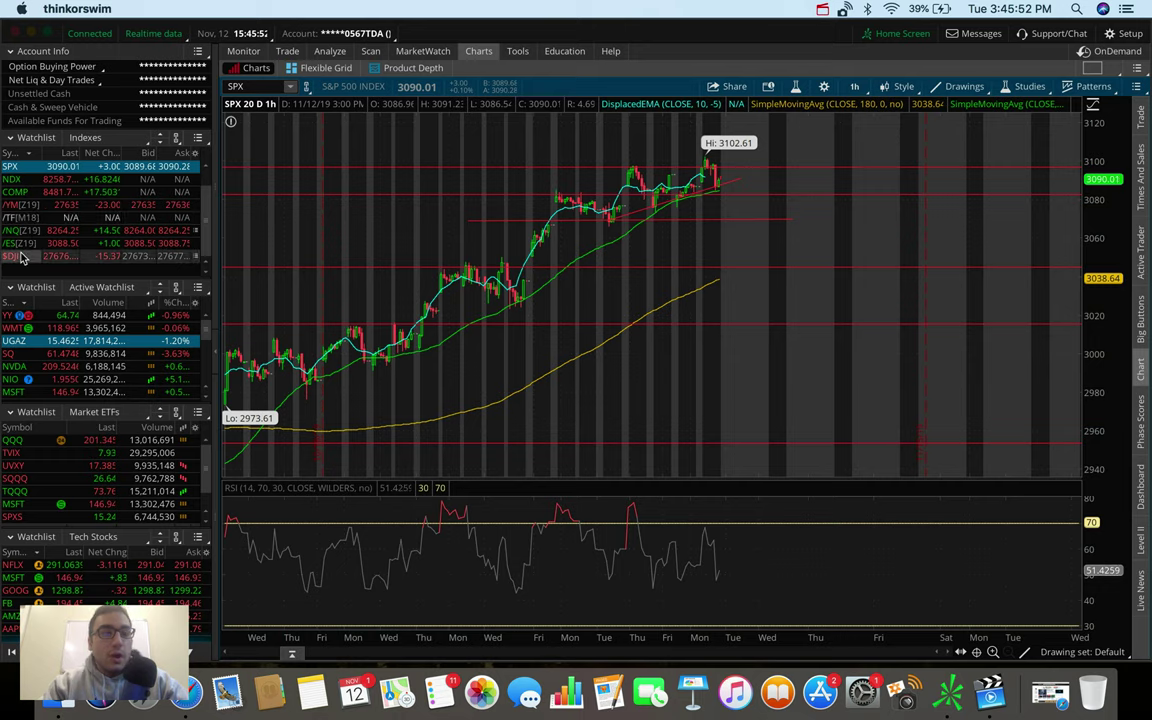
- Chart $DJI, glance at 1 D : 1m, then settle on 20 D : 1h bars
click(20, 257)
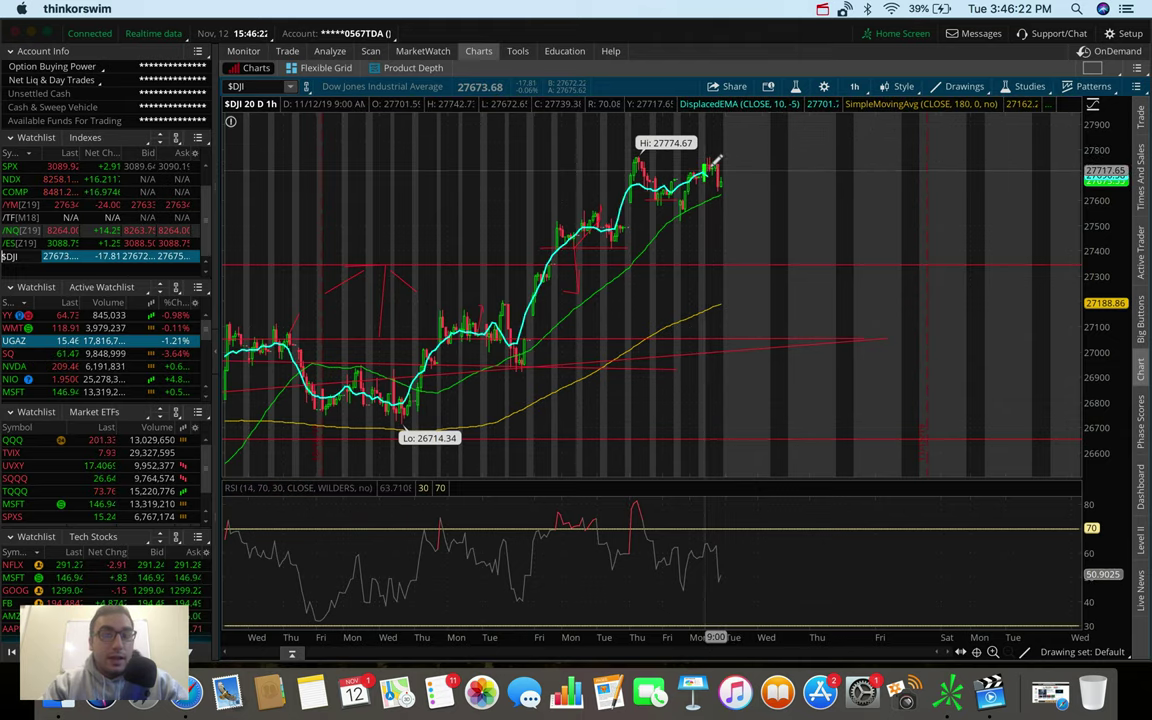
click(854, 86)
click(843, 154)
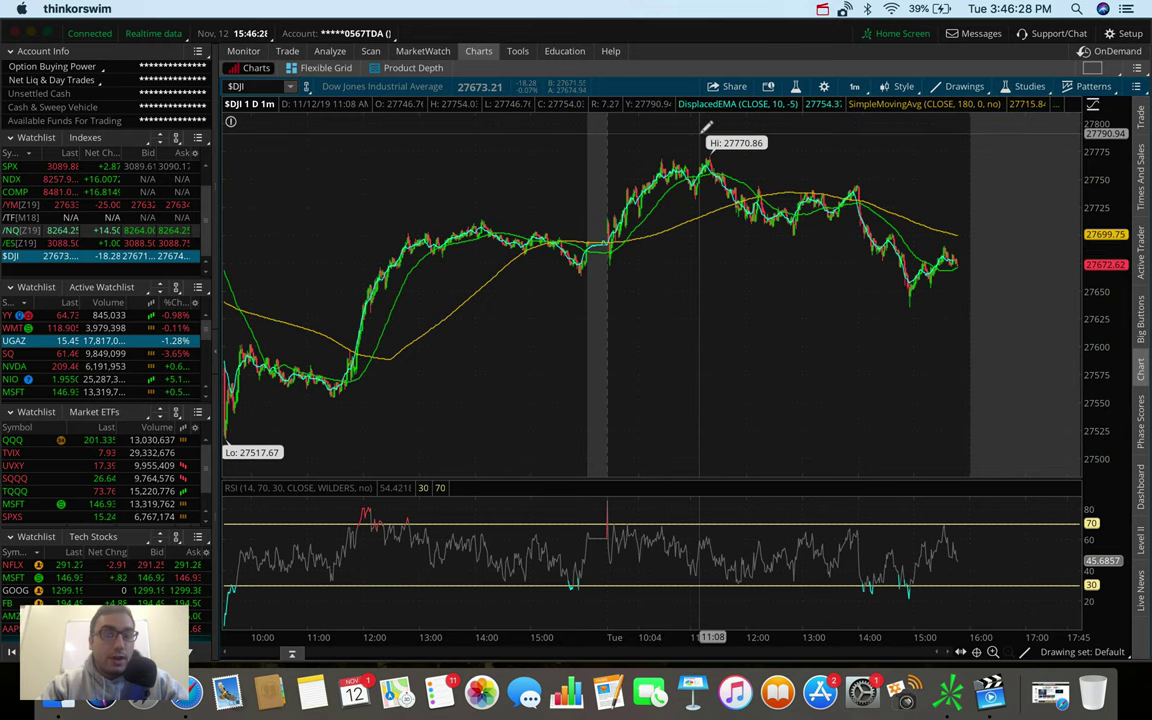
click(854, 86)
click(836, 211)
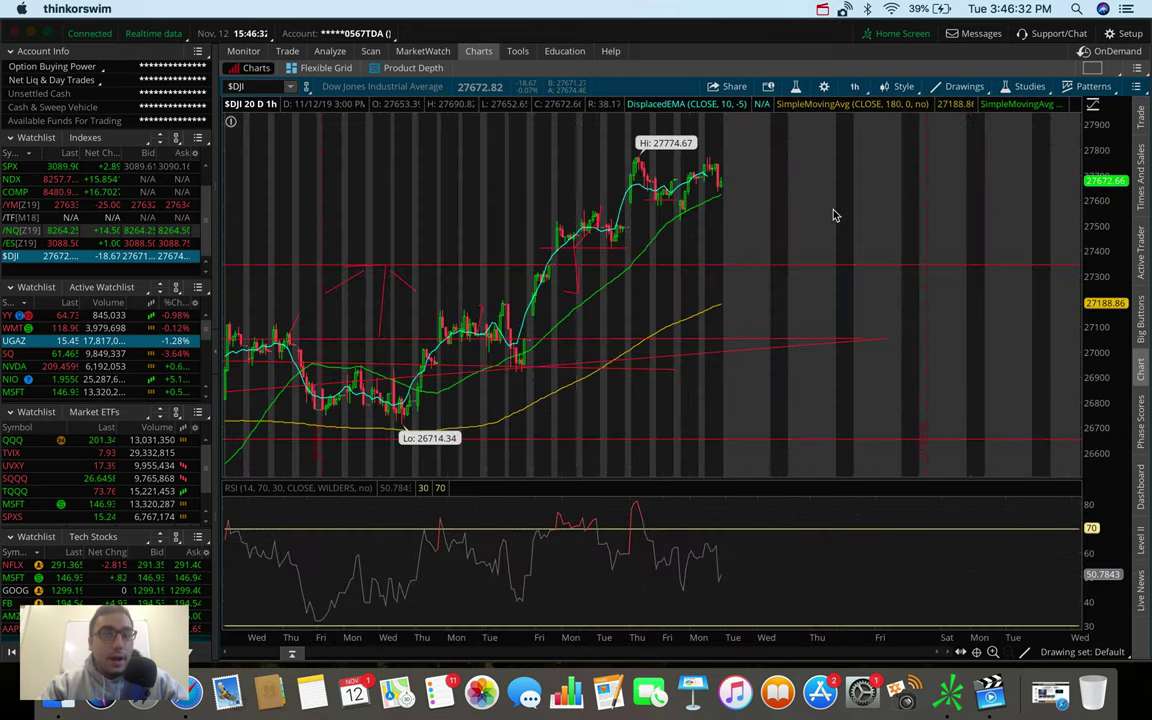
- Draw a horizontal line at the 27774.67 high and a downward arrow past the latest bars
click(597, 160)
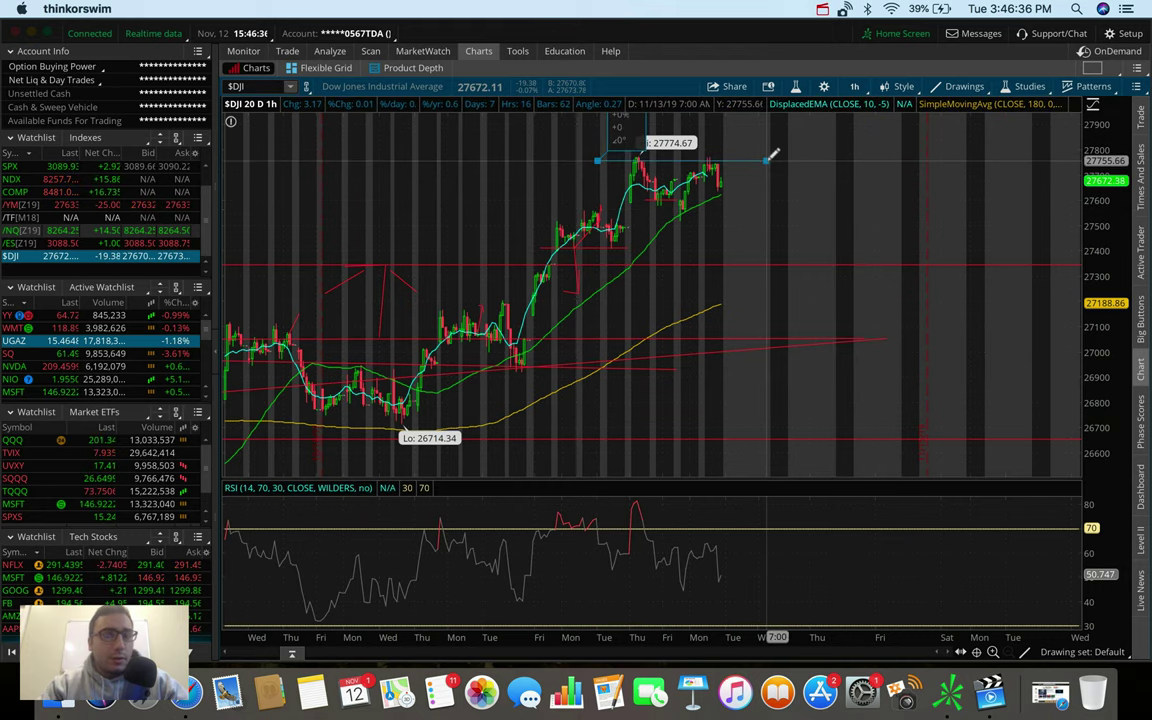
click(769, 157)
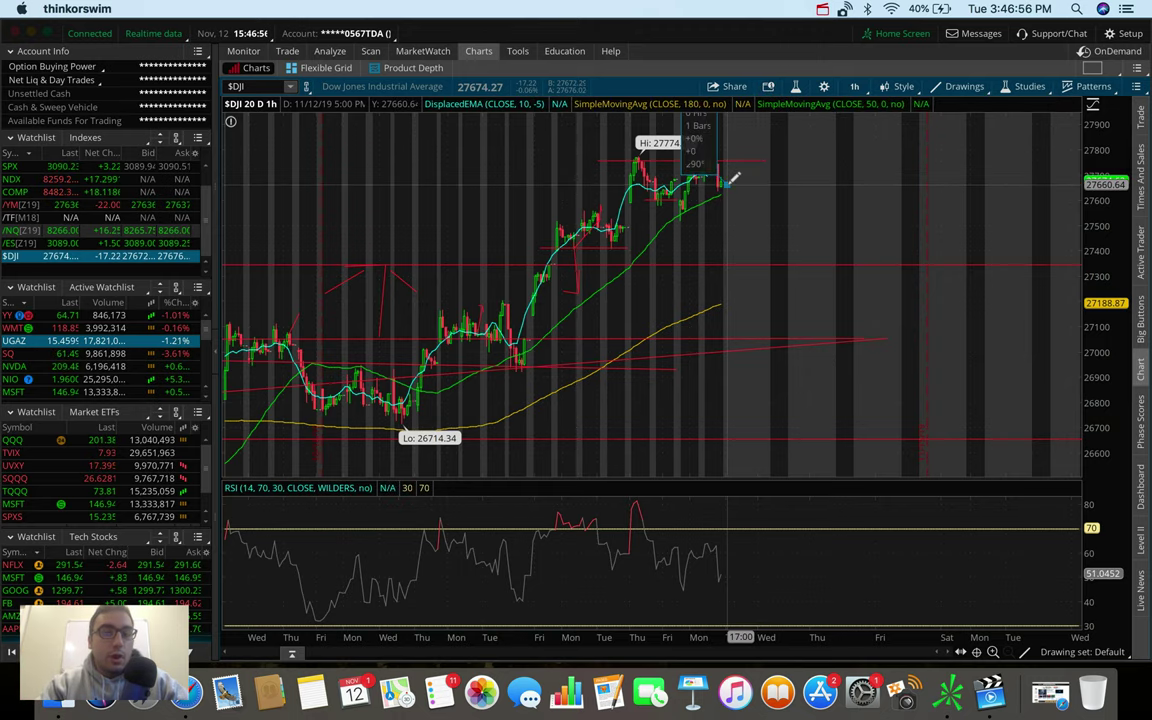
drag(728, 184, 766, 231)
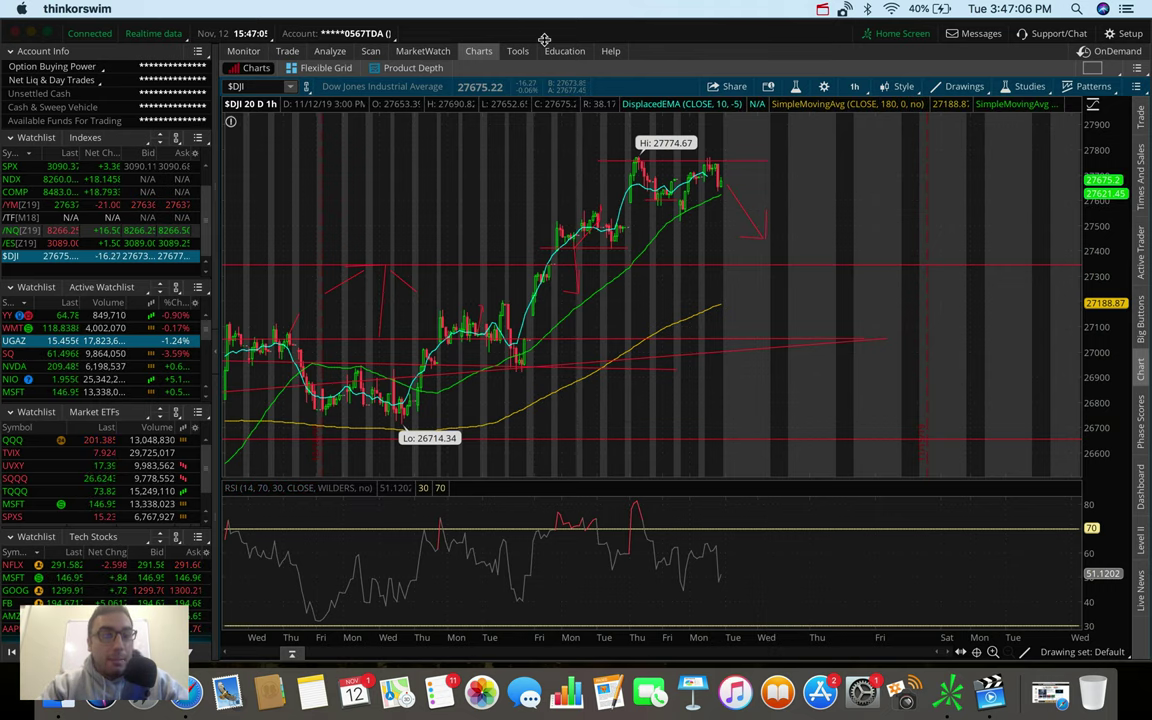
- Chart /NQ on five days of 5-minute bars and draw a rising trendline across the recent lows
click(14, 230)
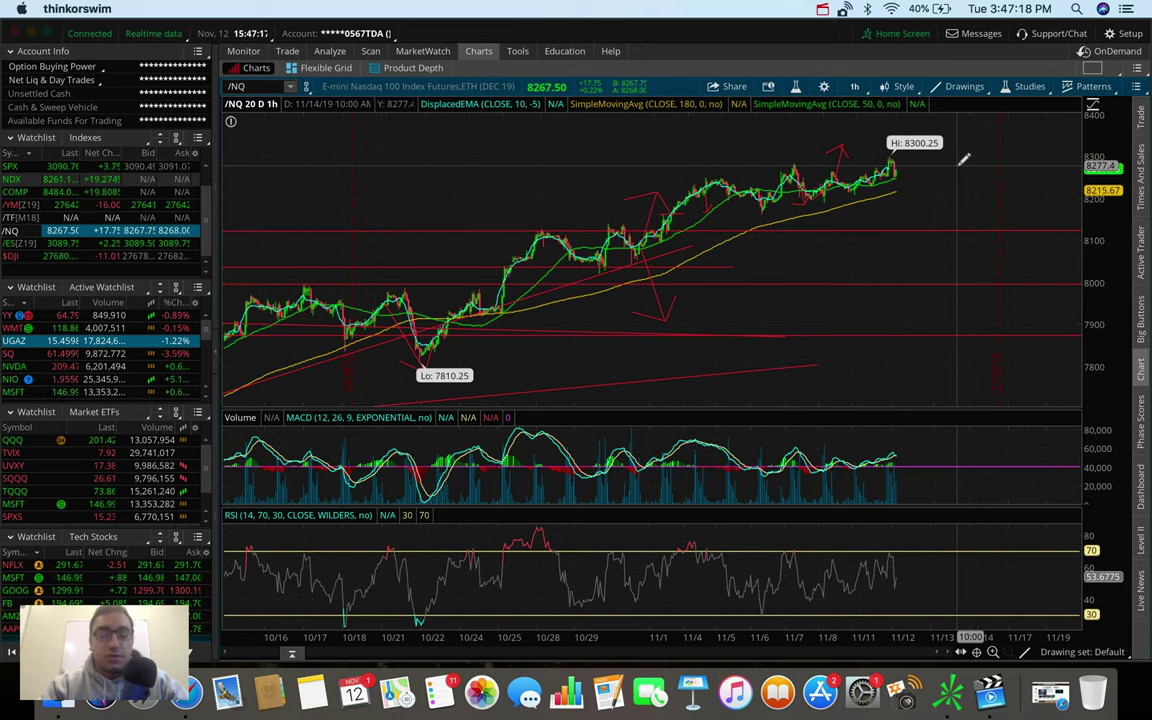
scroll(870, 145, up, 3)
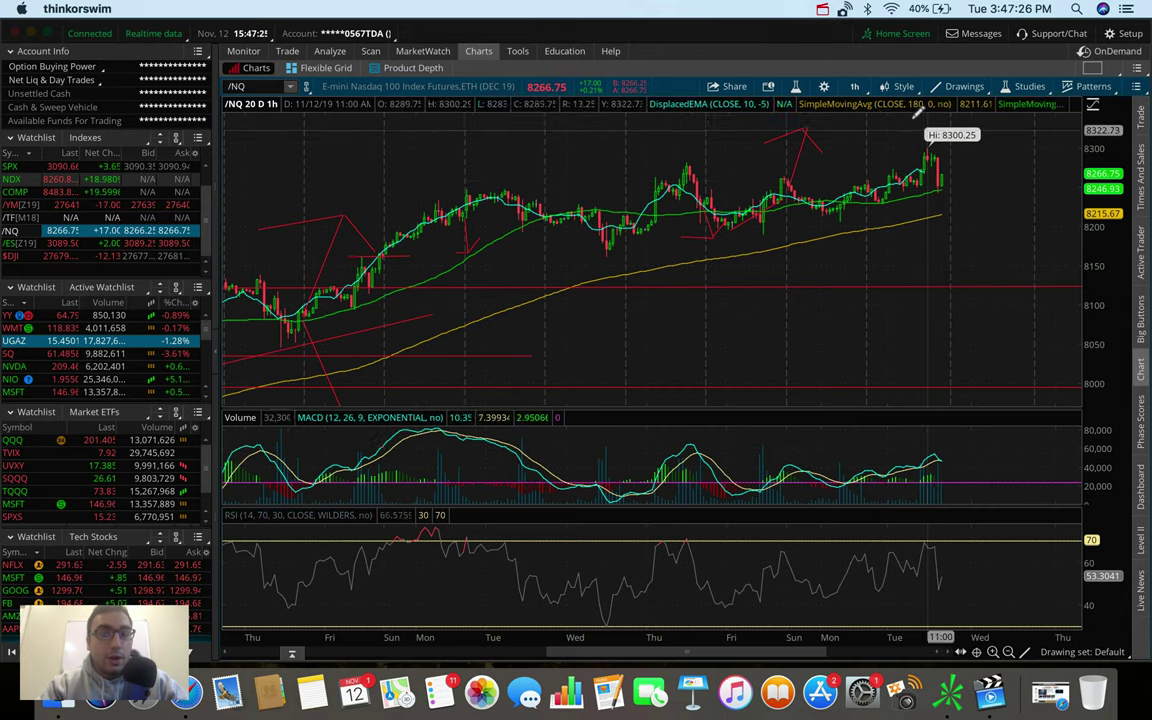
click(860, 90)
click(833, 157)
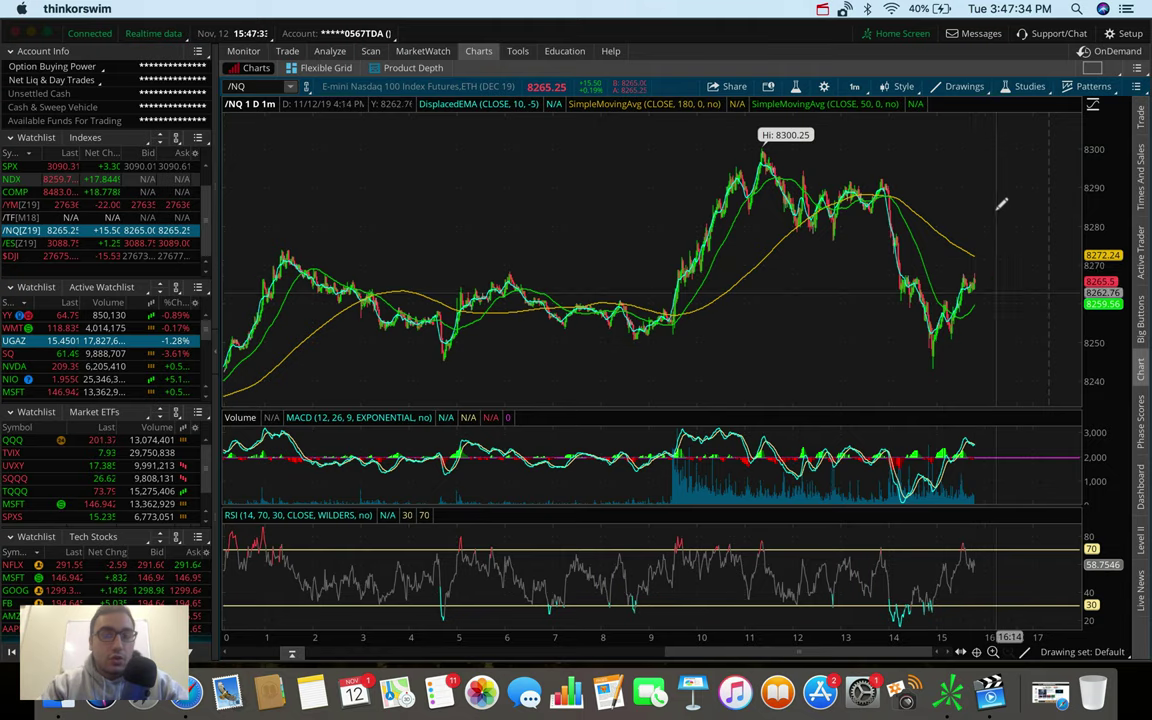
click(857, 84)
click(833, 155)
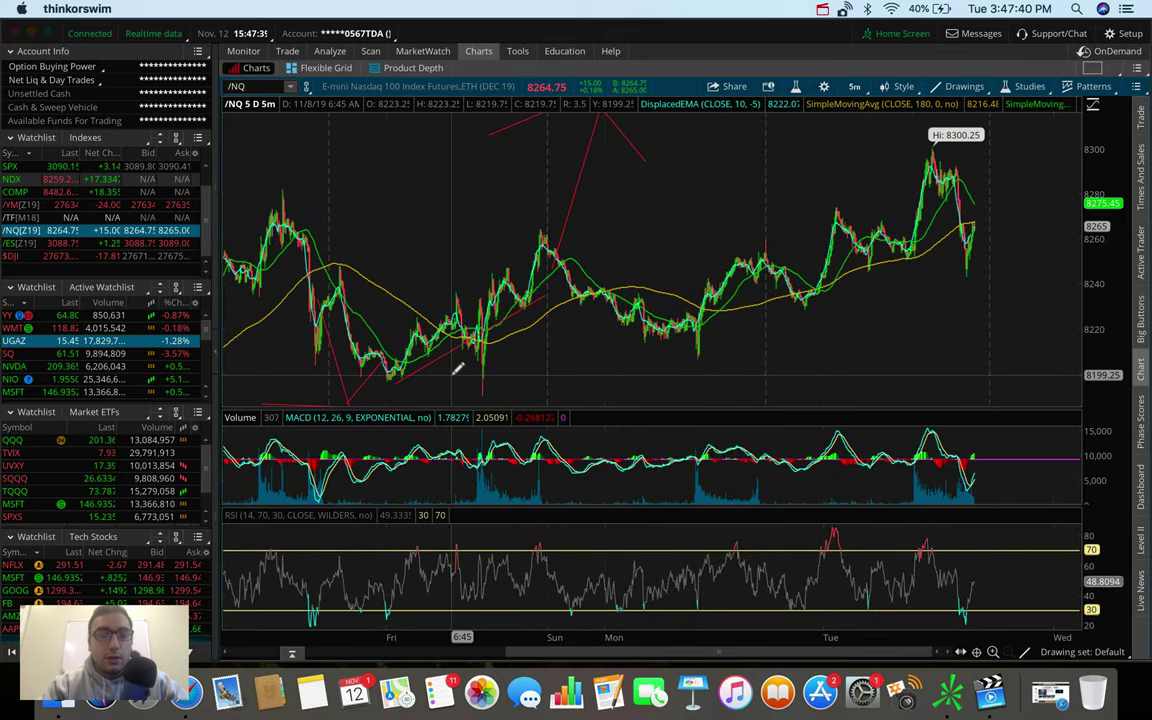
drag(454, 372, 1035, 241)
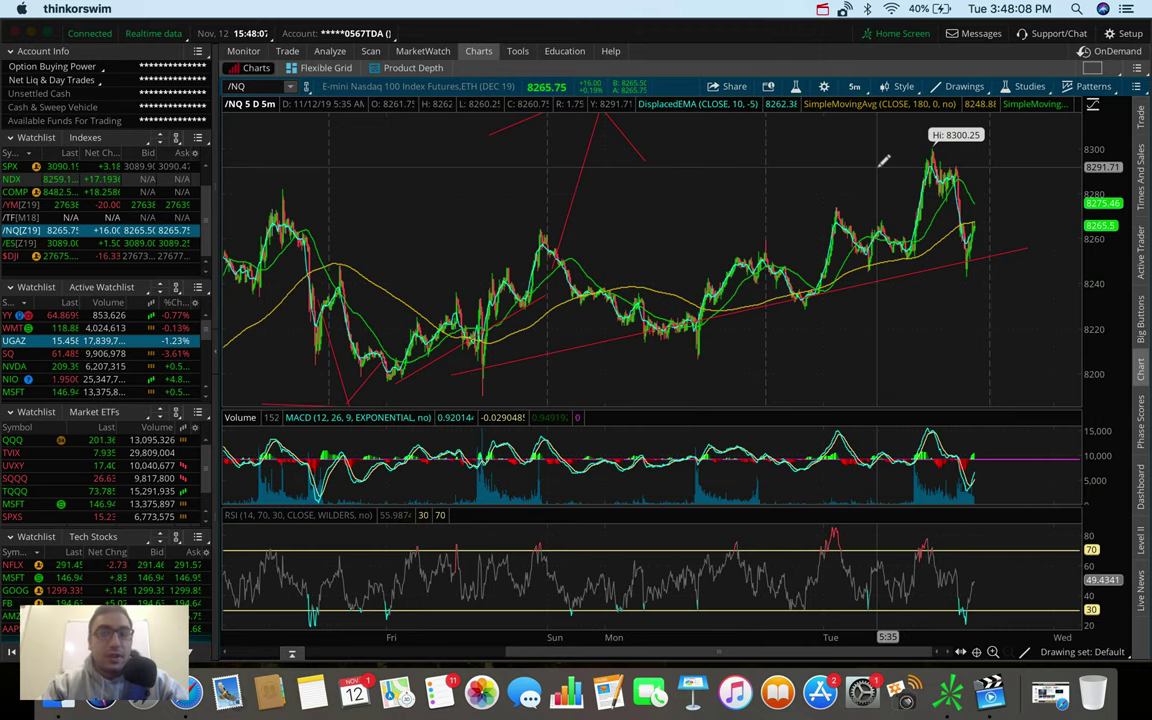
- Set the /NQ chart to 180 D : 4h bars
click(854, 86)
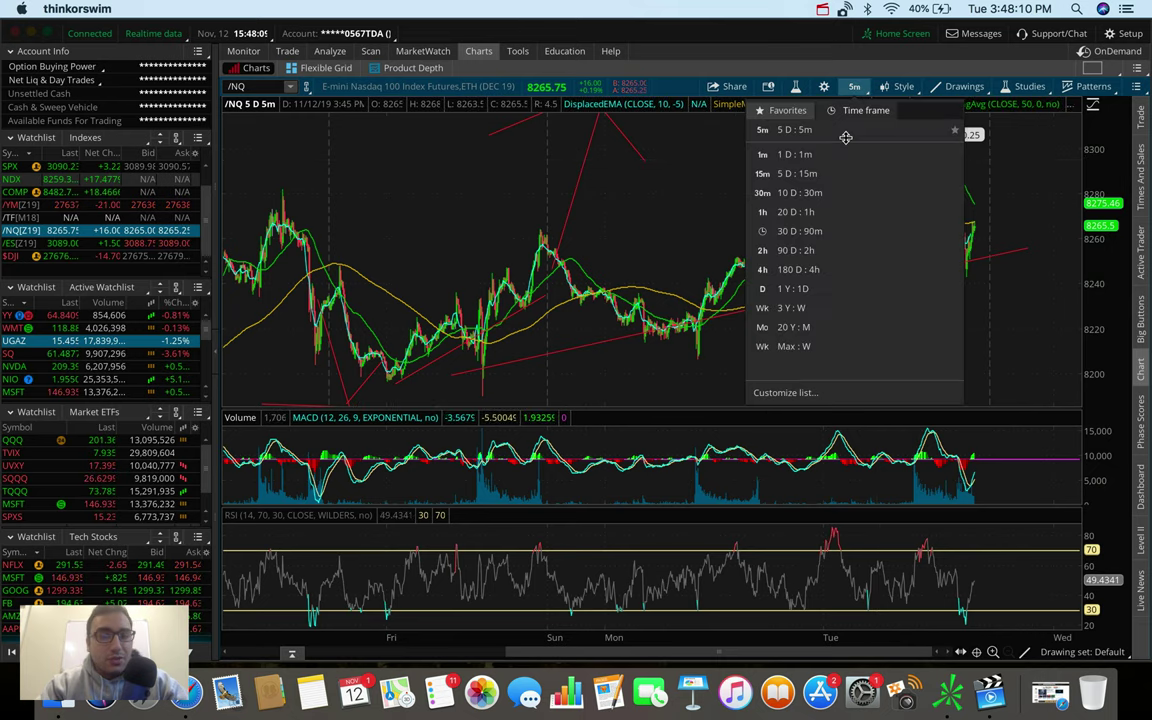
click(818, 269)
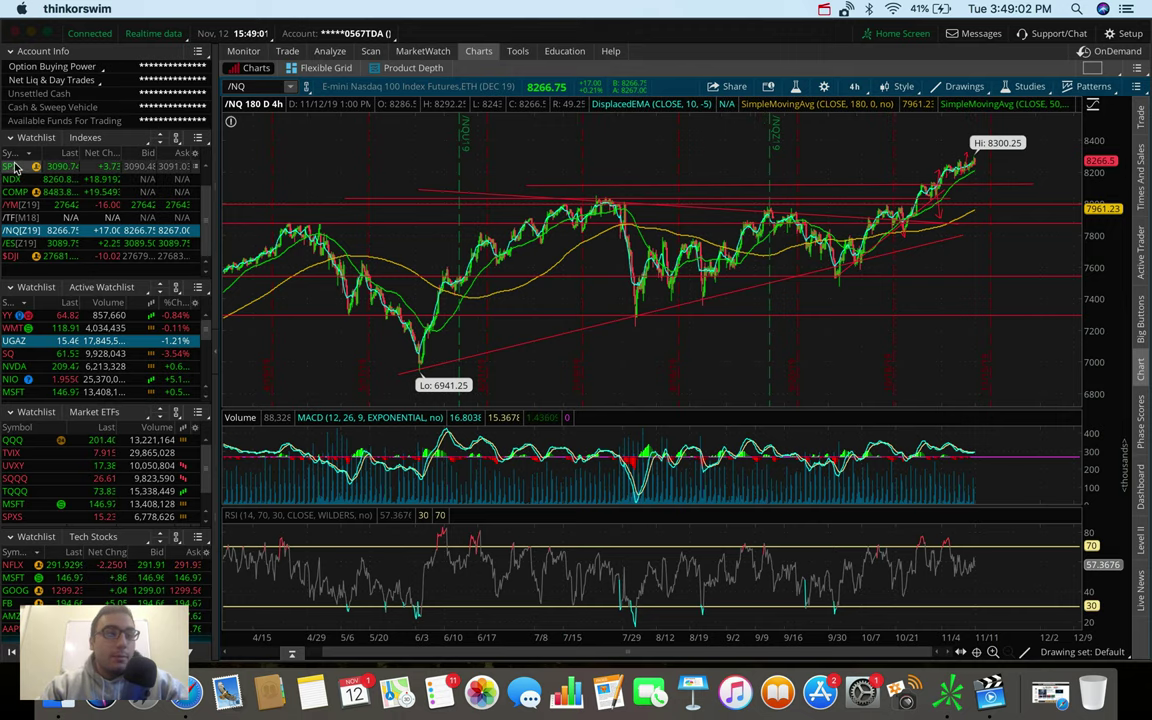
- Chart SPX from the Indexes watchlist on 1 D : 1m bars
click(85, 166)
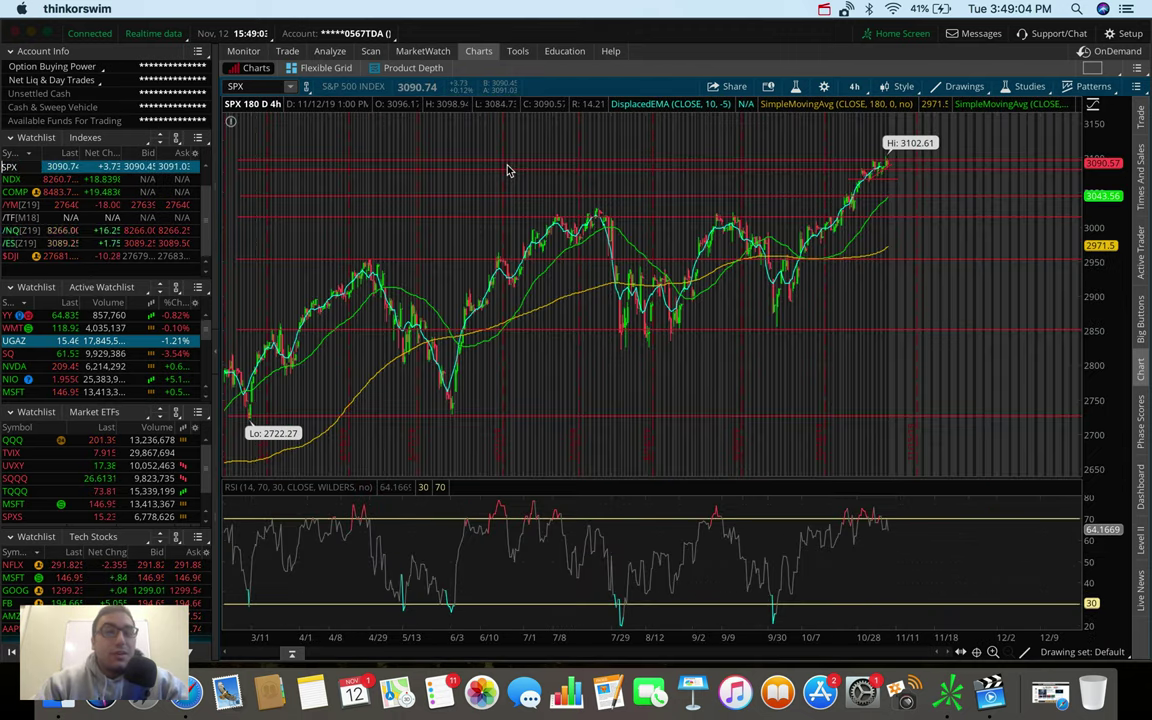
click(854, 86)
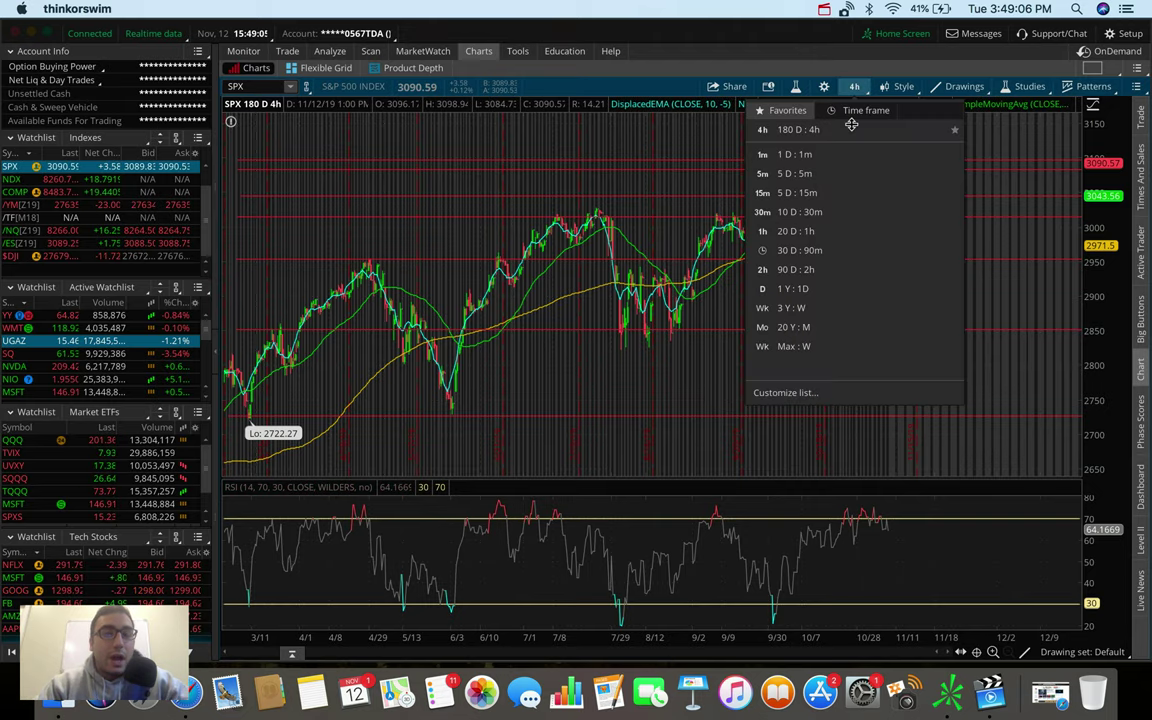
click(840, 159)
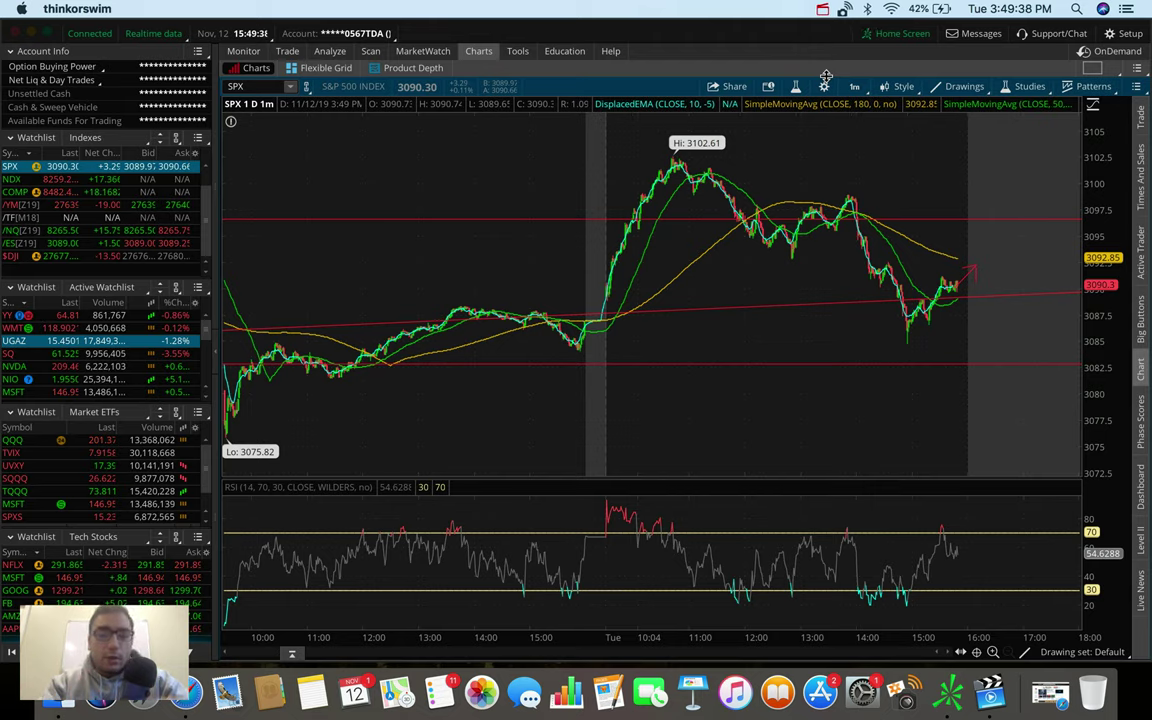
- Bring up the time frame Favorites list for the SPX chart
click(854, 86)
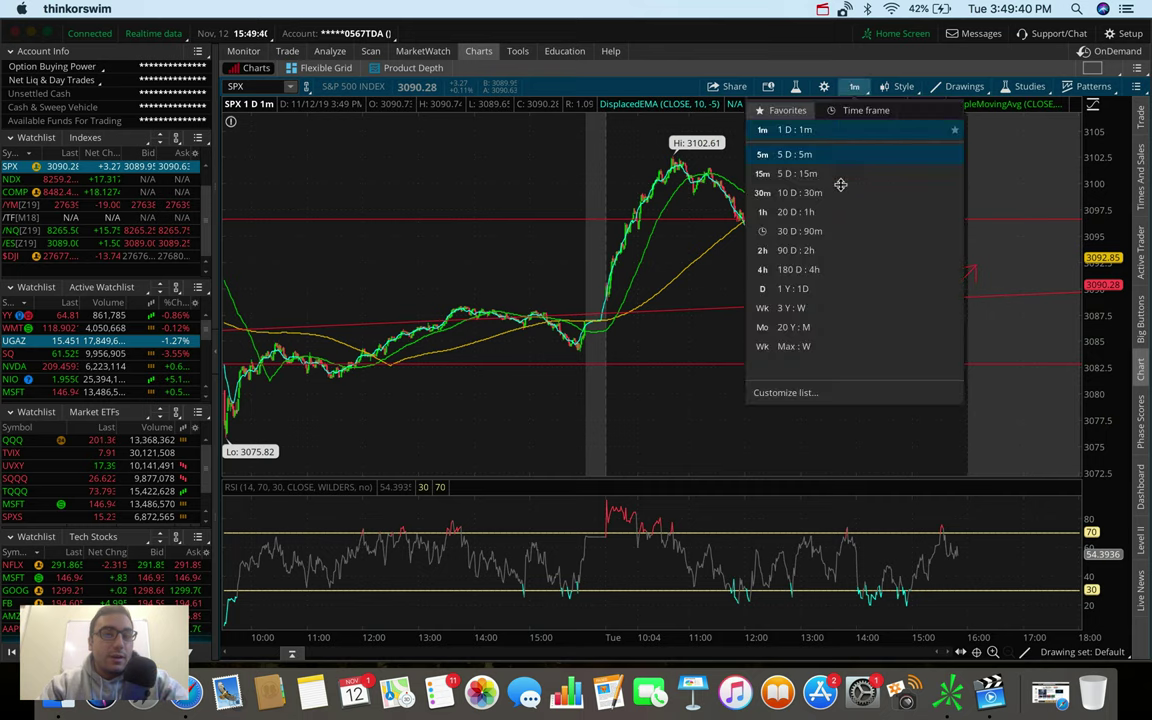
- Choose 180 D : 4h for SPX, showing price near 3090 under the 3102.61 high
click(819, 270)
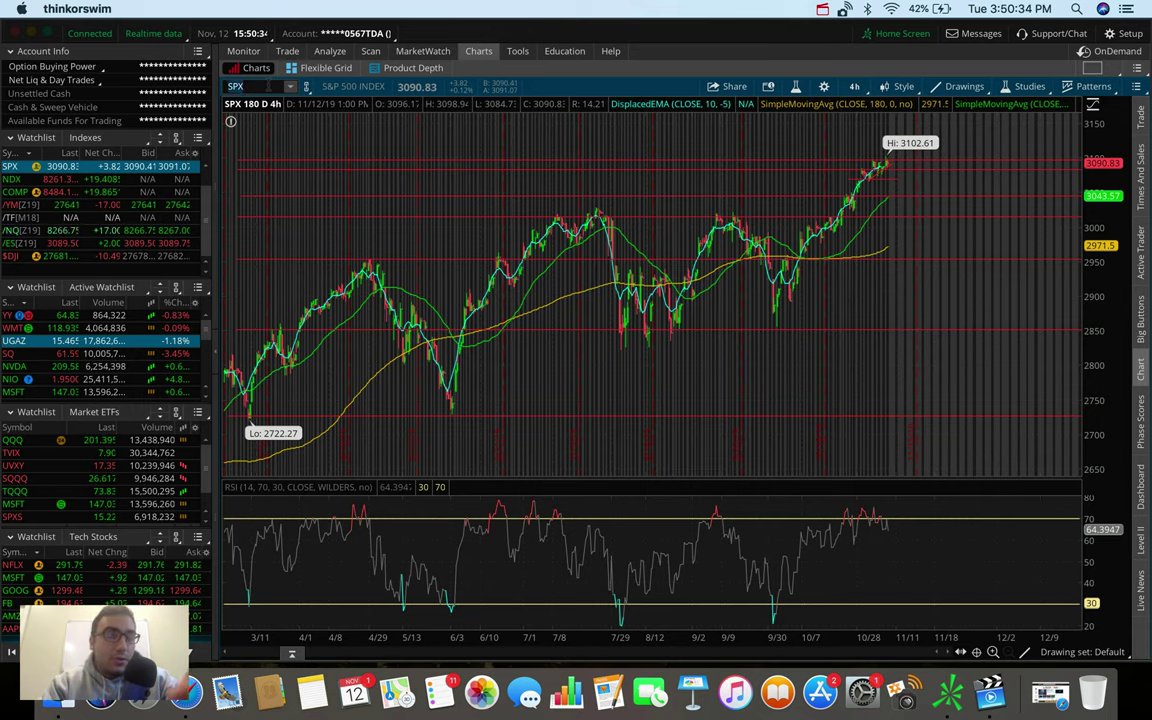
- Replace SPX with the CMG symbol on the 180-day, 4-hour chart
click(268, 86)
text(CMG)
key(Return)
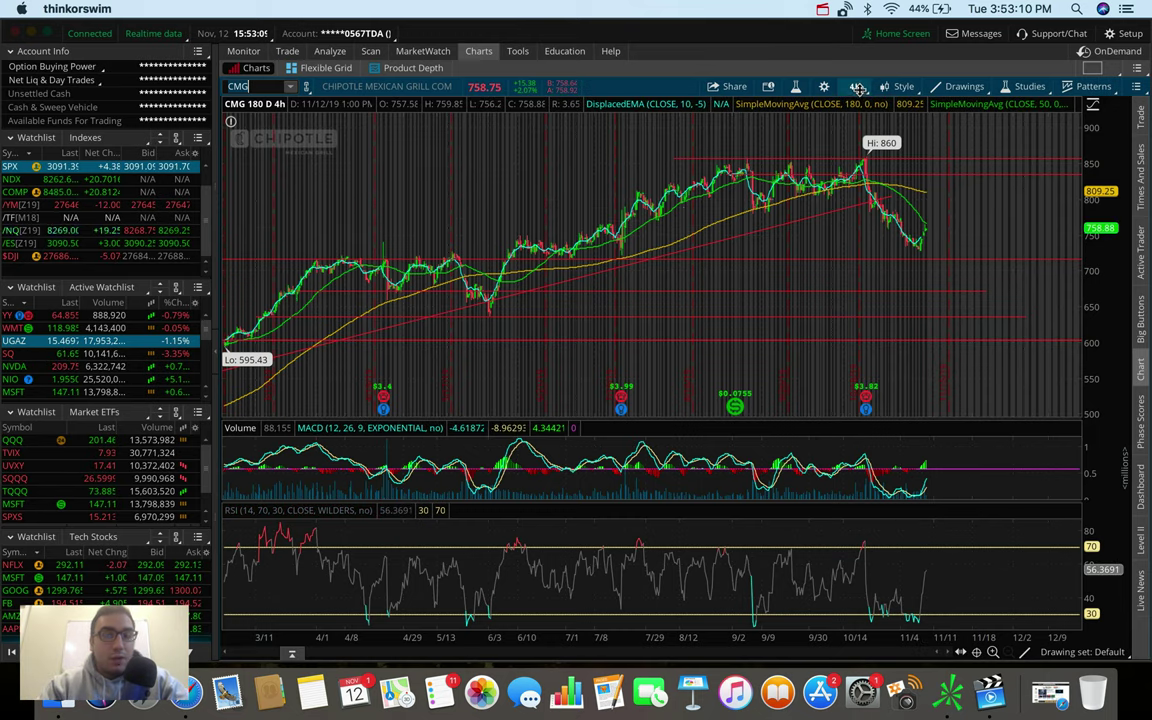
- Switch the Chipotle chart to 1 D : 1m, one day of one-minute bars
click(854, 86)
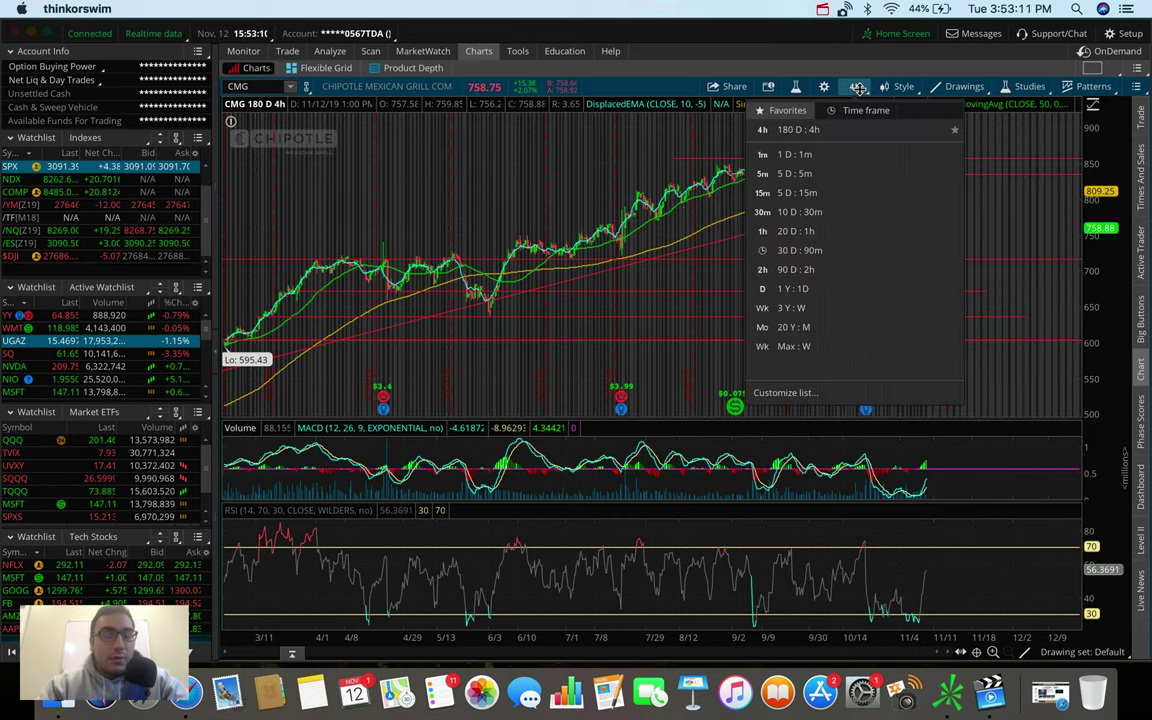
click(842, 151)
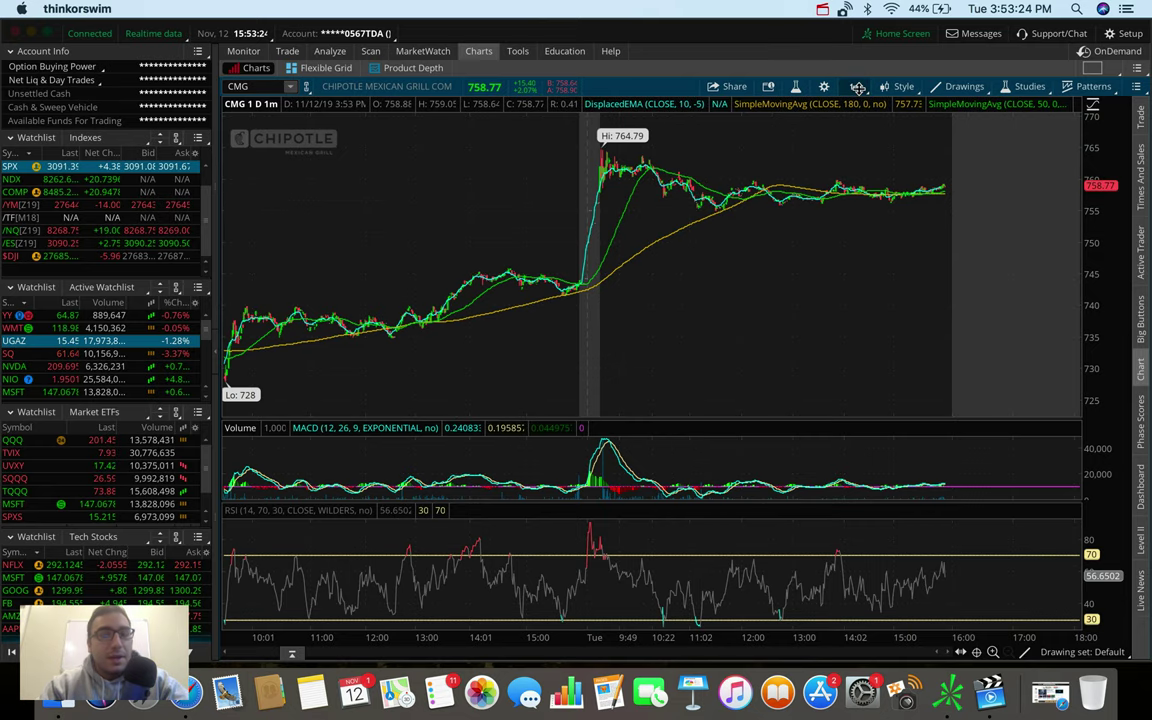
click(856, 87)
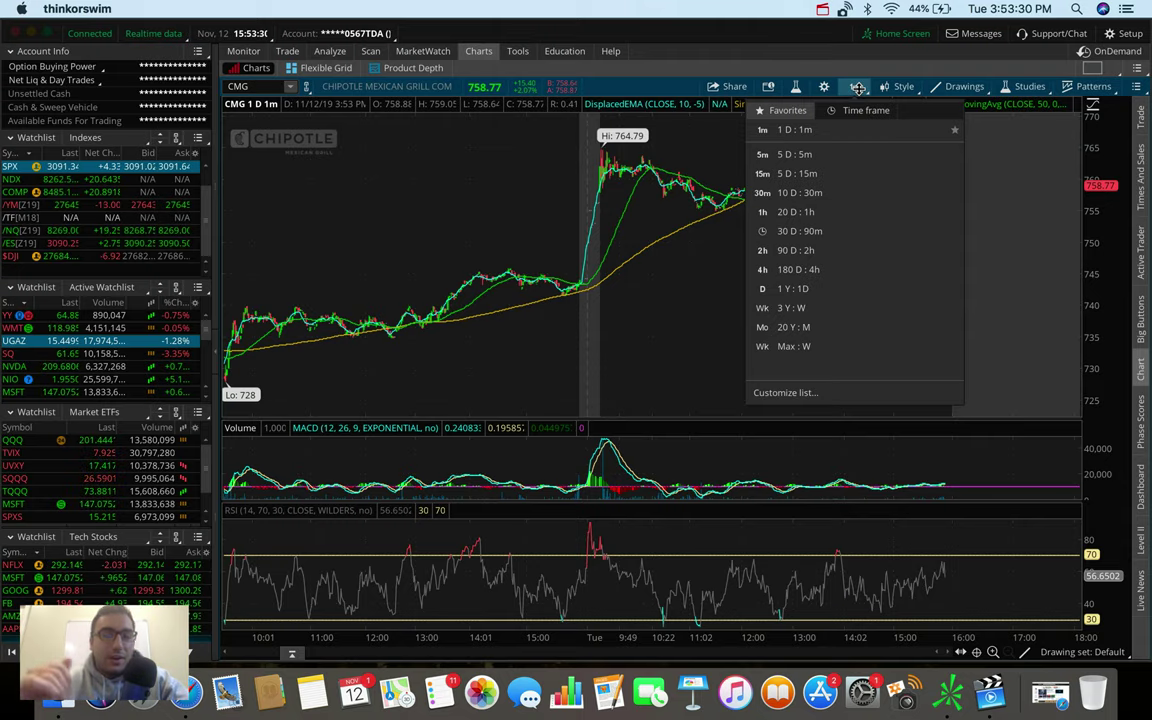
- Switch the Chipotle chart to 5 D : 5m, five days of five-minute bars
click(805, 155)
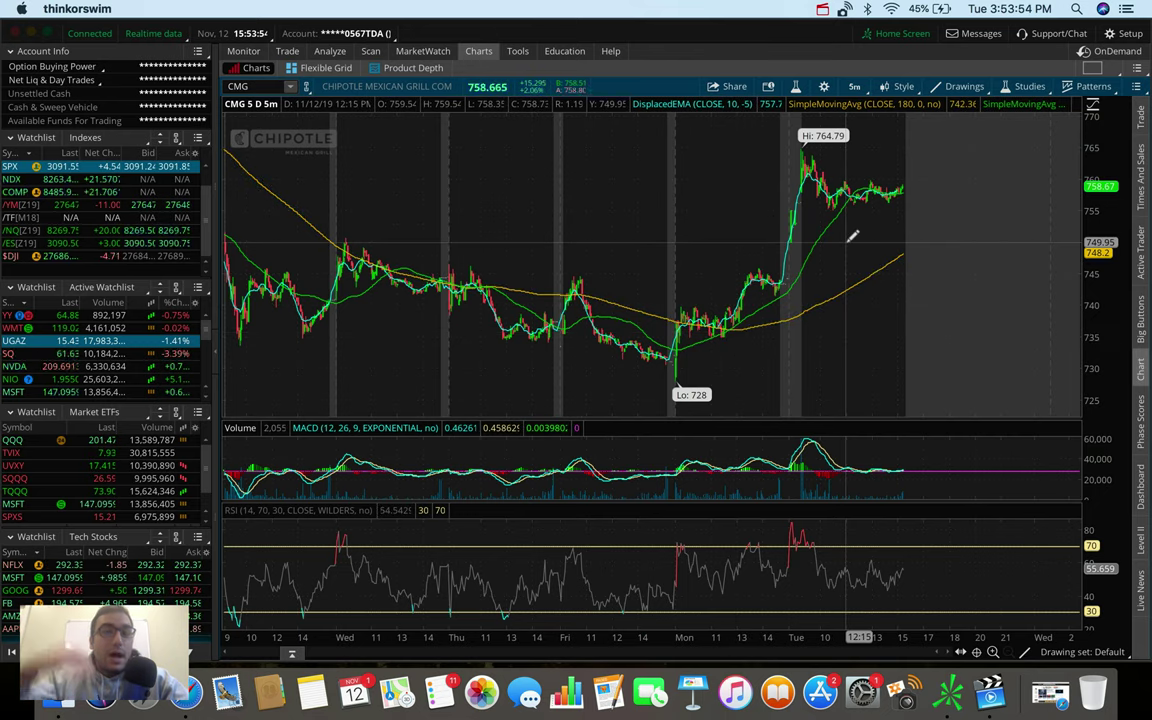
click(854, 86)
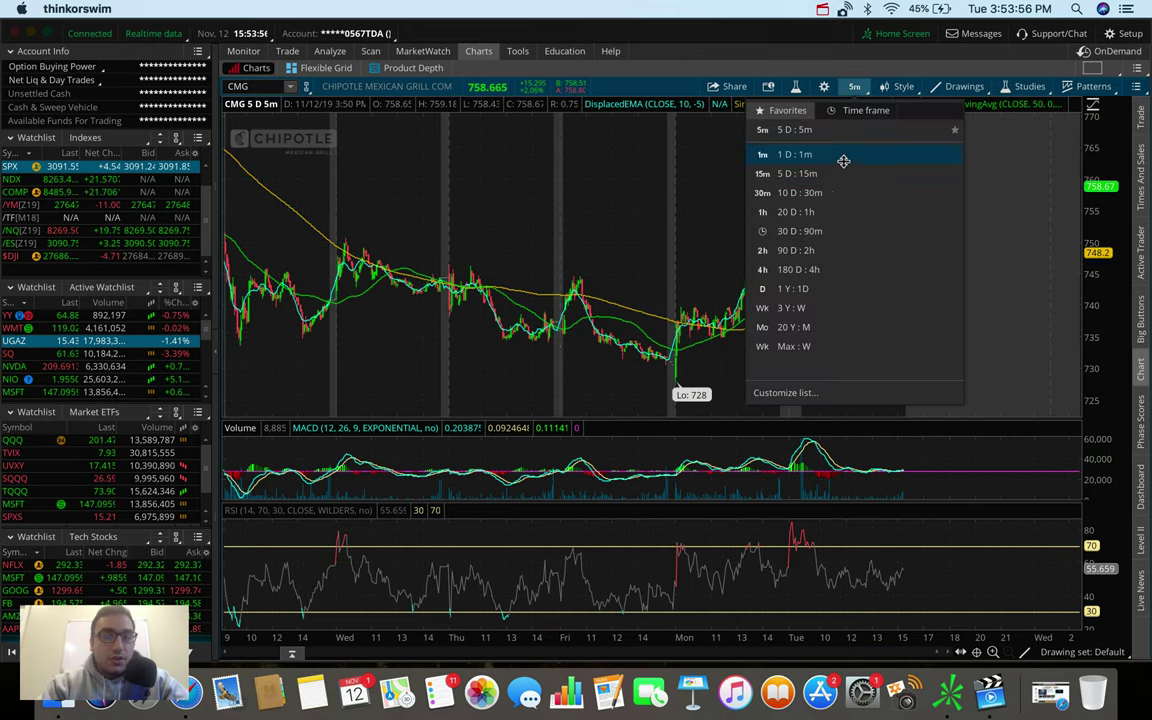
- Display the Chipotle chart as 20 D : 1h, twenty days of hourly bars
click(829, 208)
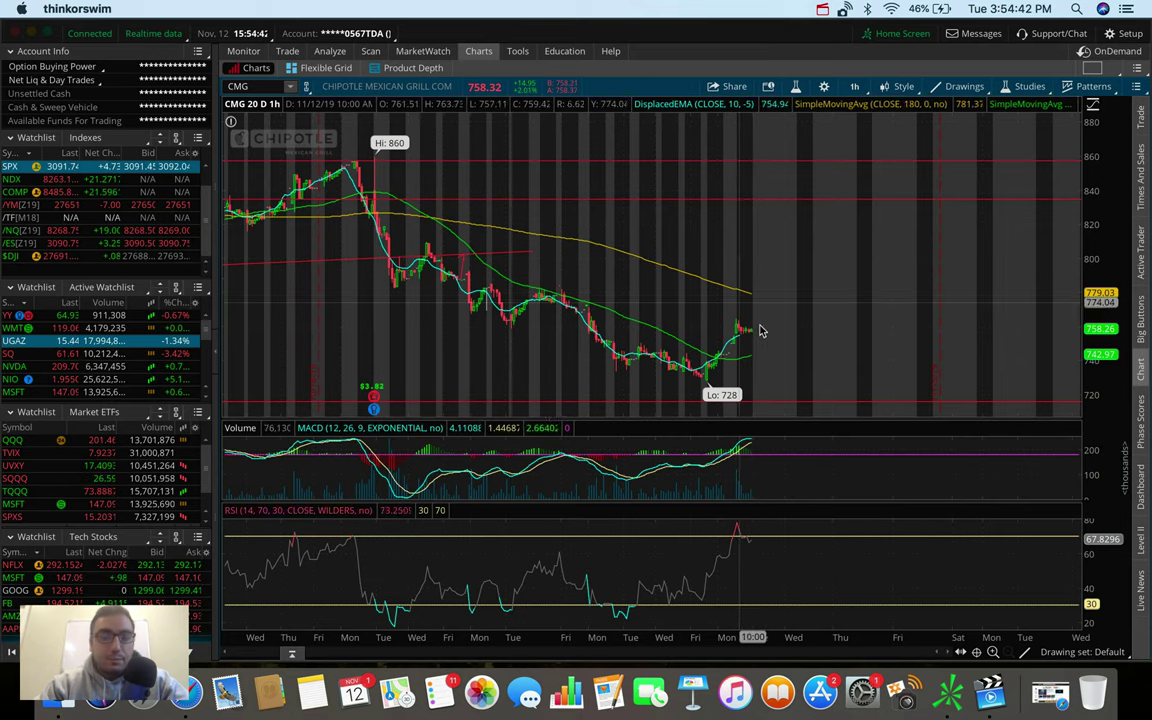
click(853, 83)
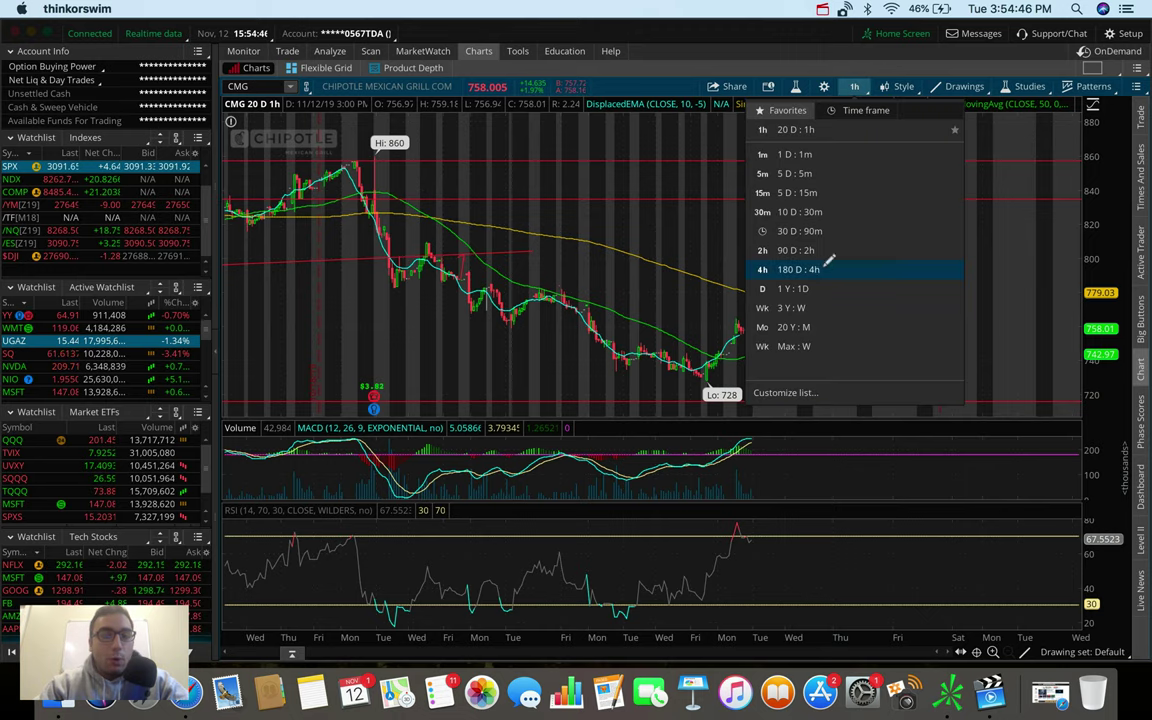
- Change the Chipotle chart to 180 D : 4h, then to 1 Y : 1D daily bars
click(829, 264)
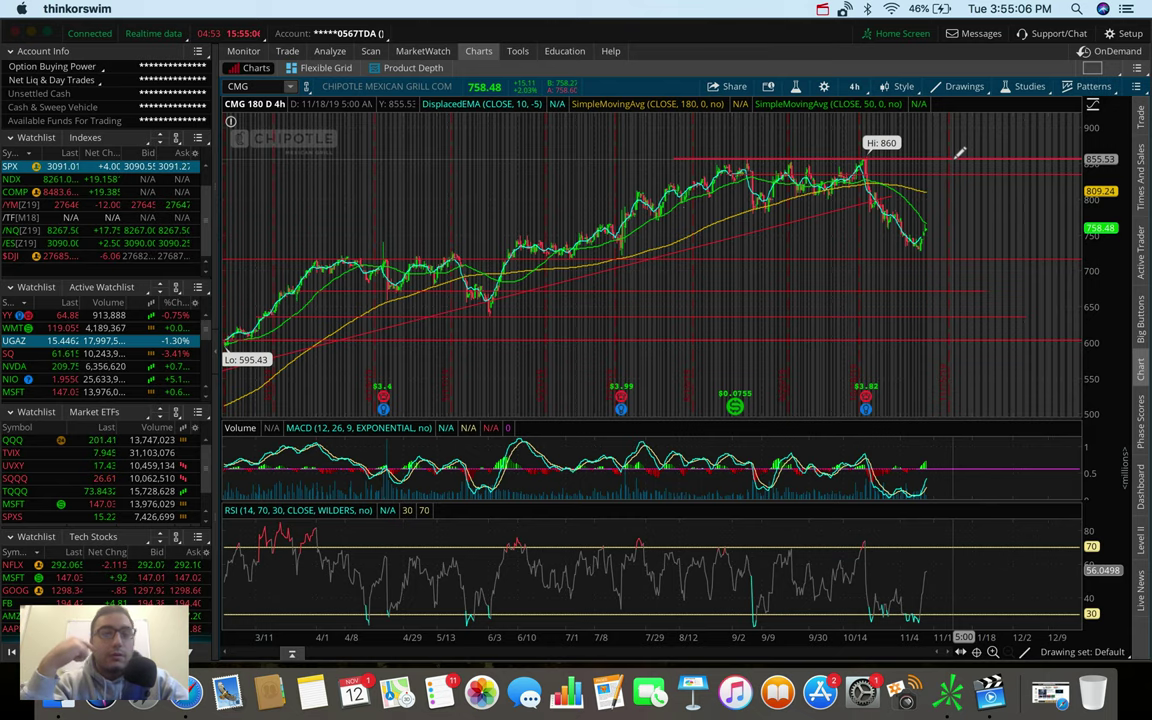
click(854, 86)
click(823, 288)
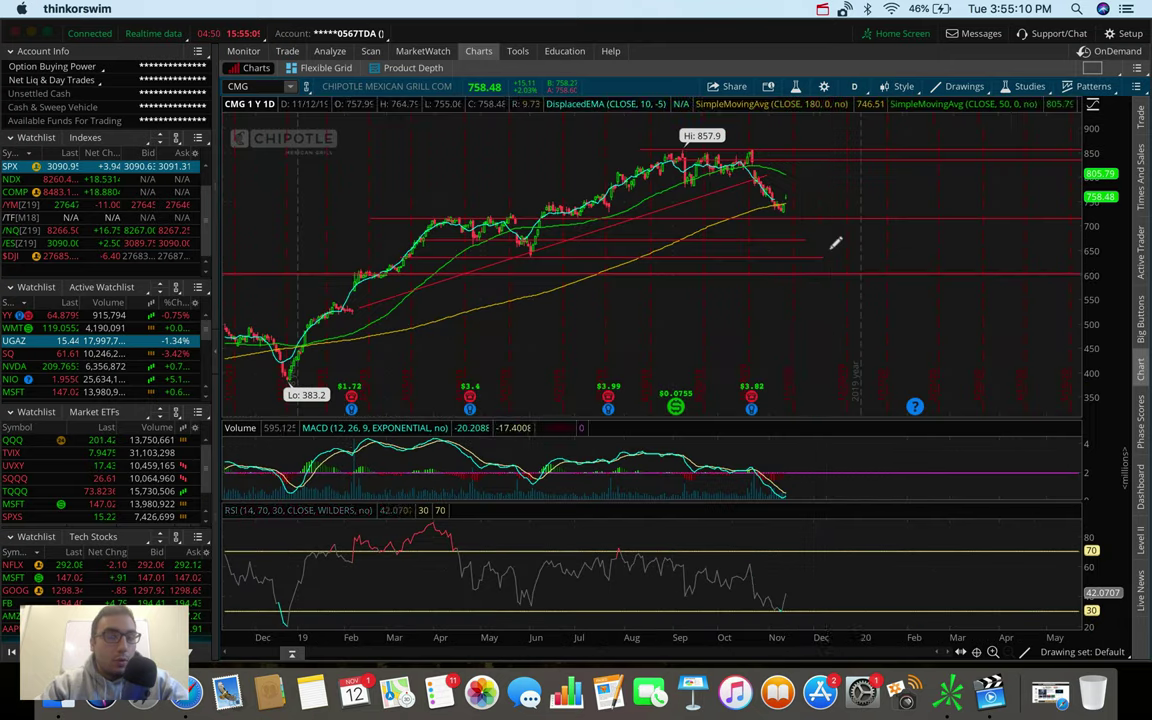
click(256, 87)
- Load UGAZ and set it to 20 D : 1h, then 5 D : 5m bars
text(UGAZ)
key(Return)
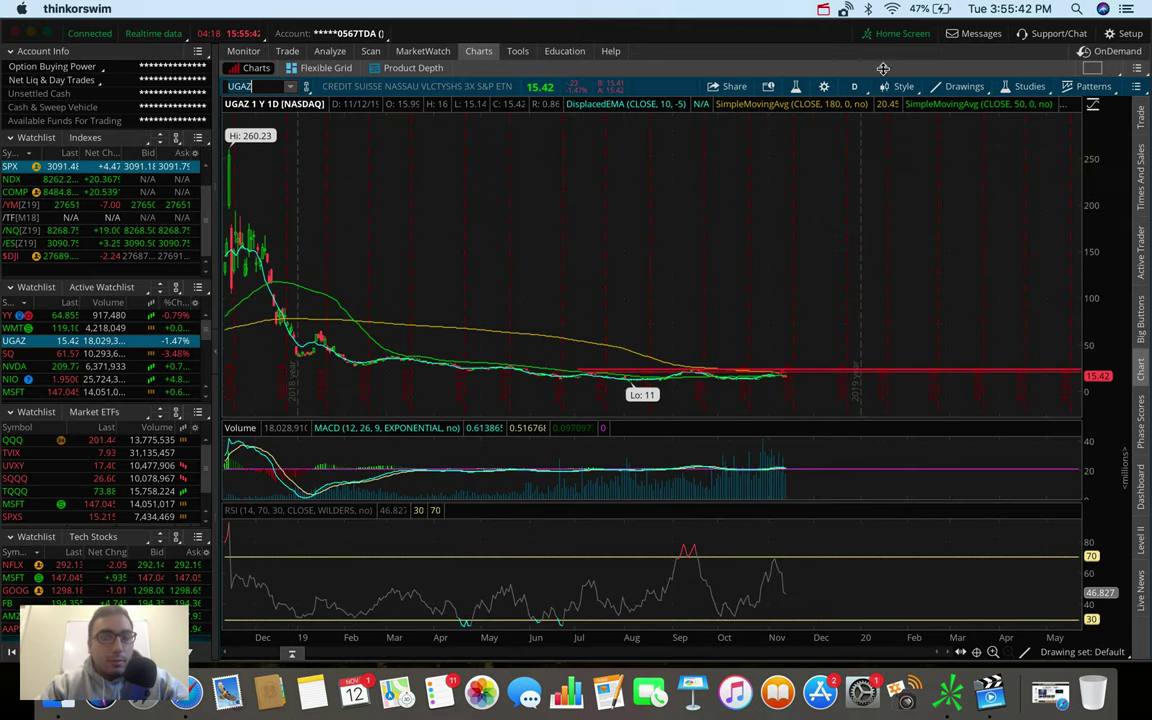
click(857, 85)
click(818, 231)
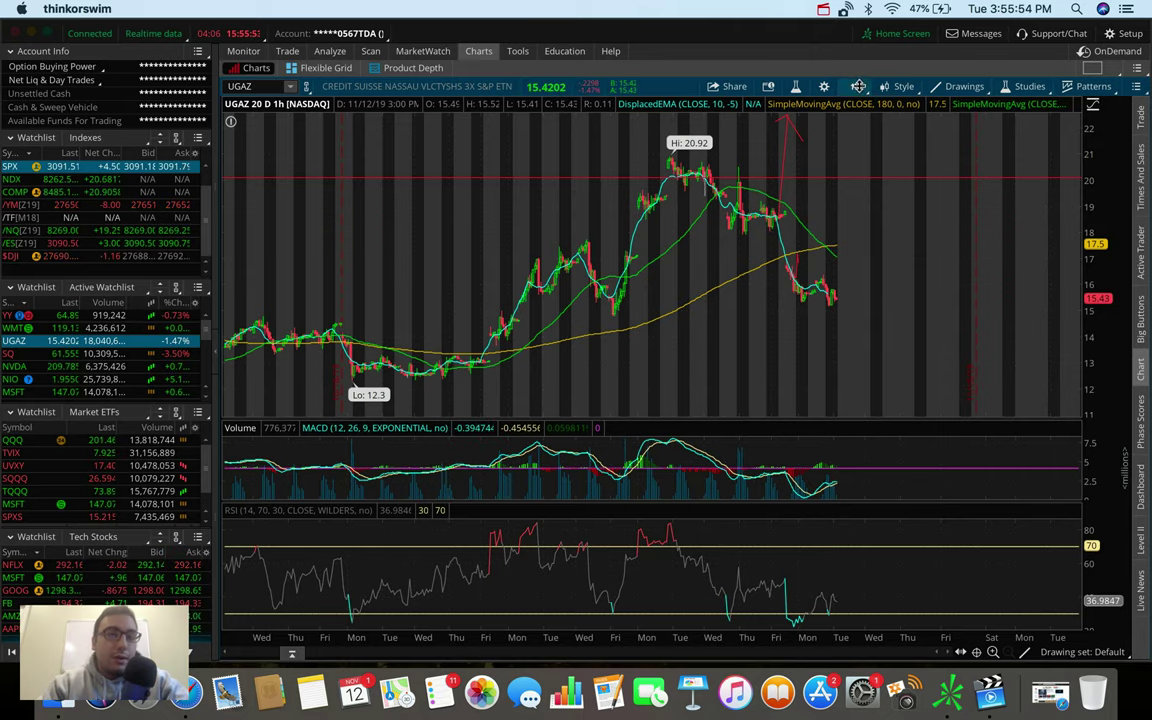
click(858, 86)
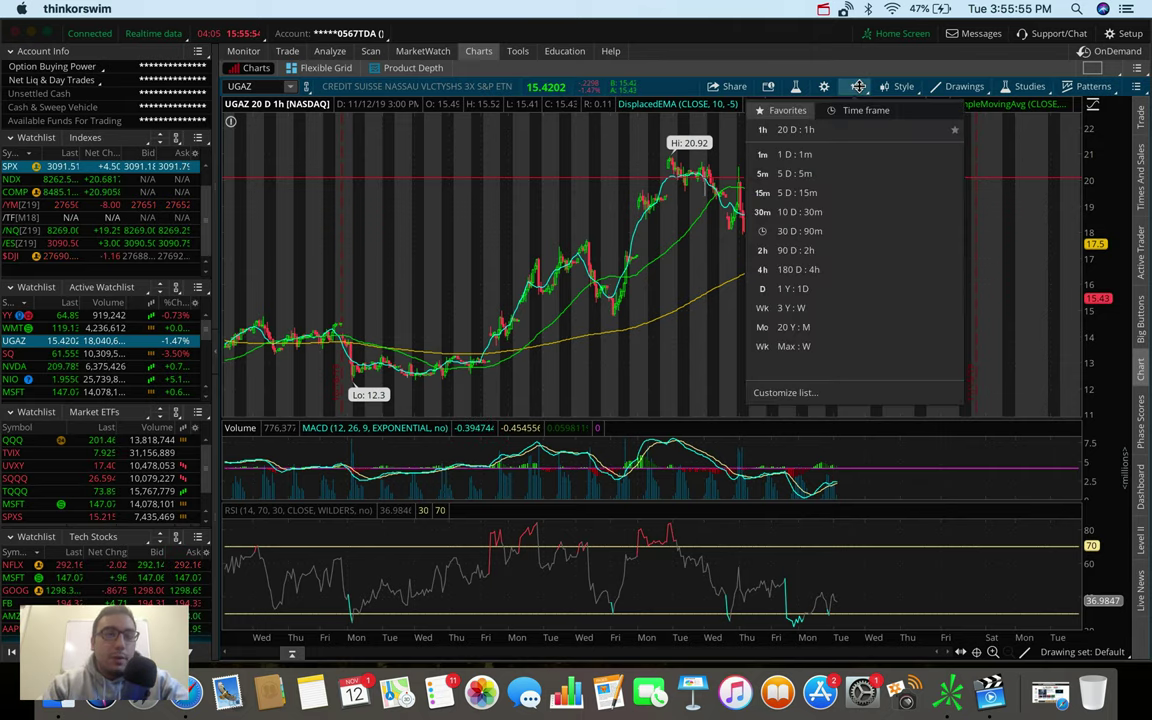
click(834, 174)
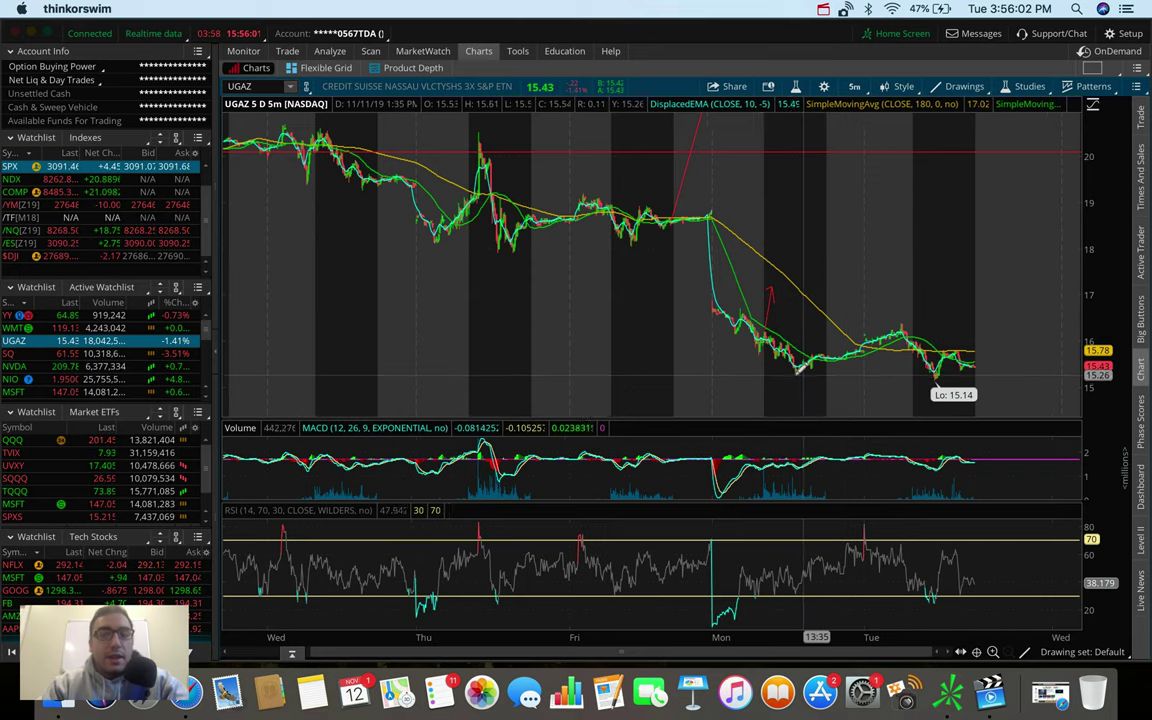
click(735, 371)
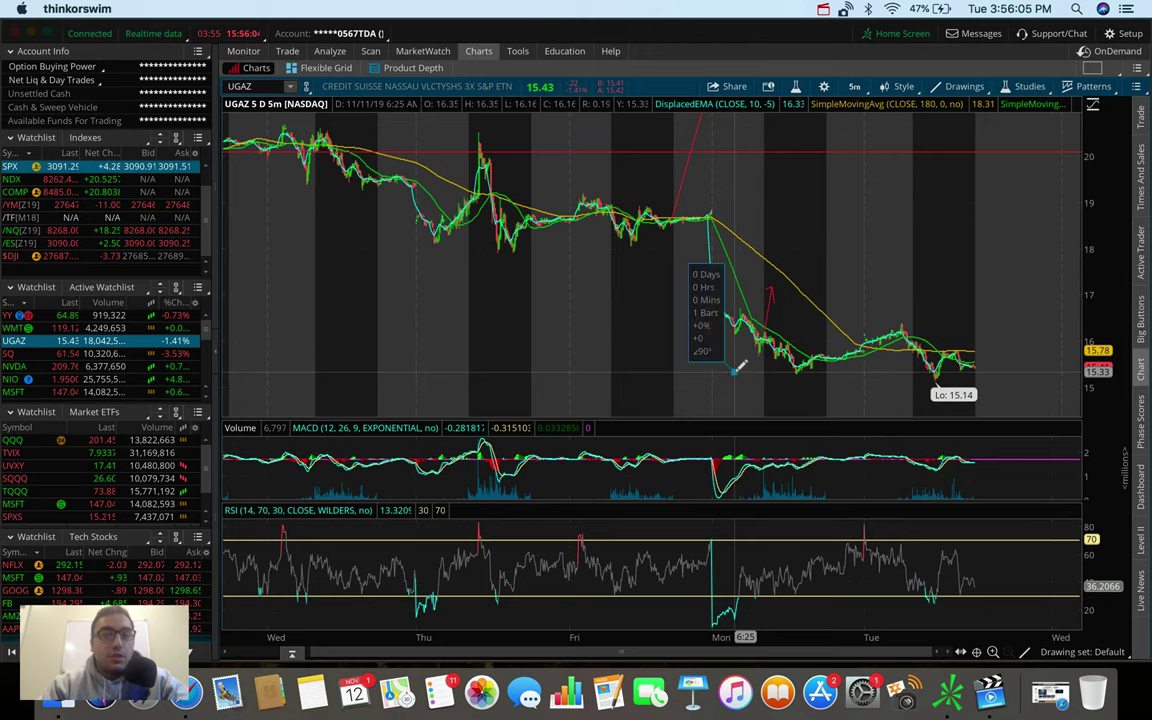
click(1023, 370)
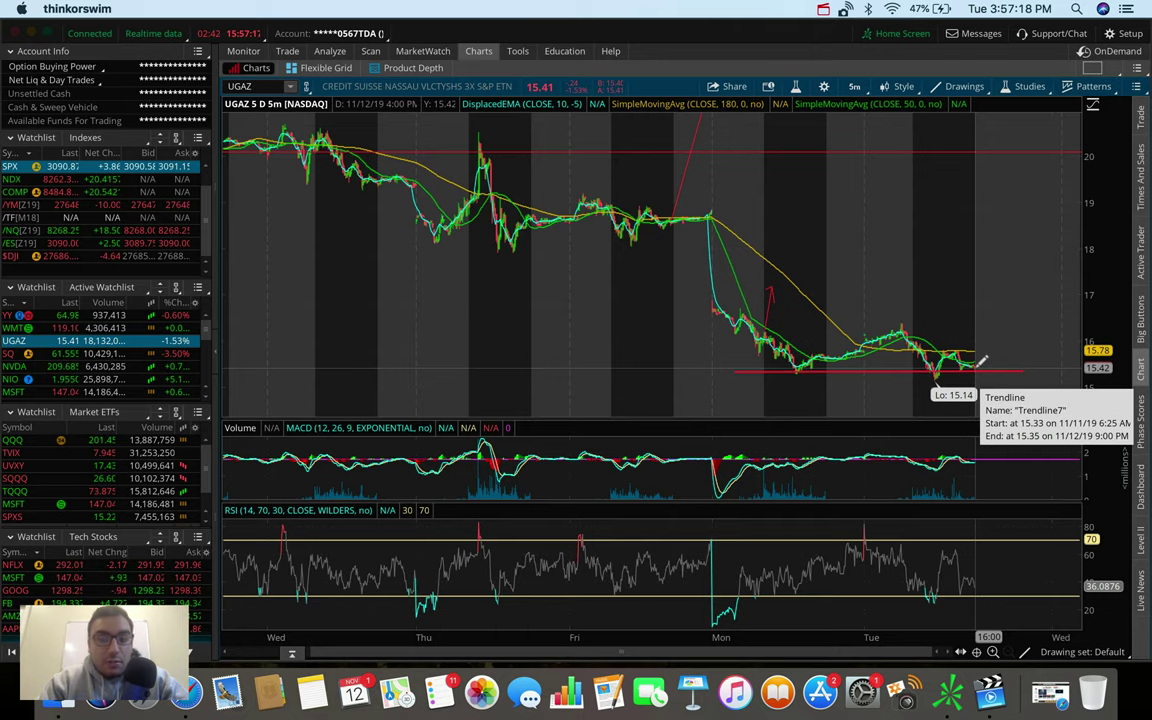
- Sketch a red projected path on UGAZ rising from 15.42 to about 17.15
click(975, 369)
click(1017, 288)
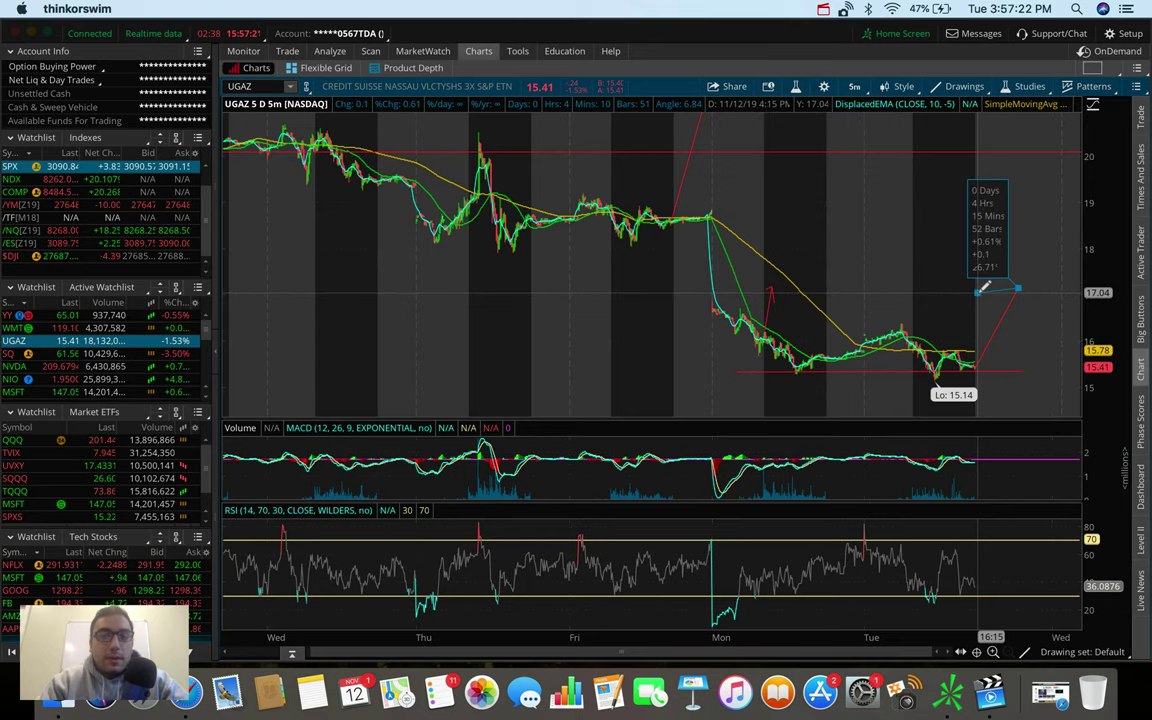
click(978, 291)
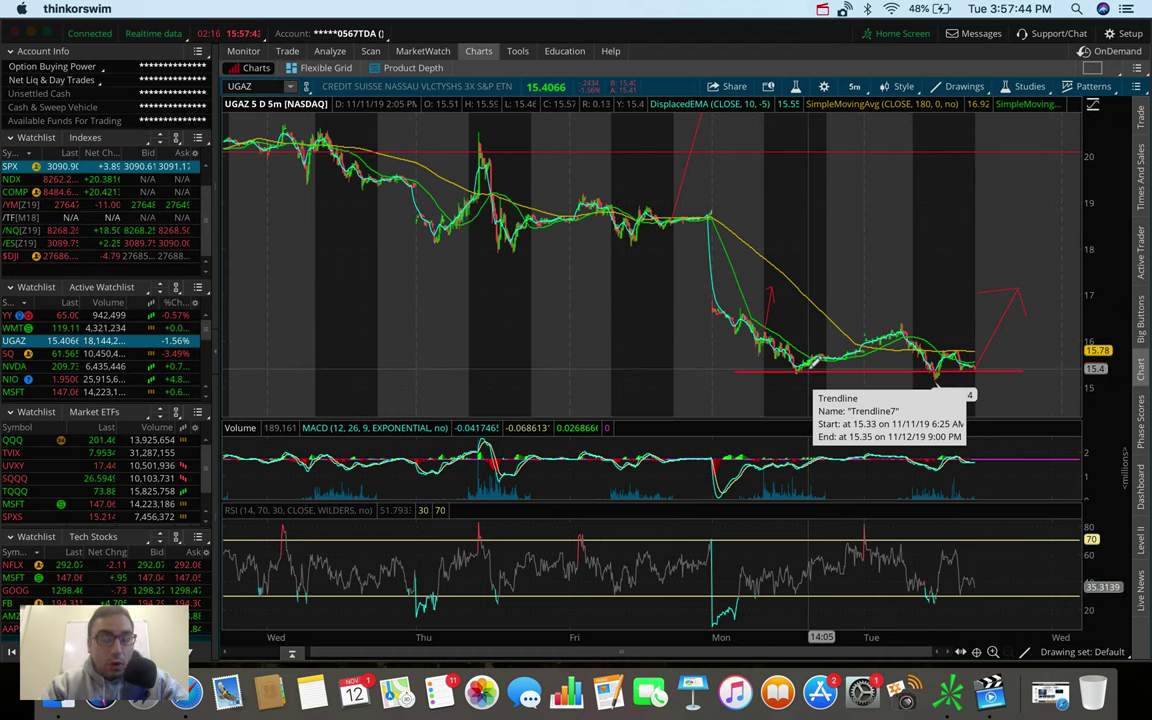
- Set the UGAZ chart to 180 D : 4h, then to 20 D : 1h hourly bars
click(854, 86)
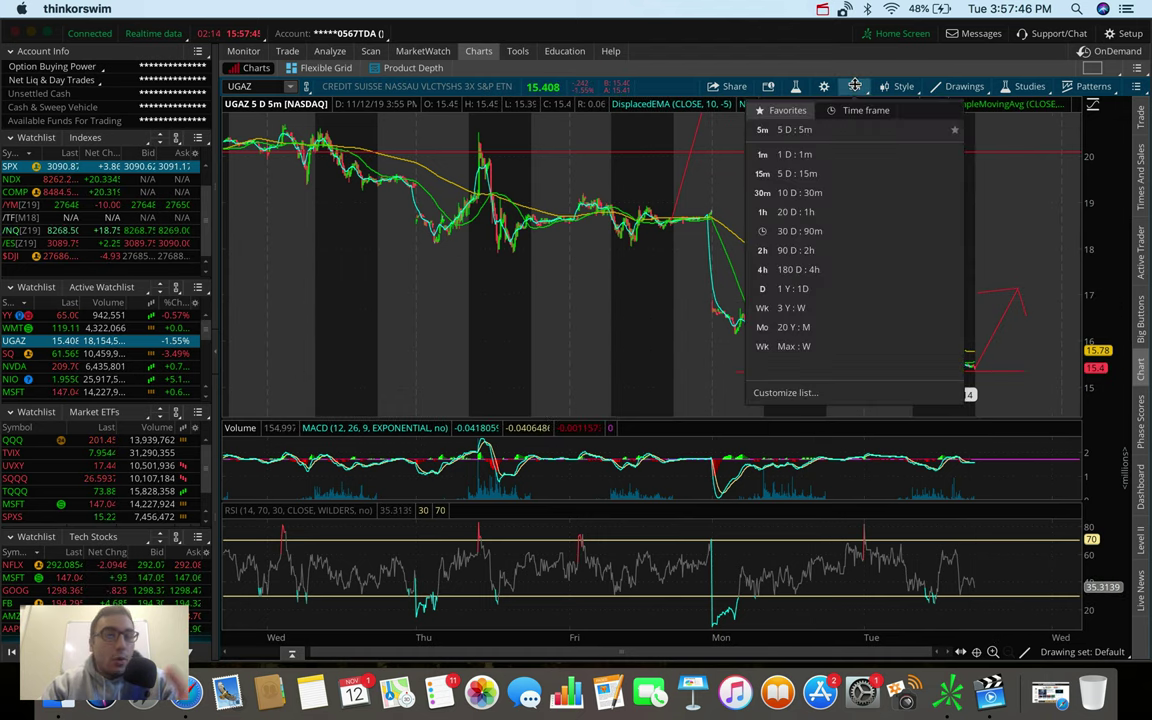
click(813, 266)
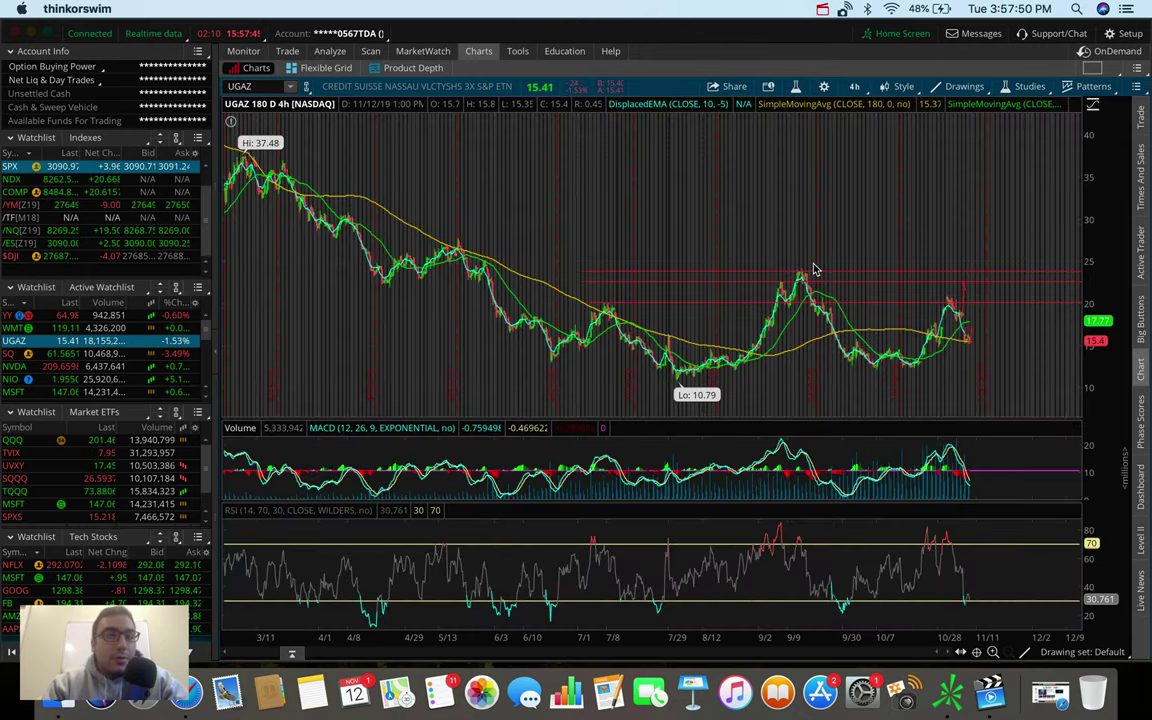
click(854, 84)
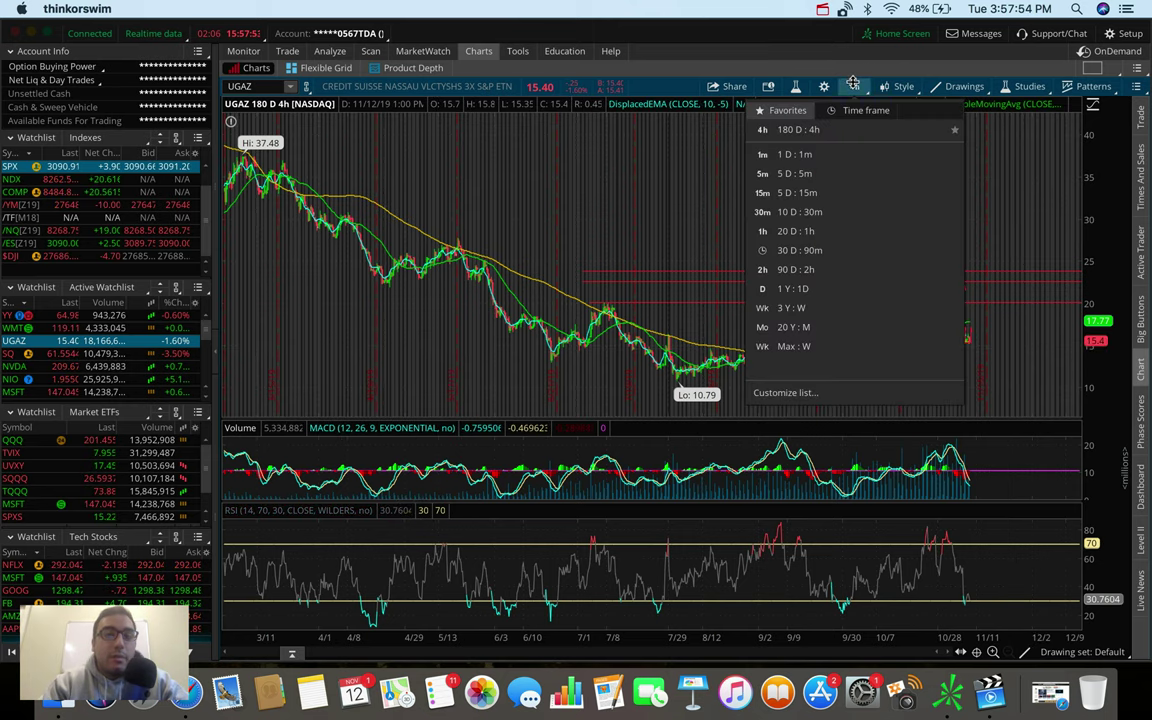
click(800, 231)
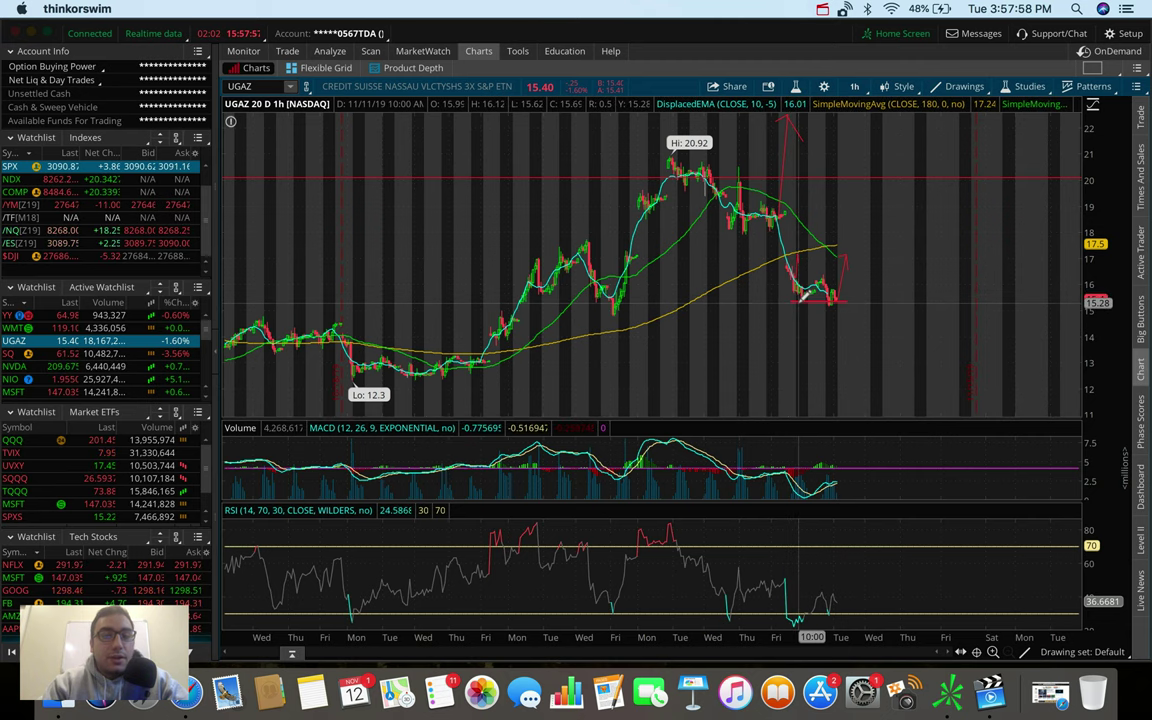
mouse_move(803, 294)
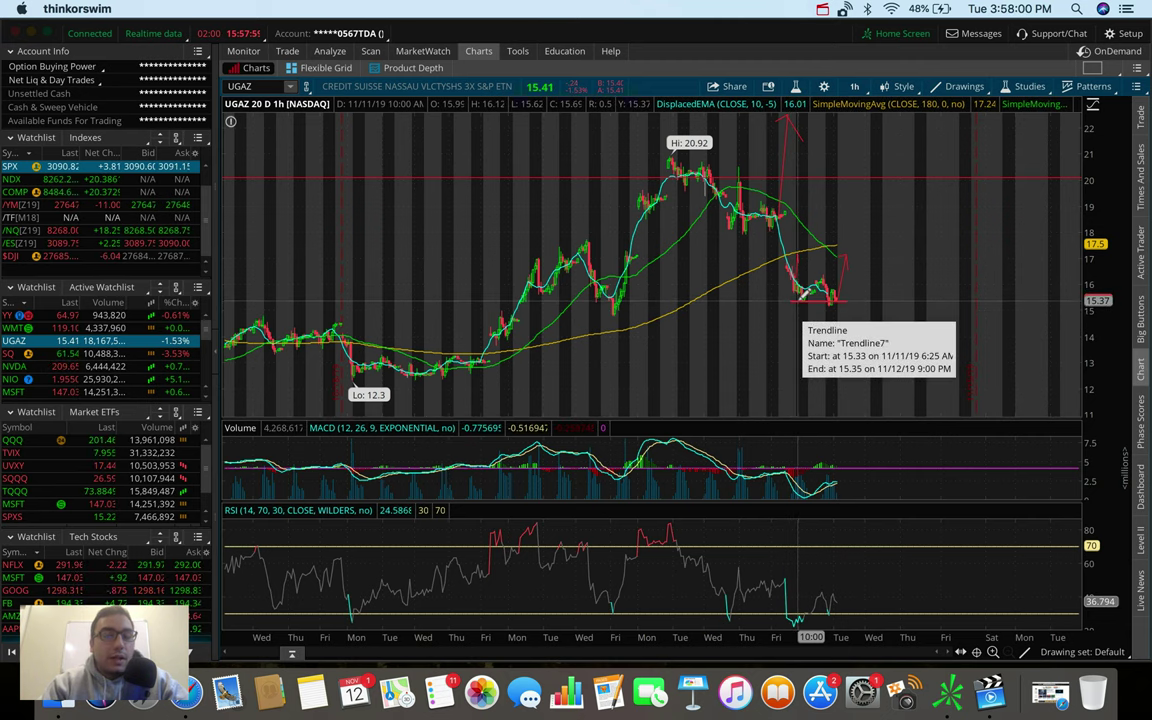
mouse_move(845, 330)
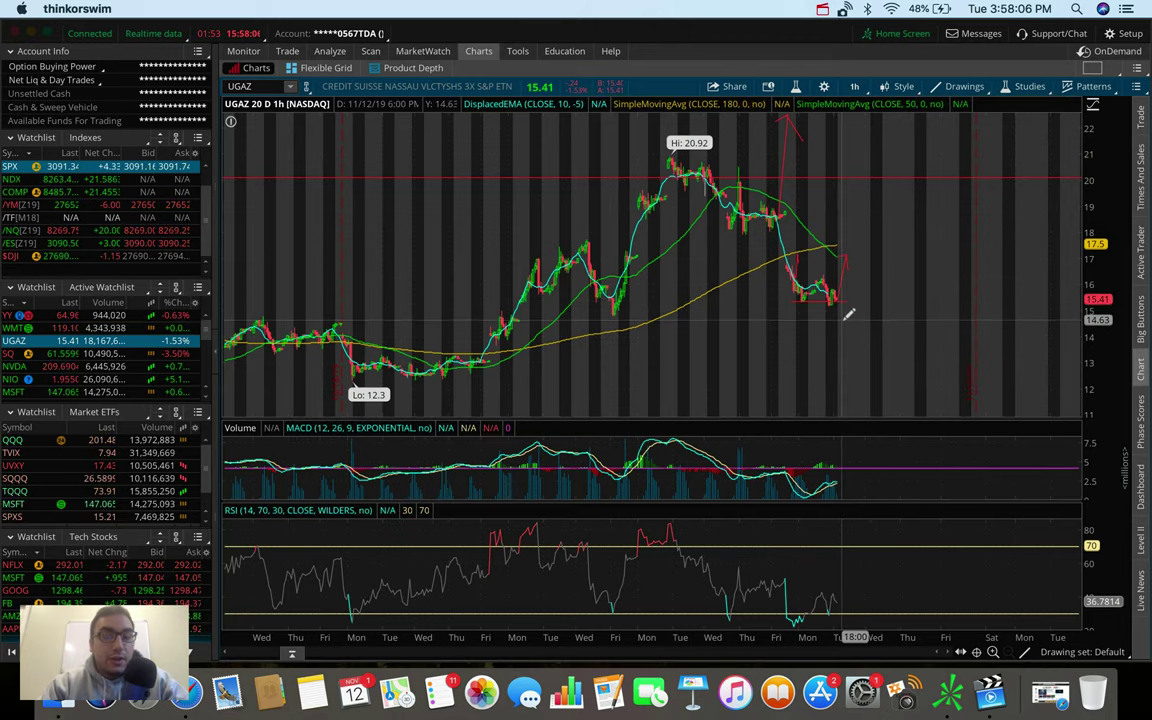
- Enter DGAZ as the chart symbol in place of UGAZ
click(262, 86)
text(DGAZ)
key(Return)
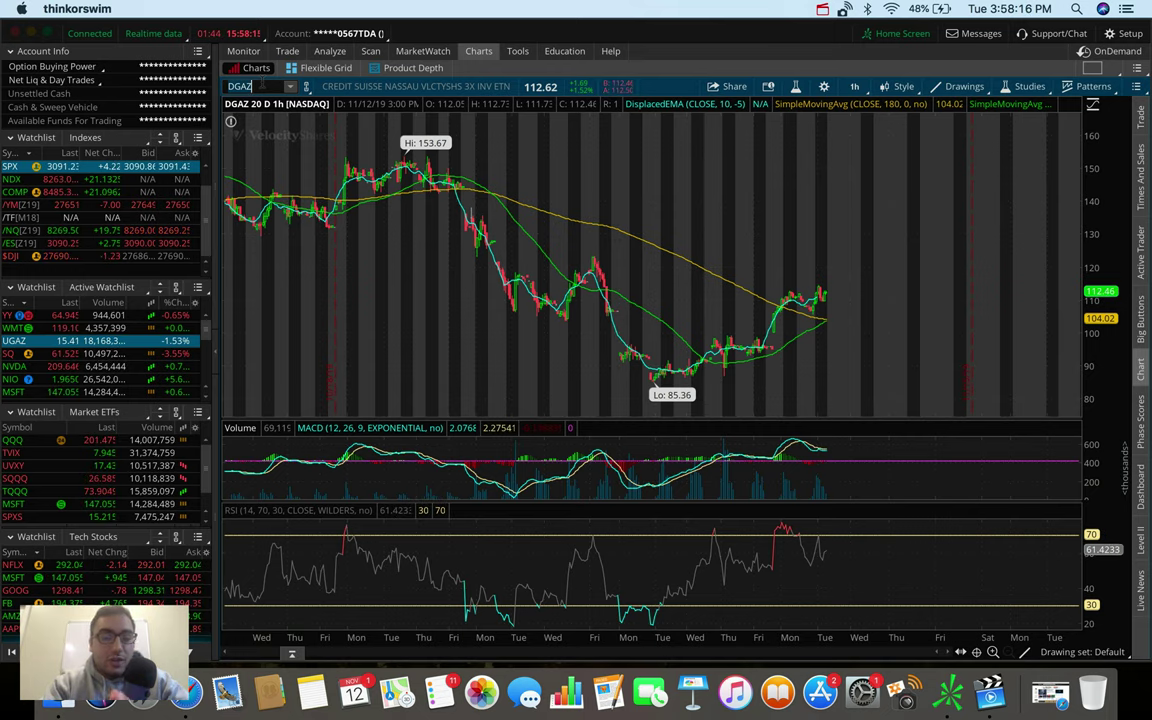
- Load /NG and draw a red arrow projecting a rise from about 2.62 to 2.8
text(/NG)
key(Return)
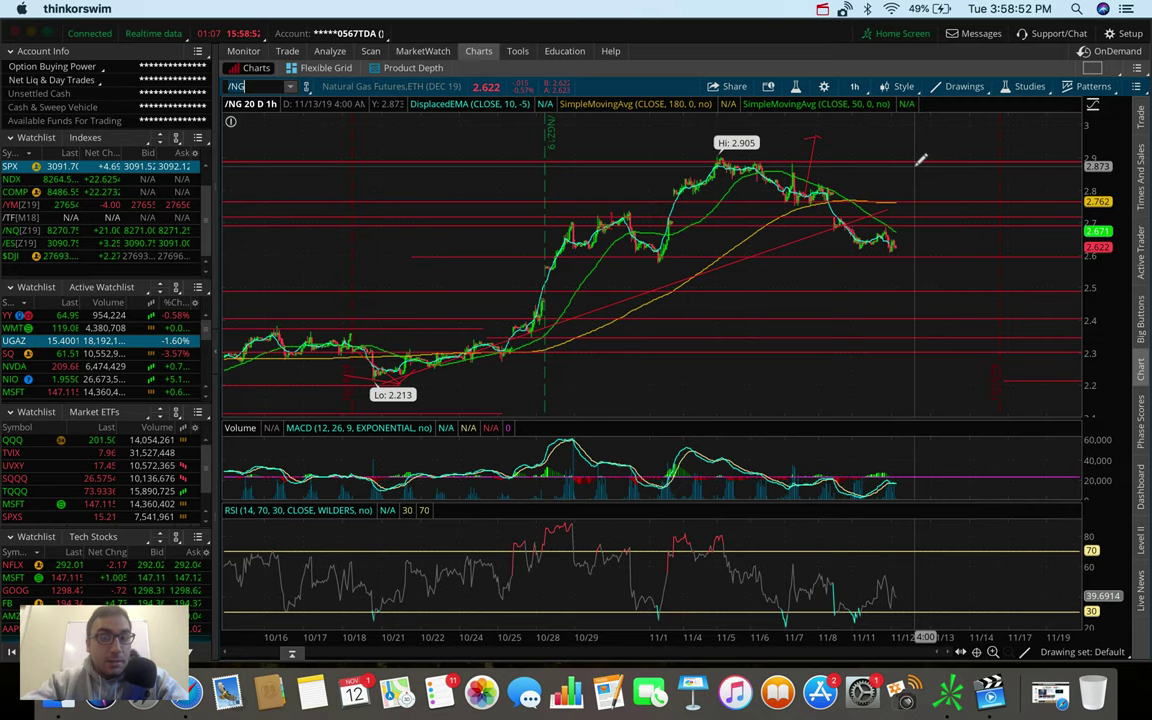
click(897, 248)
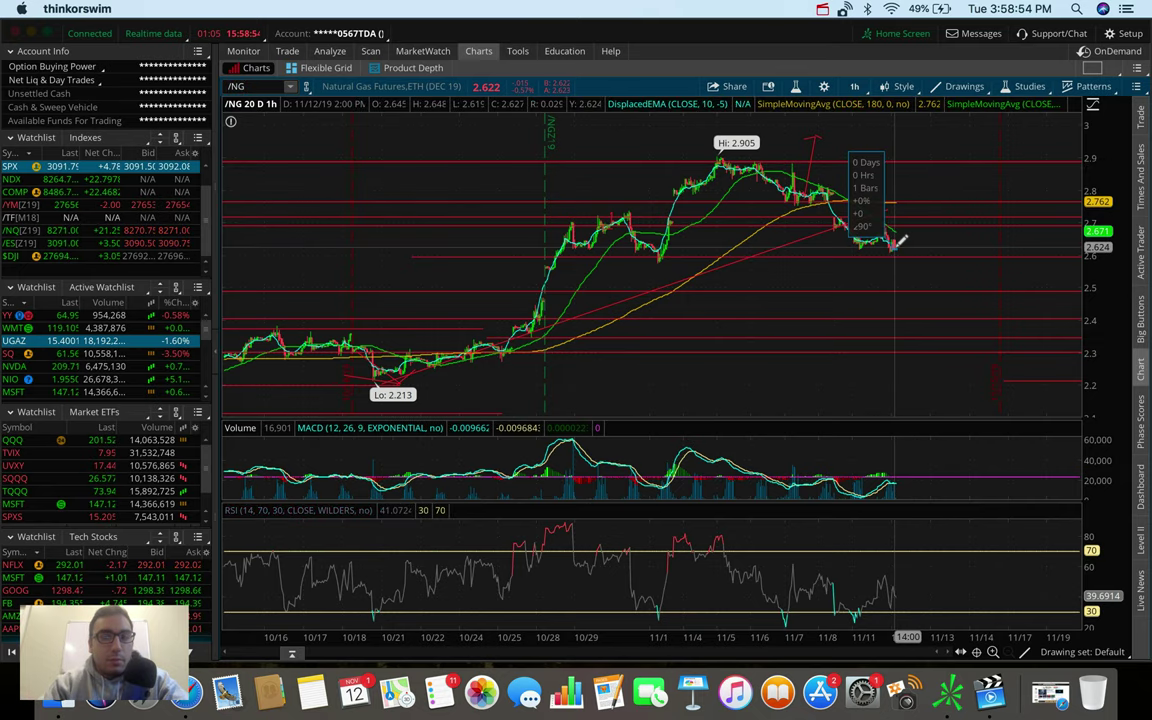
click(913, 189)
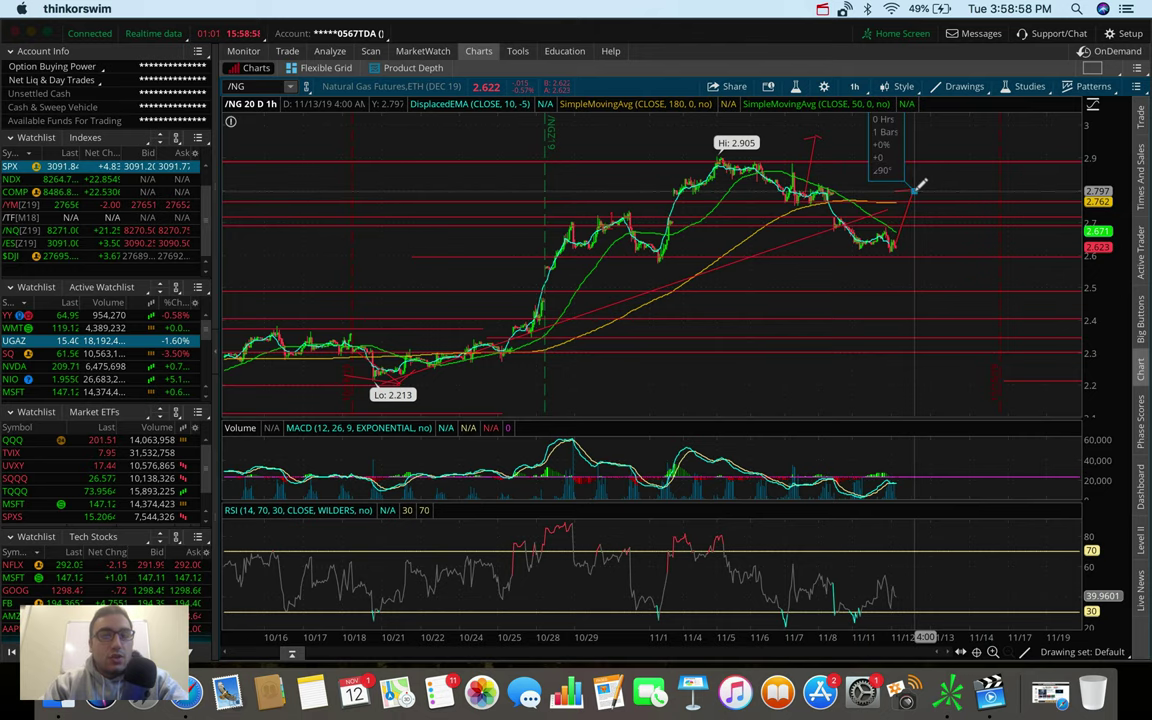
click(926, 191)
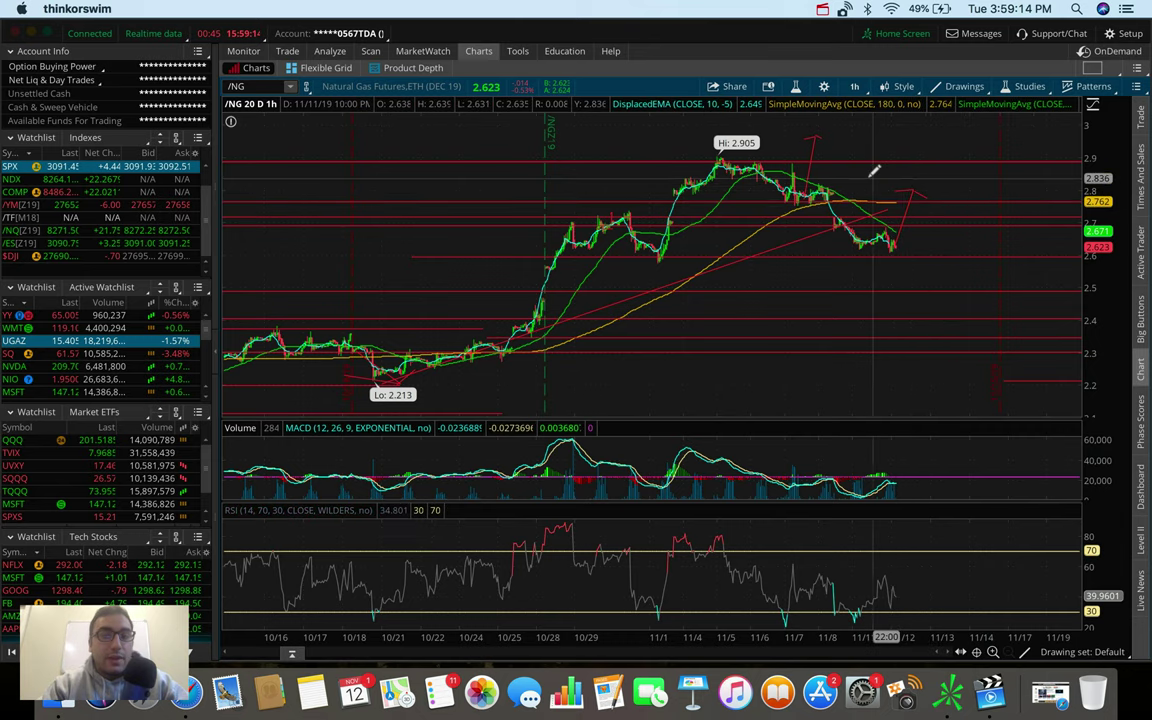
click(258, 86)
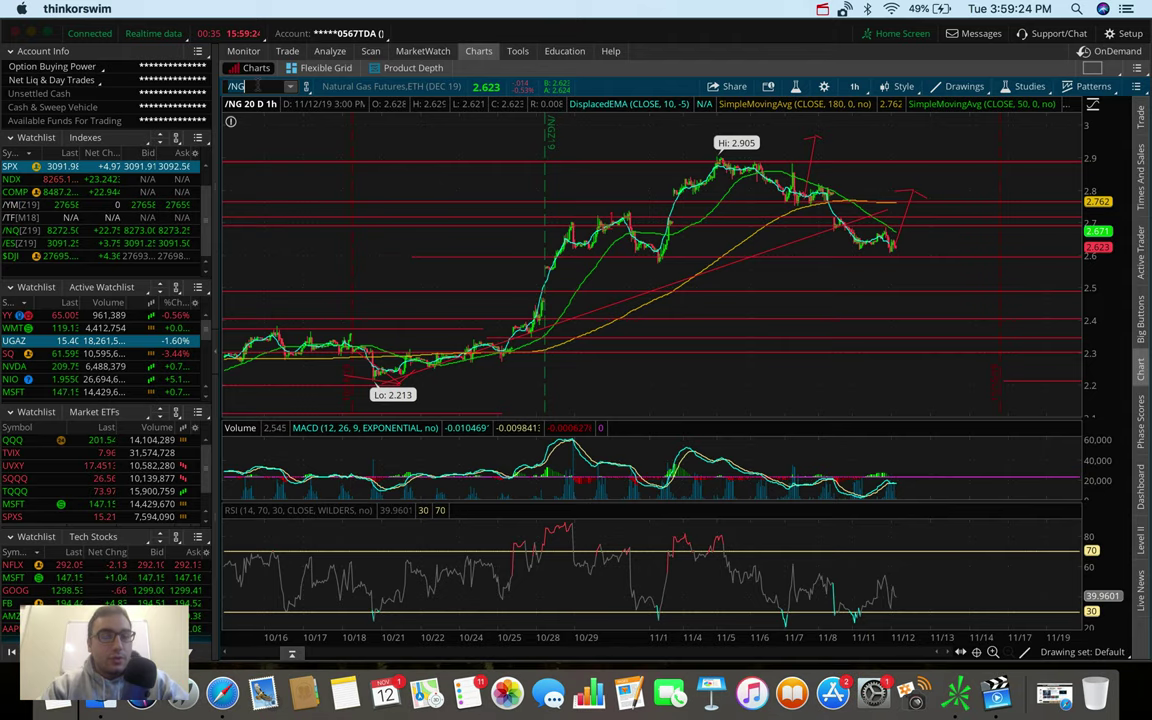
- Chart ULTA with the 180 D : 4h time frame of four-hour bars
key(Return)
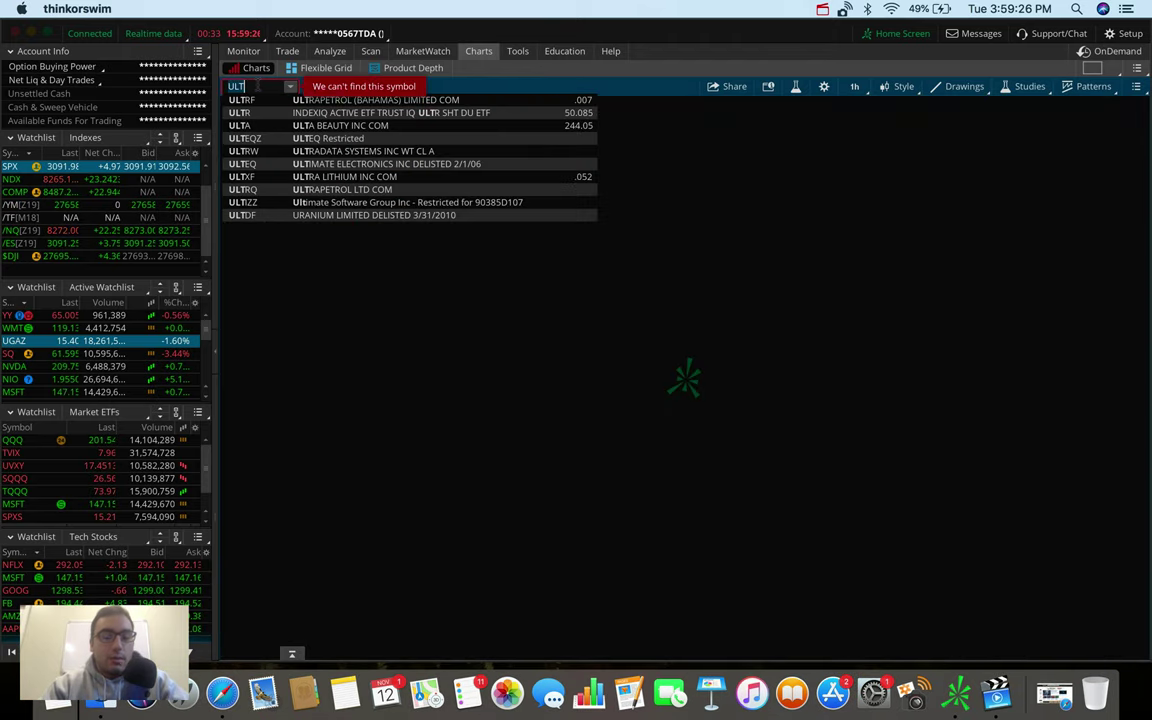
text(TA)
key(Return)
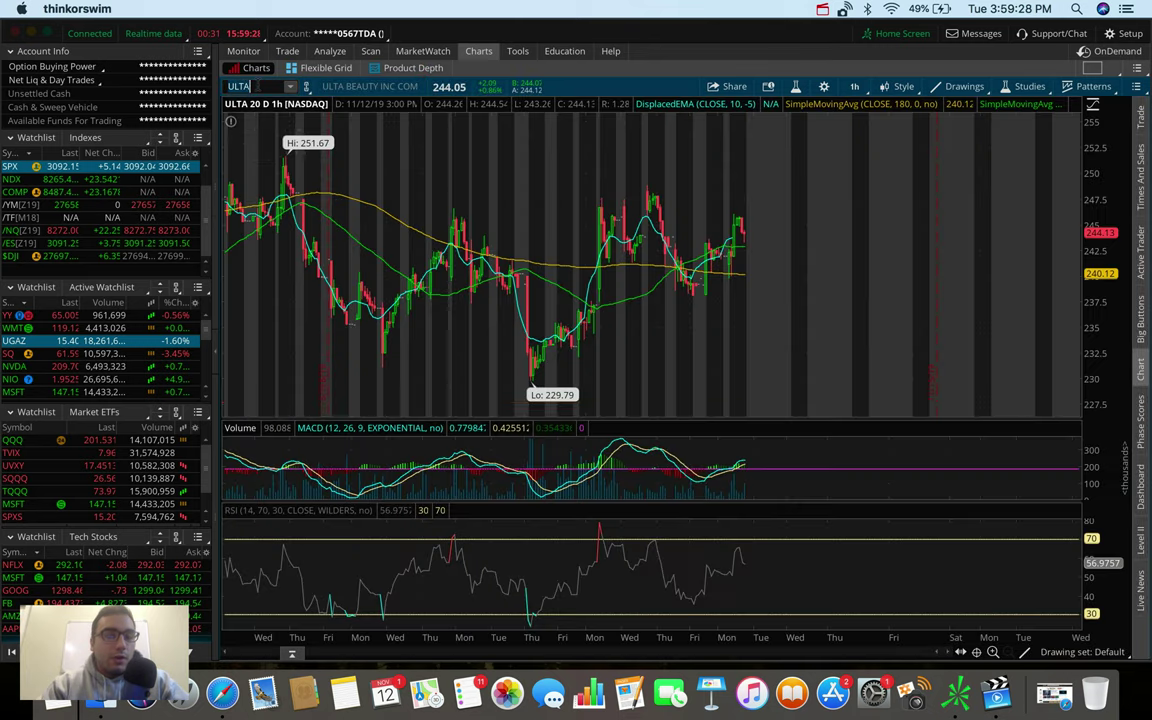
click(862, 86)
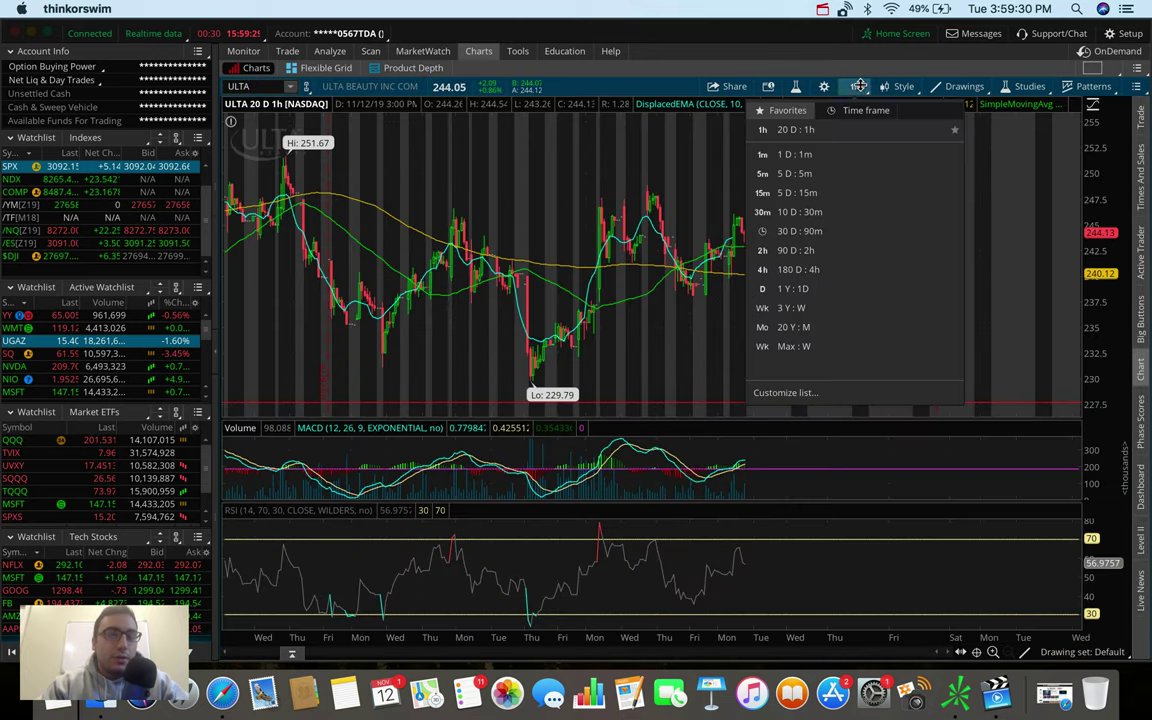
click(809, 266)
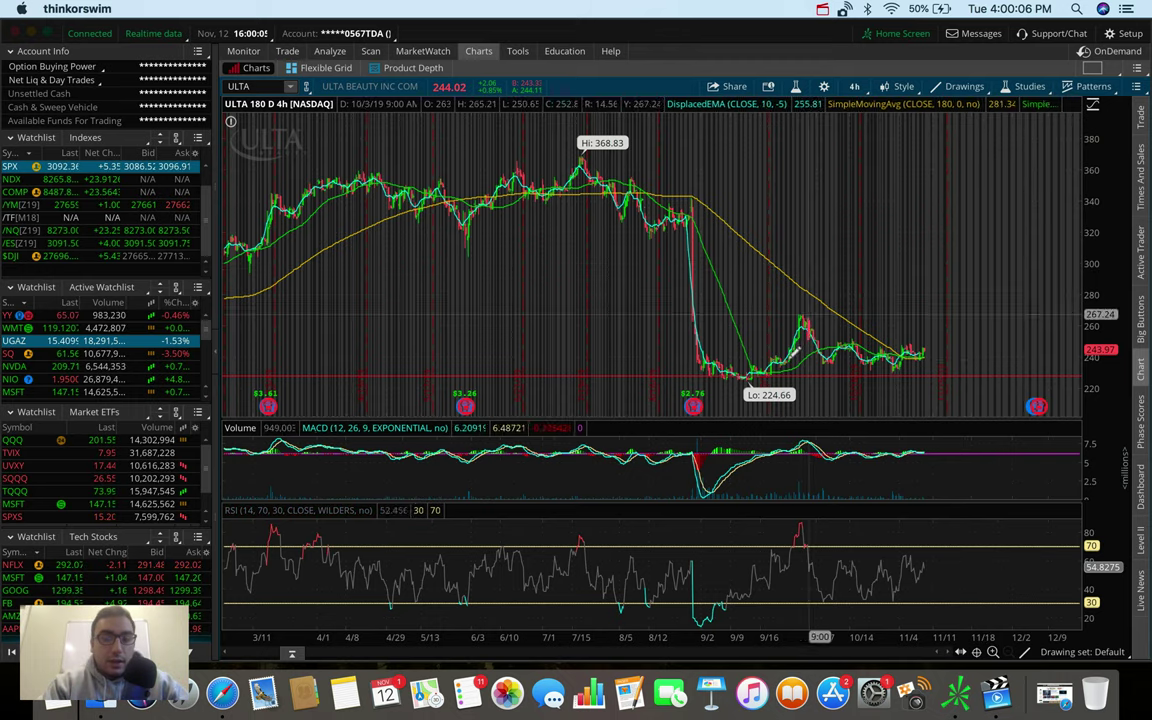
- Zoom ULTA into July–November and view it as 20 days of hourly bars
click(768, 375)
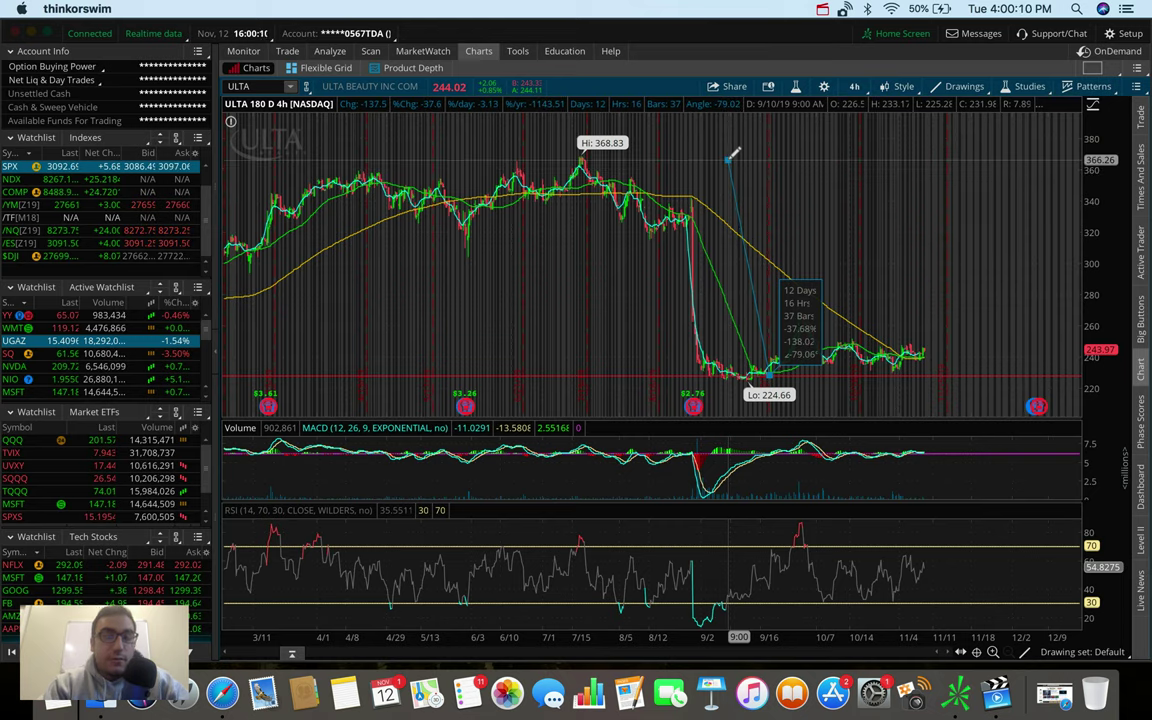
click(775, 370)
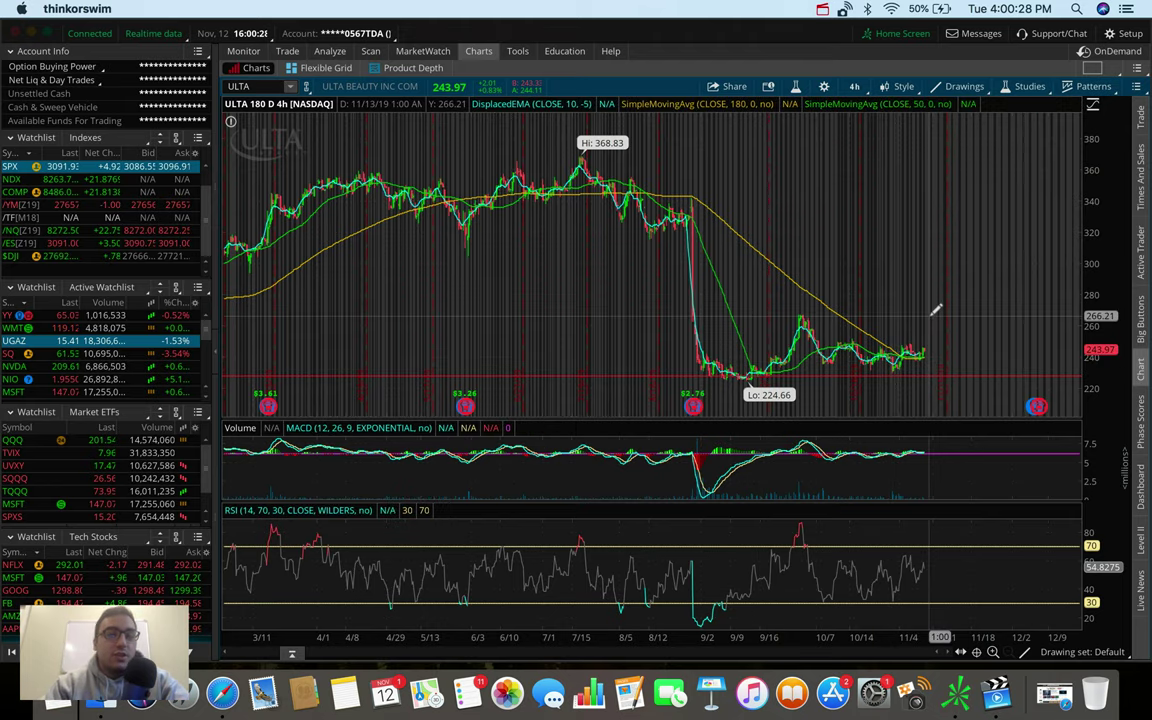
click(857, 87)
click(857, 87)
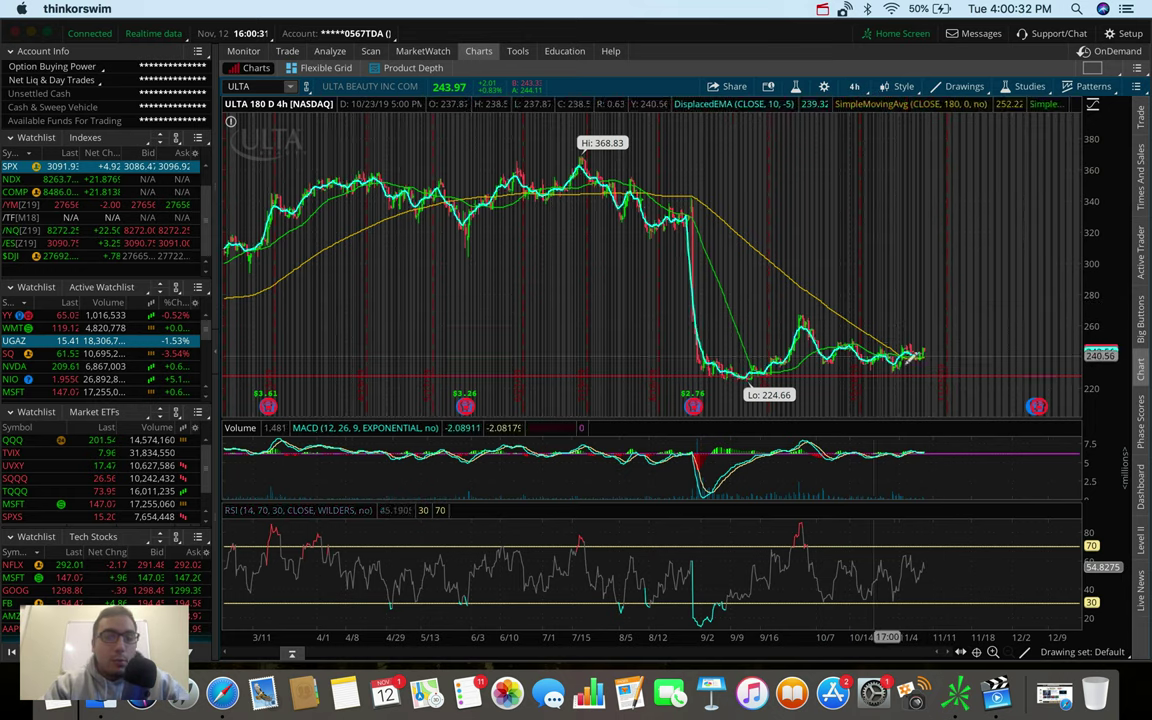
drag(987, 311, 566, 329)
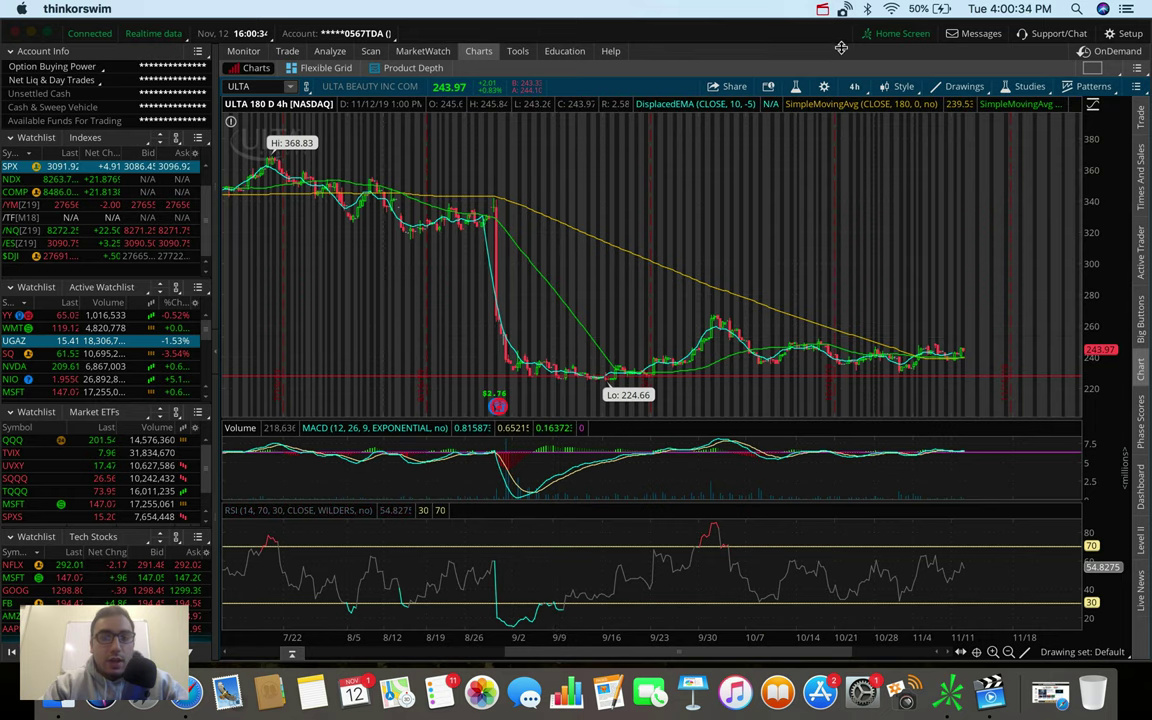
click(853, 87)
click(800, 231)
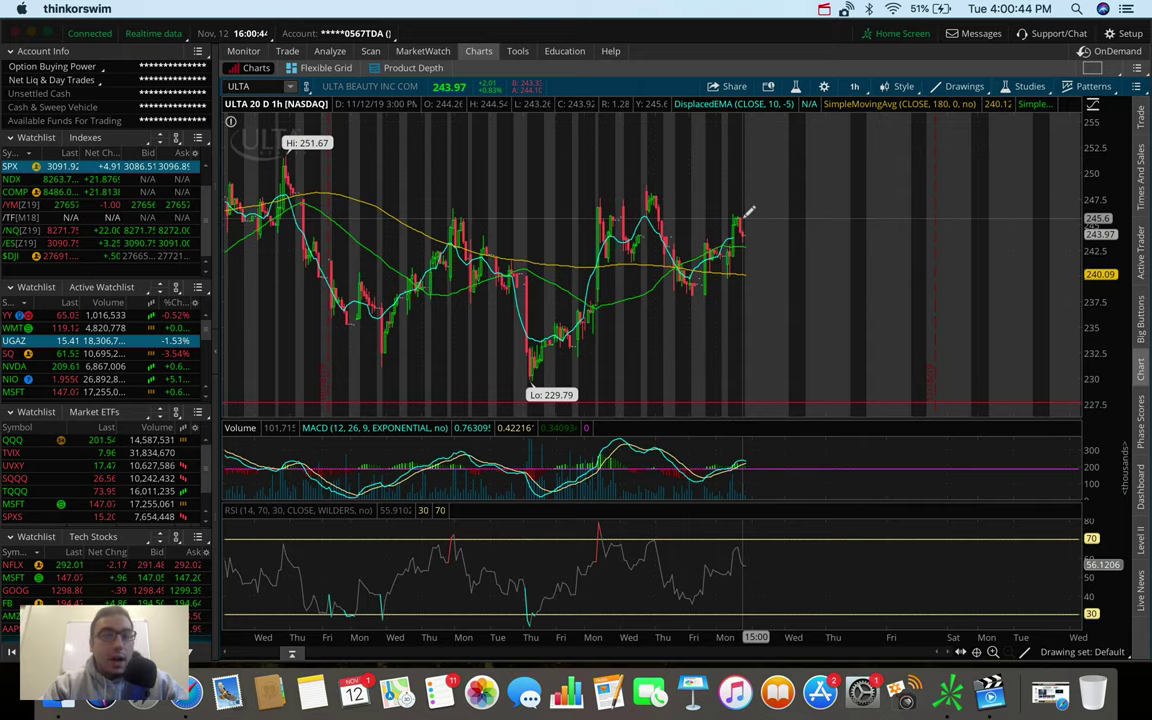
- Switch to 30 days of 90-minute bars and draw a horizontal trendline across highs near 248
click(855, 84)
click(843, 220)
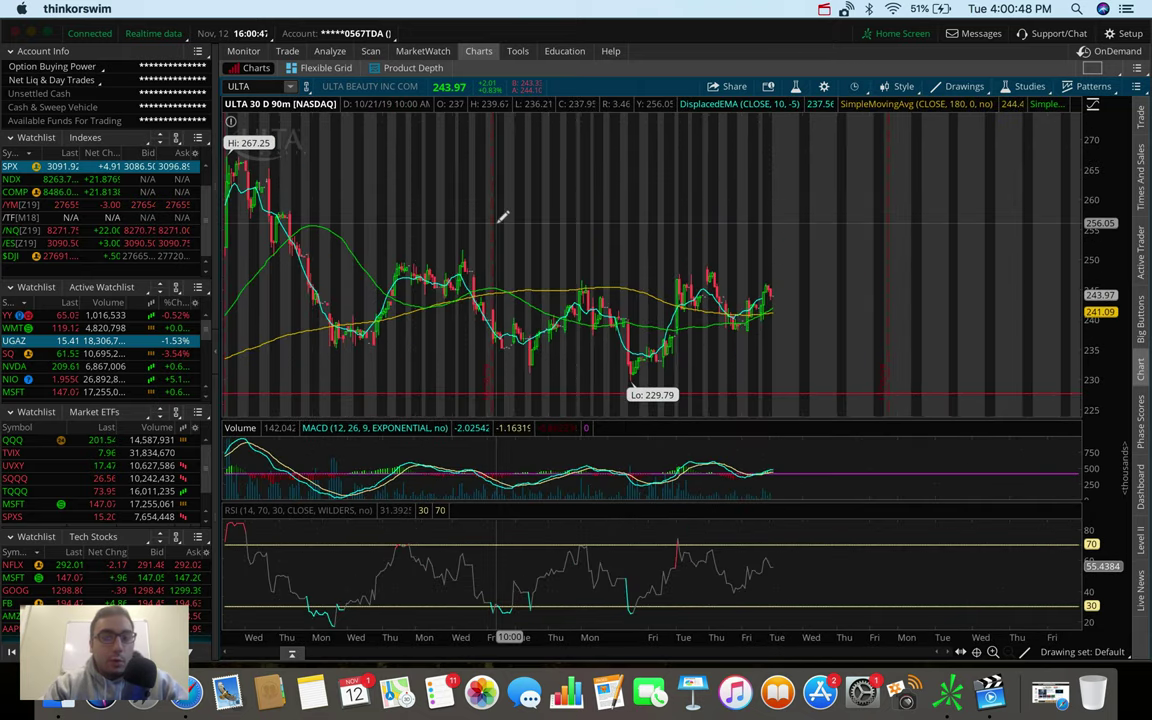
drag(357, 268, 906, 272)
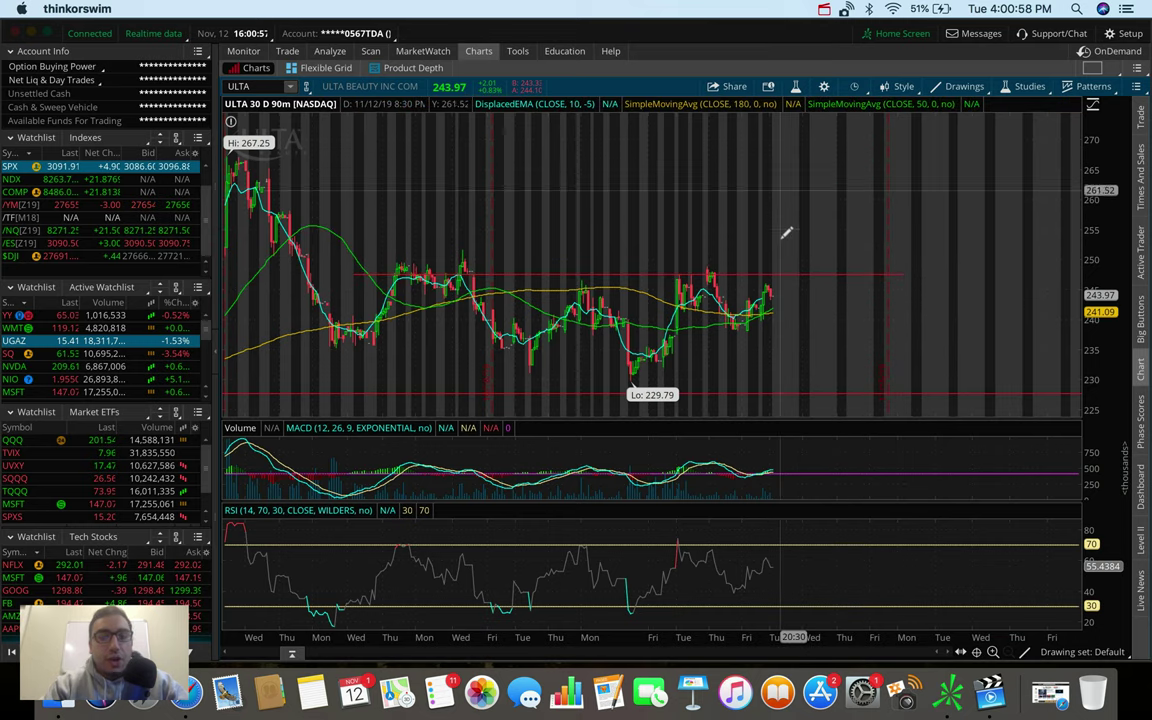
- Create an ULTA price alert at 250 from the chart menu, then show 180 D: 4h bars
right_click(779, 259)
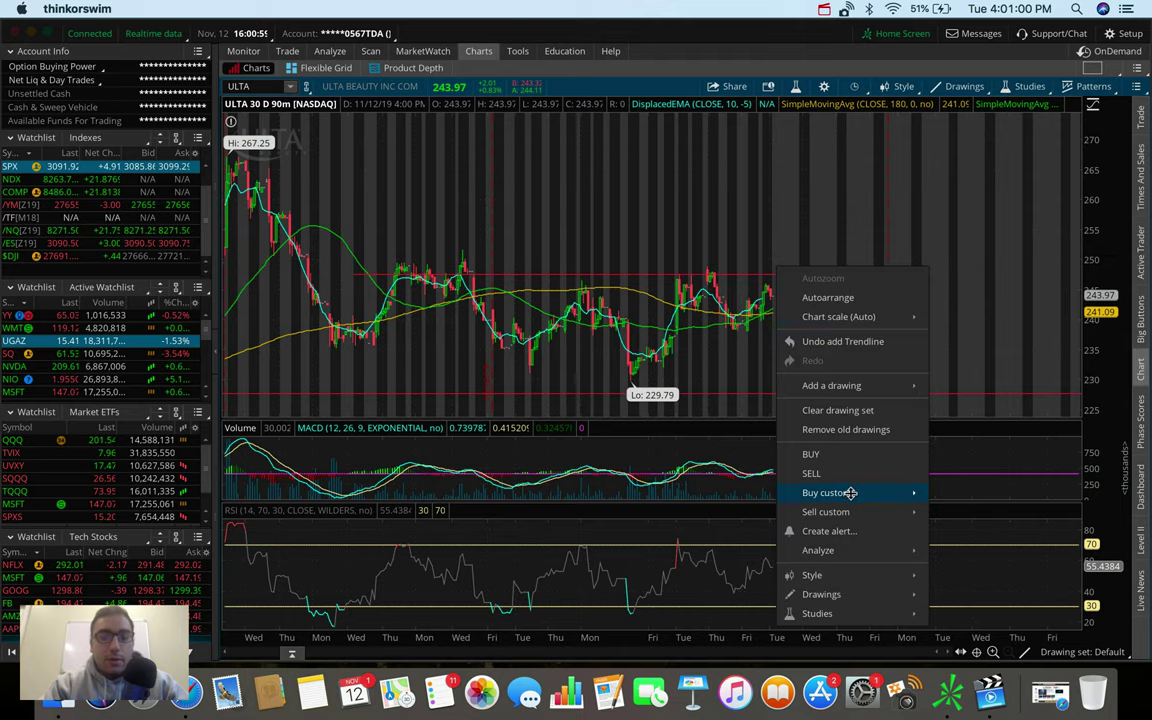
click(829, 531)
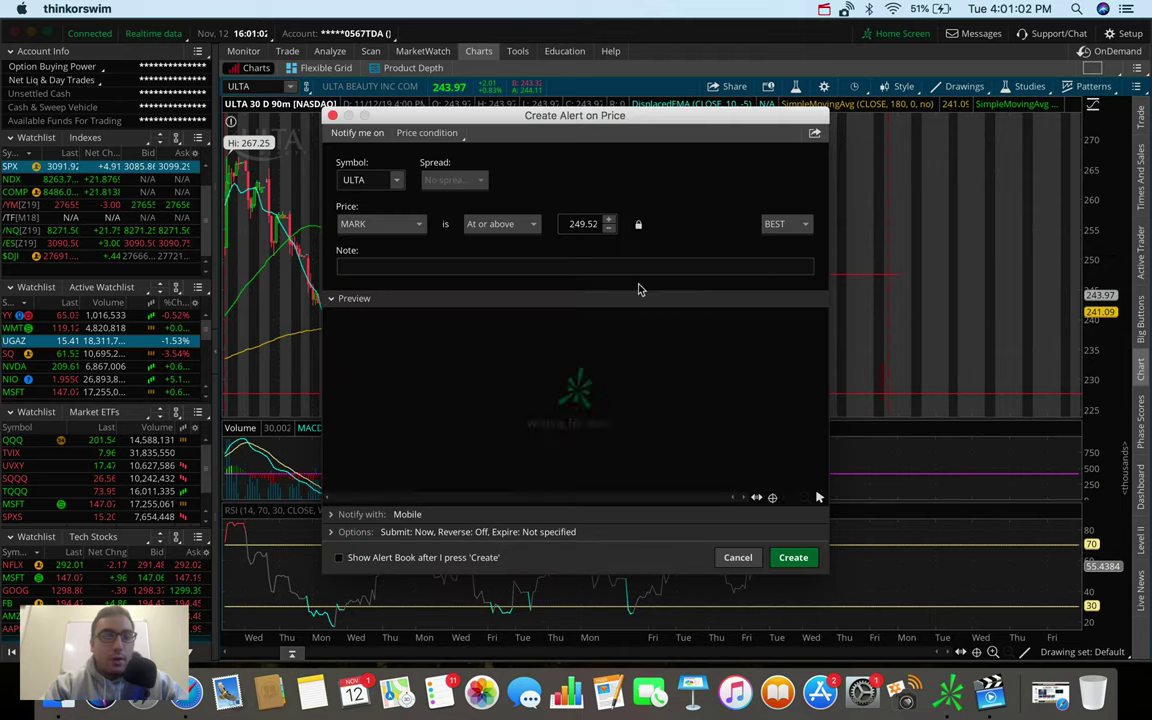
click(571, 224)
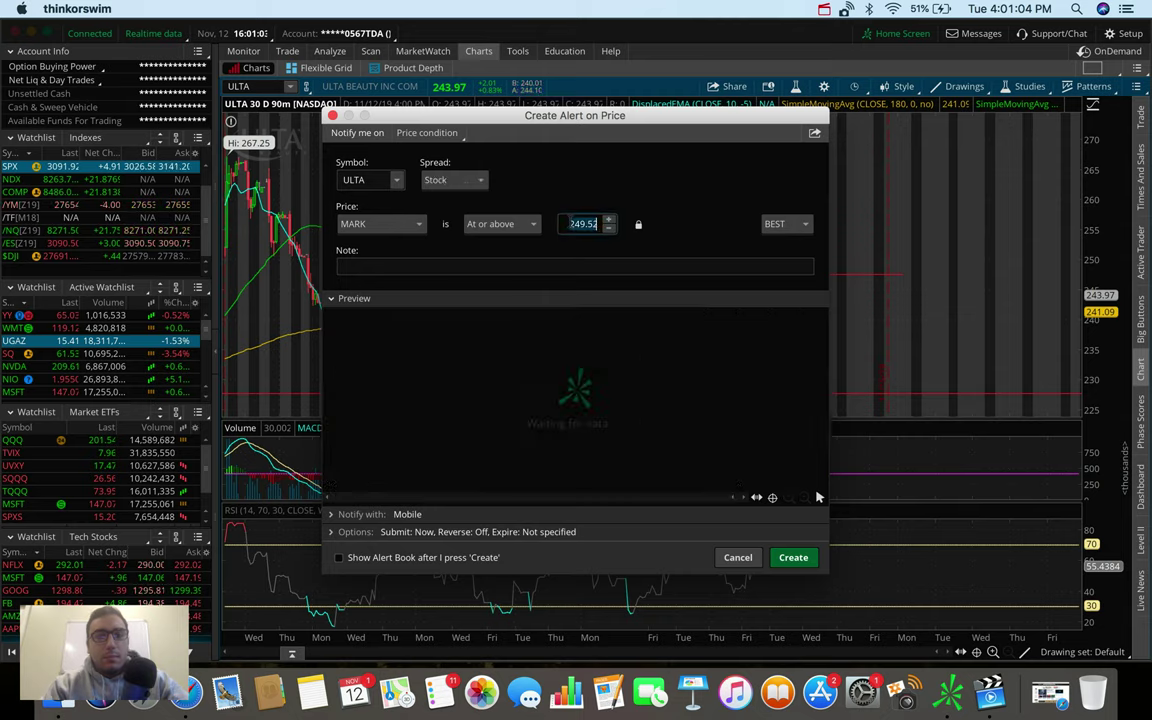
text(250)
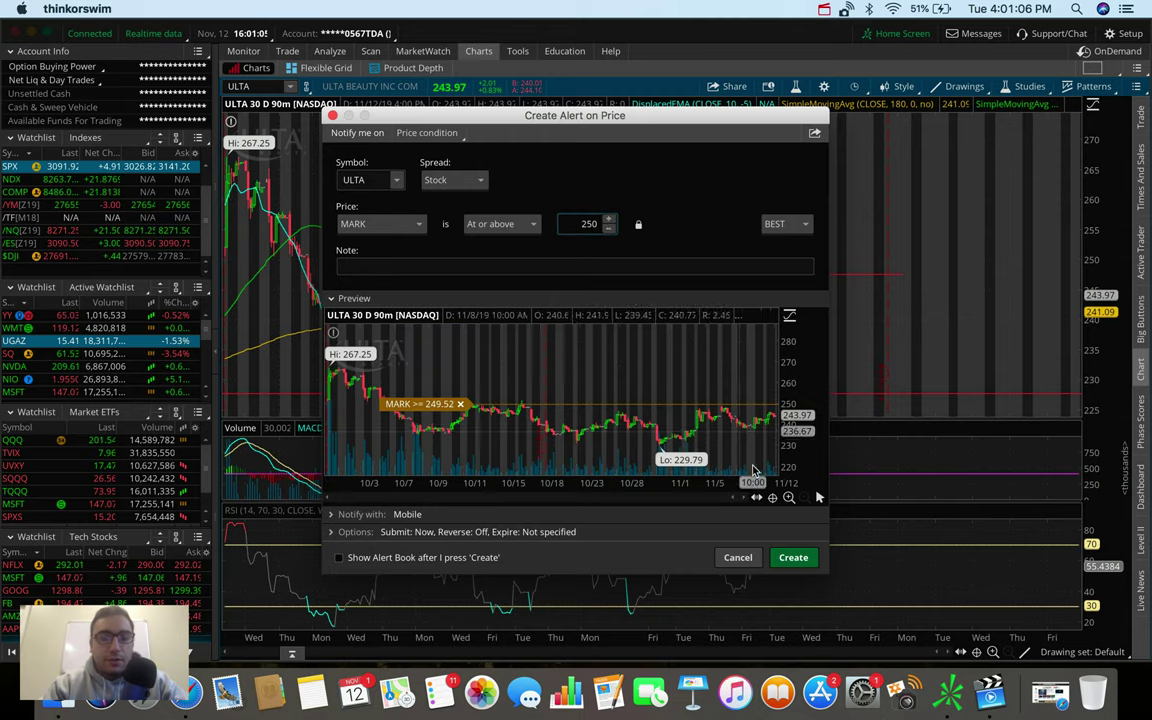
click(785, 556)
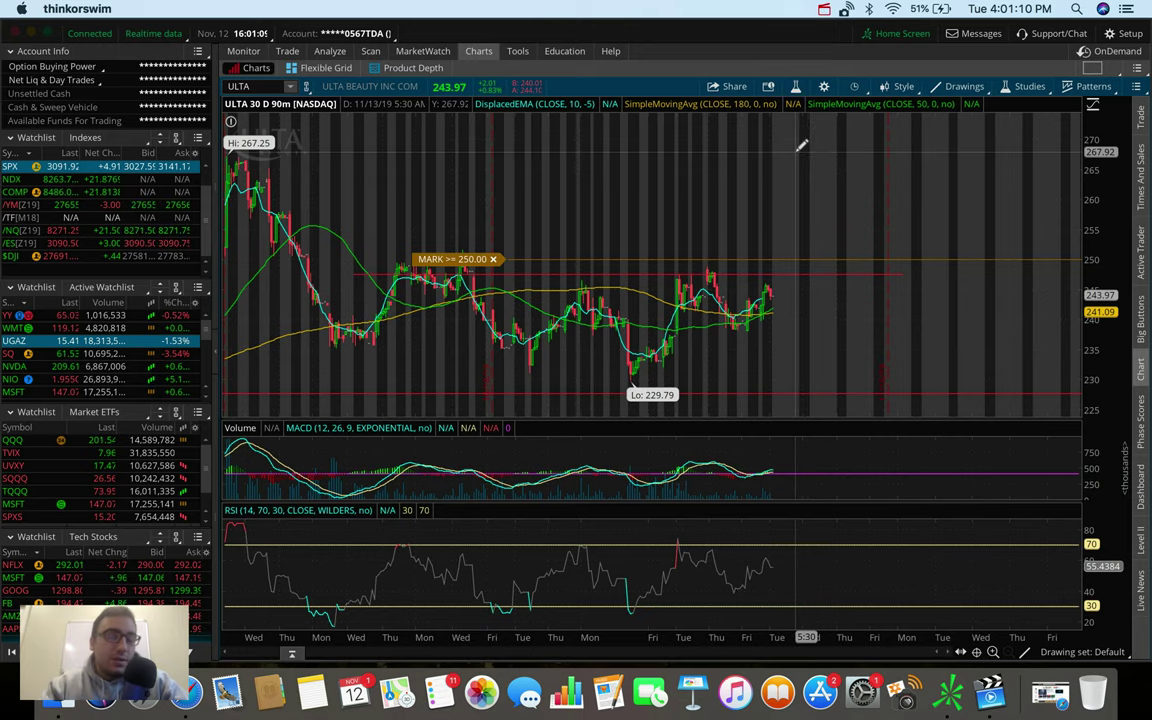
click(854, 86)
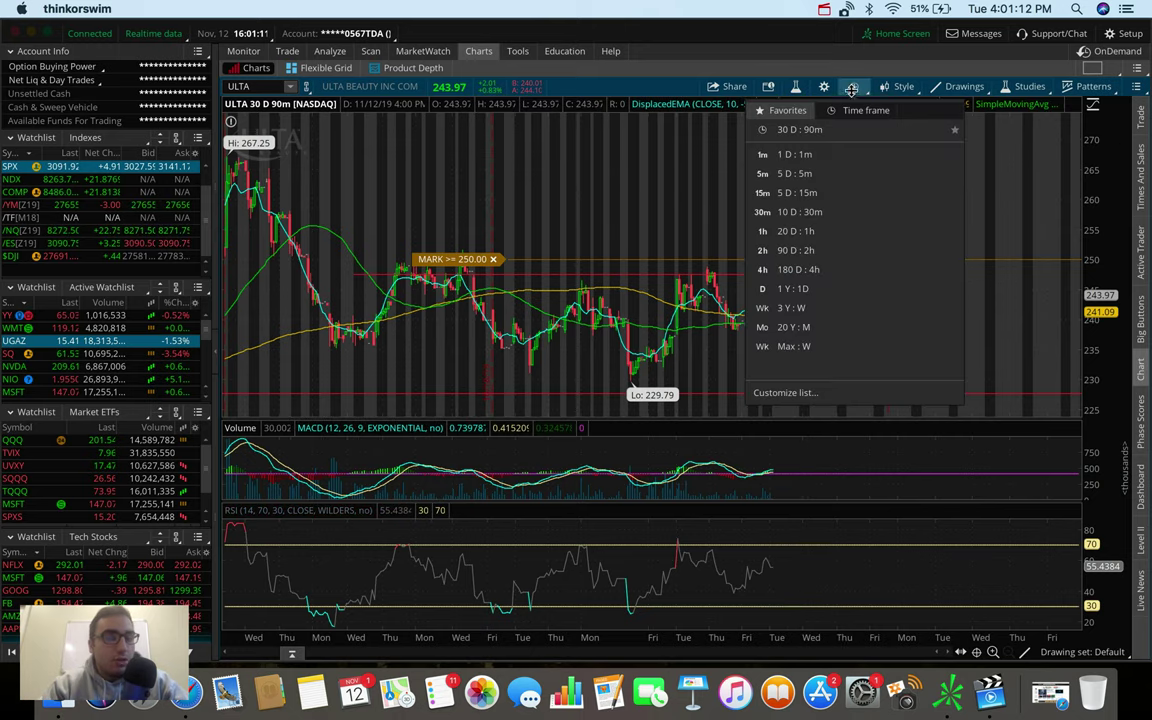
click(818, 267)
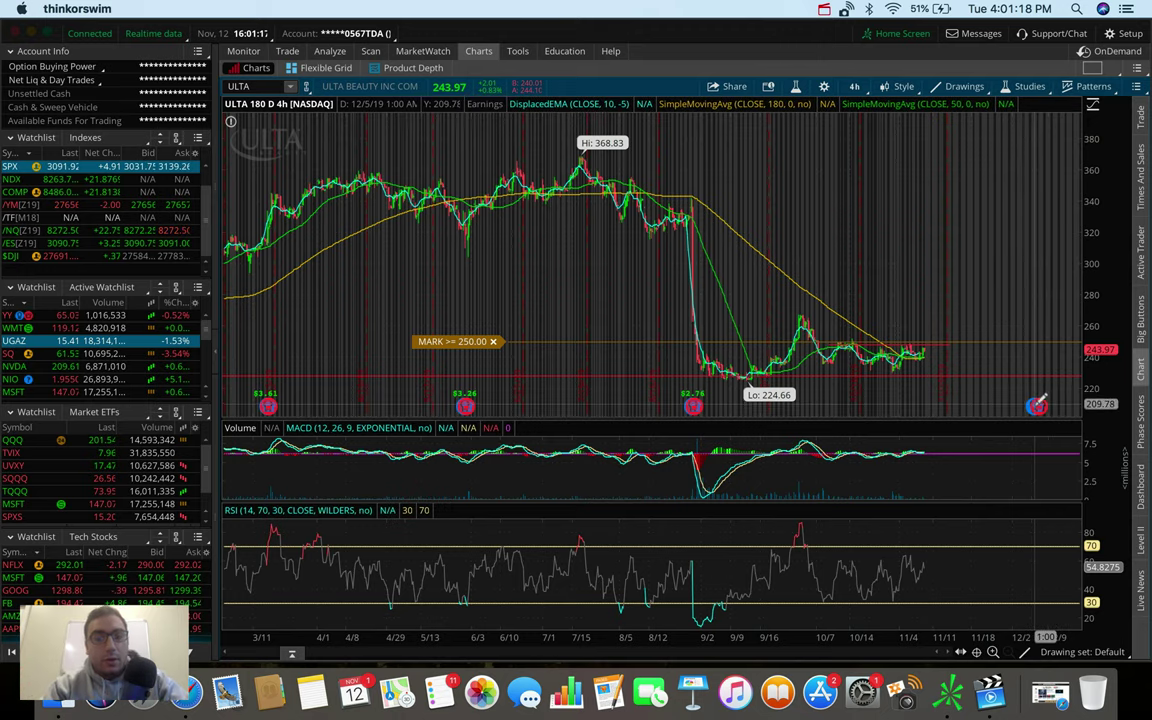
mouse_move(1040, 403)
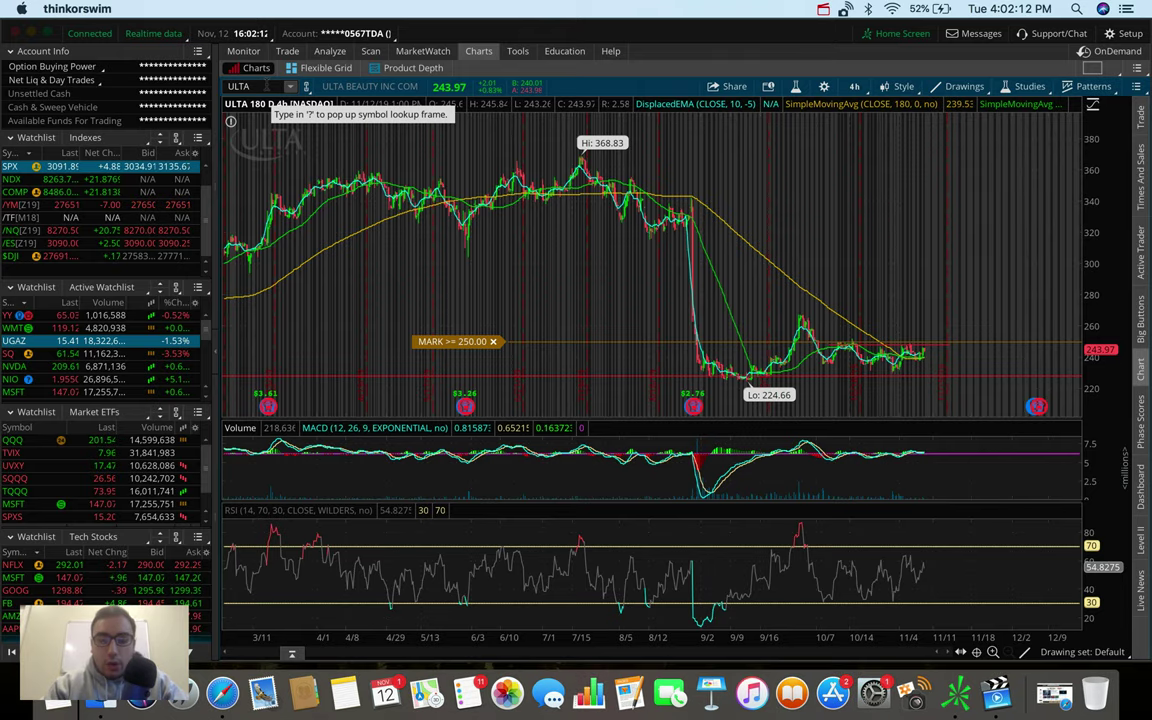
- Load the FB chart, zoom into September–November, then restore the full 180-day span
click(266, 86)
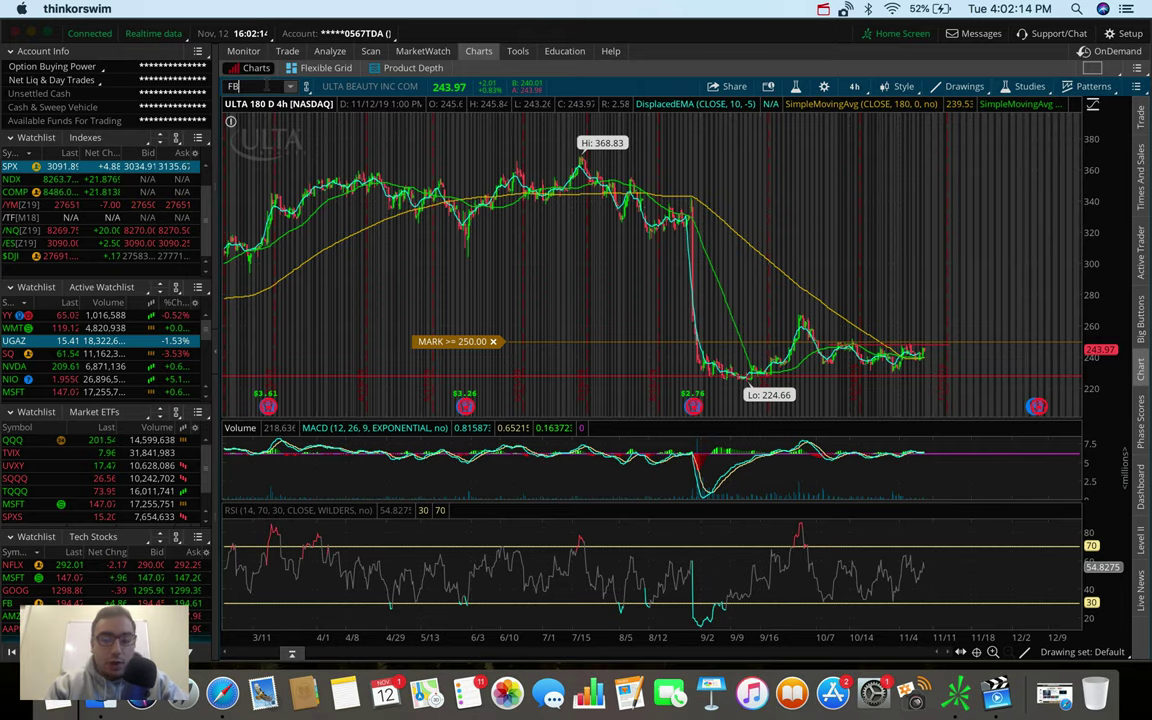
text(FB)
key(Return)
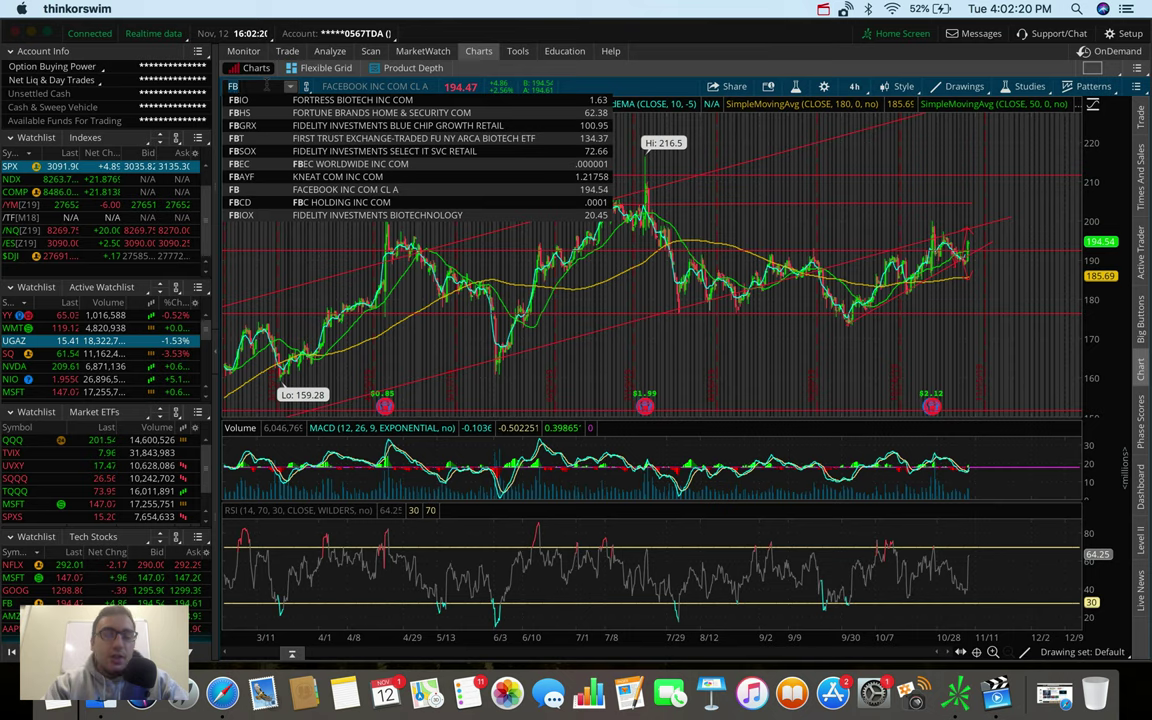
click(556, 32)
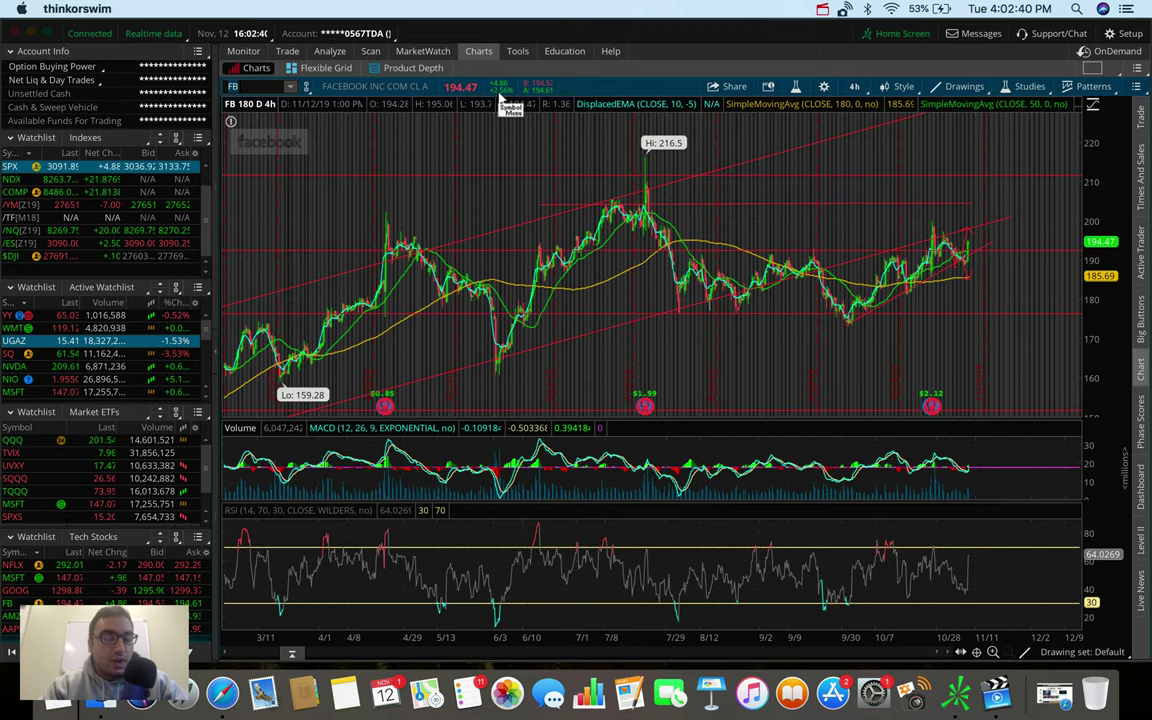
drag(990, 240, 752, 302)
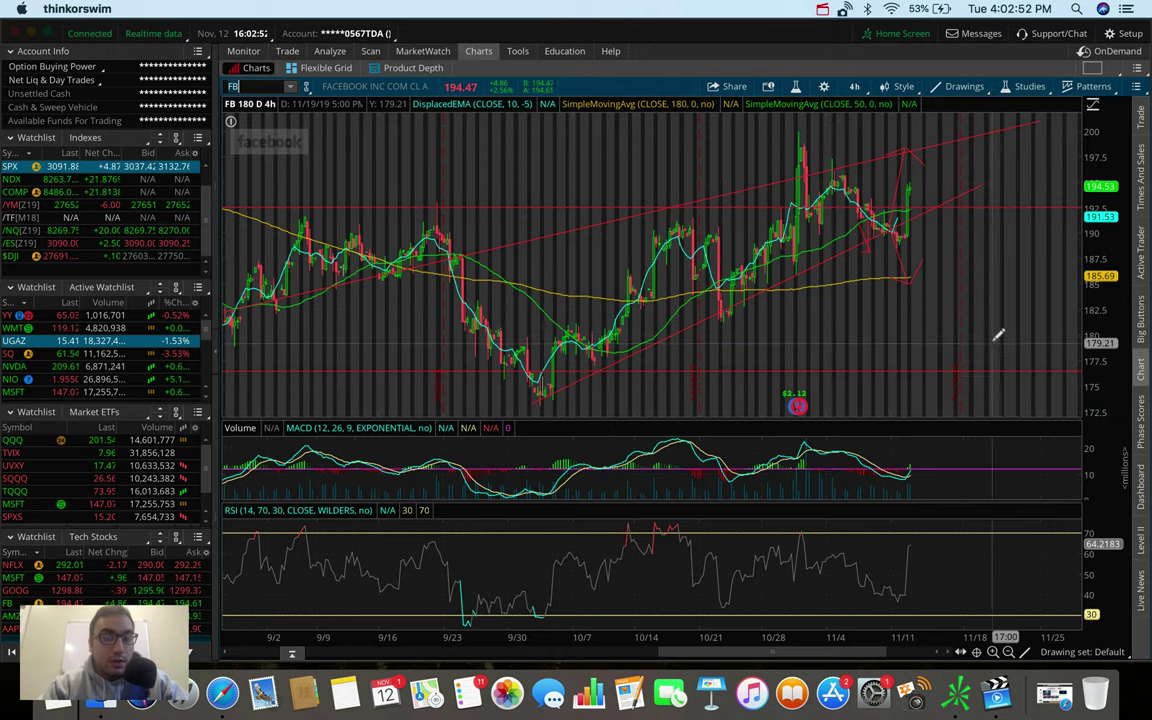
key(Return)
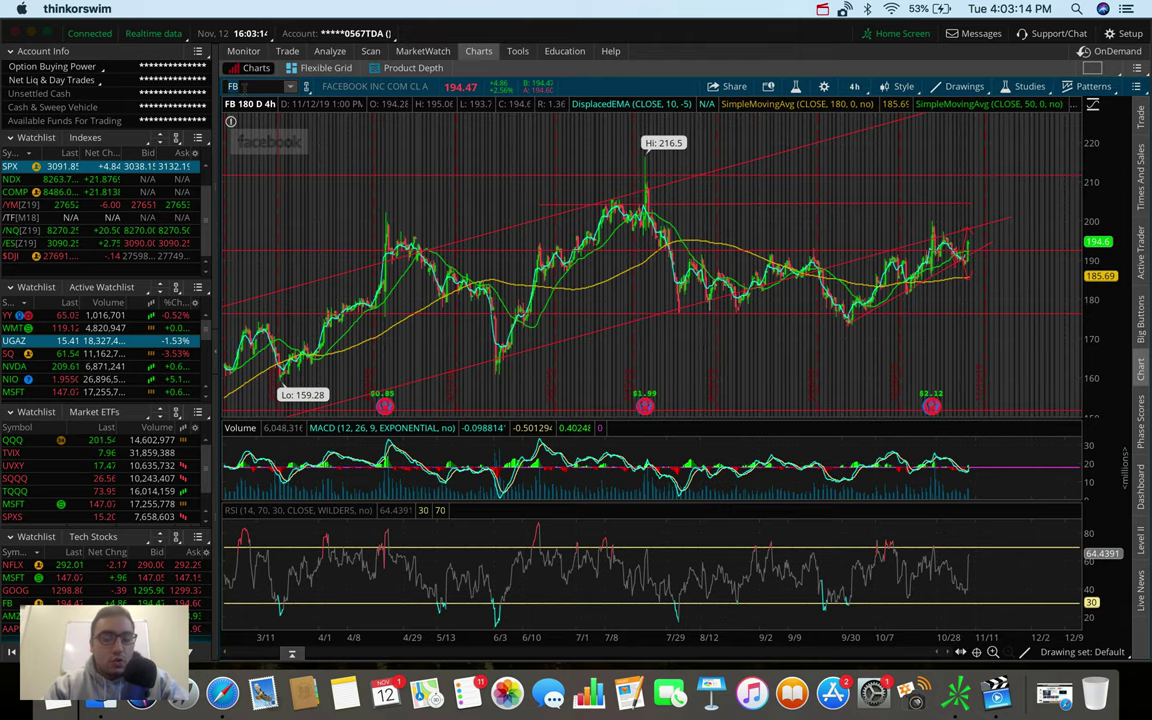
- Load PYPL, briefly view 1-day 1-minute bars, then return to 180 days of 4-hour bars
text(L)
key(Return)
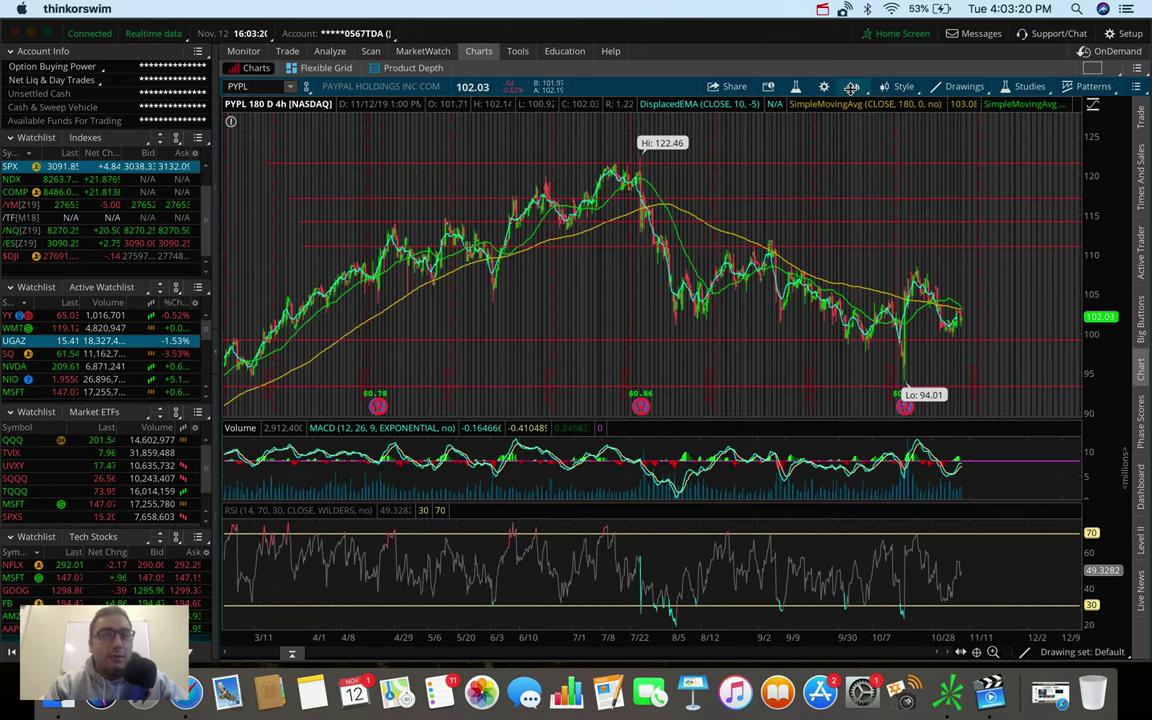
click(854, 86)
click(838, 151)
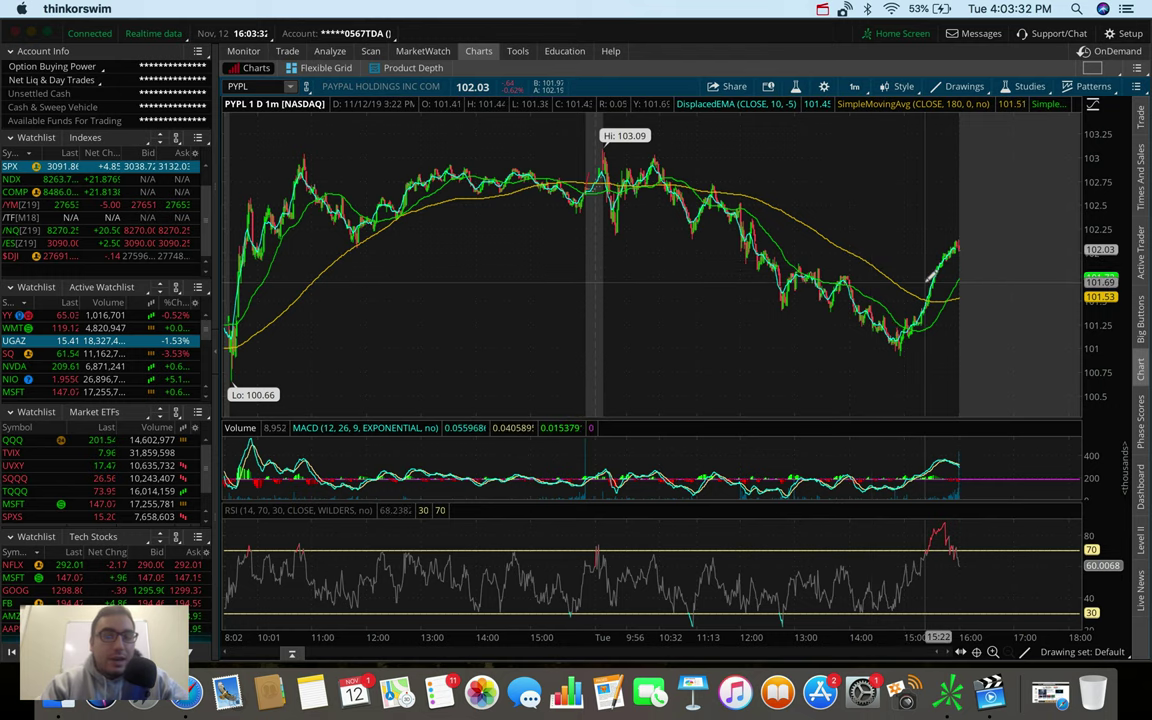
click(854, 86)
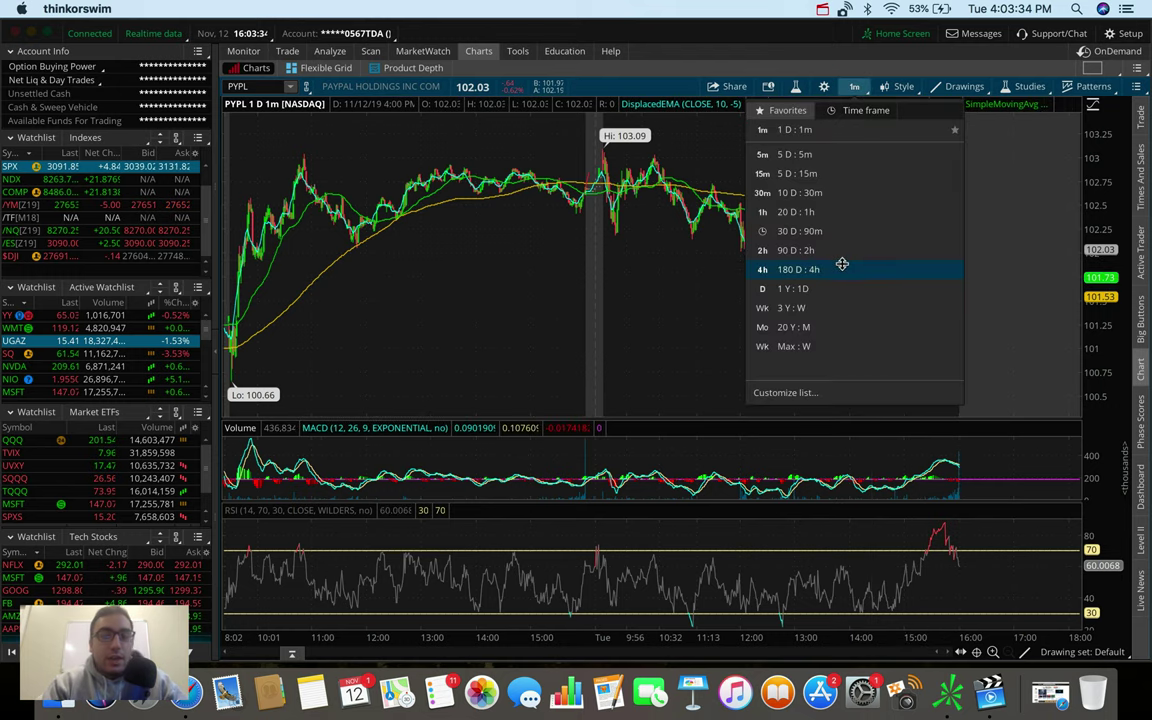
click(842, 266)
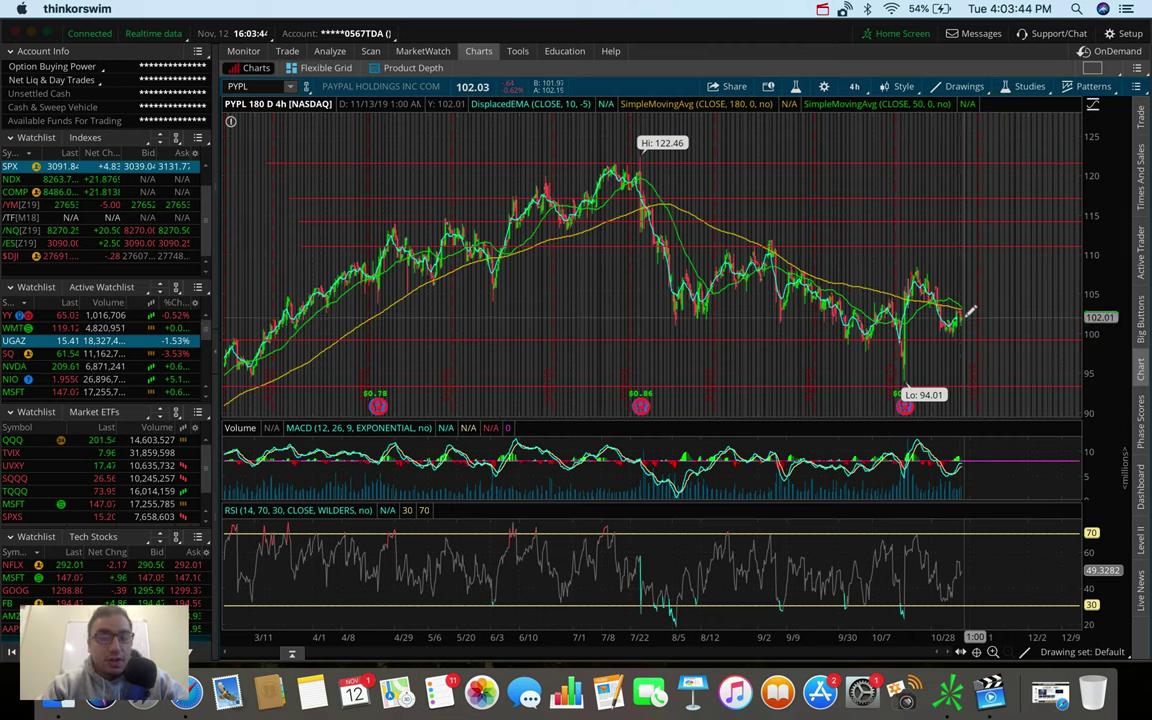
- Draw a short red projection past PYPL's latest bars and check the 114.18 and 117.09 levels
drag(970, 312, 992, 272)
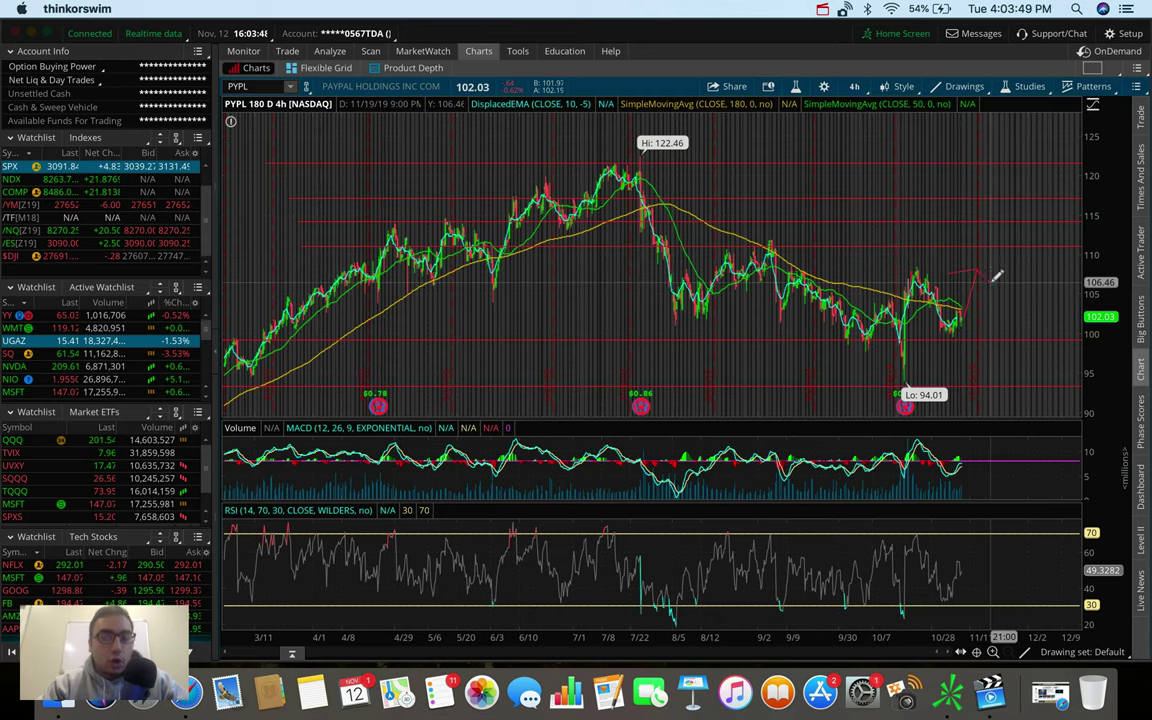
click(982, 220)
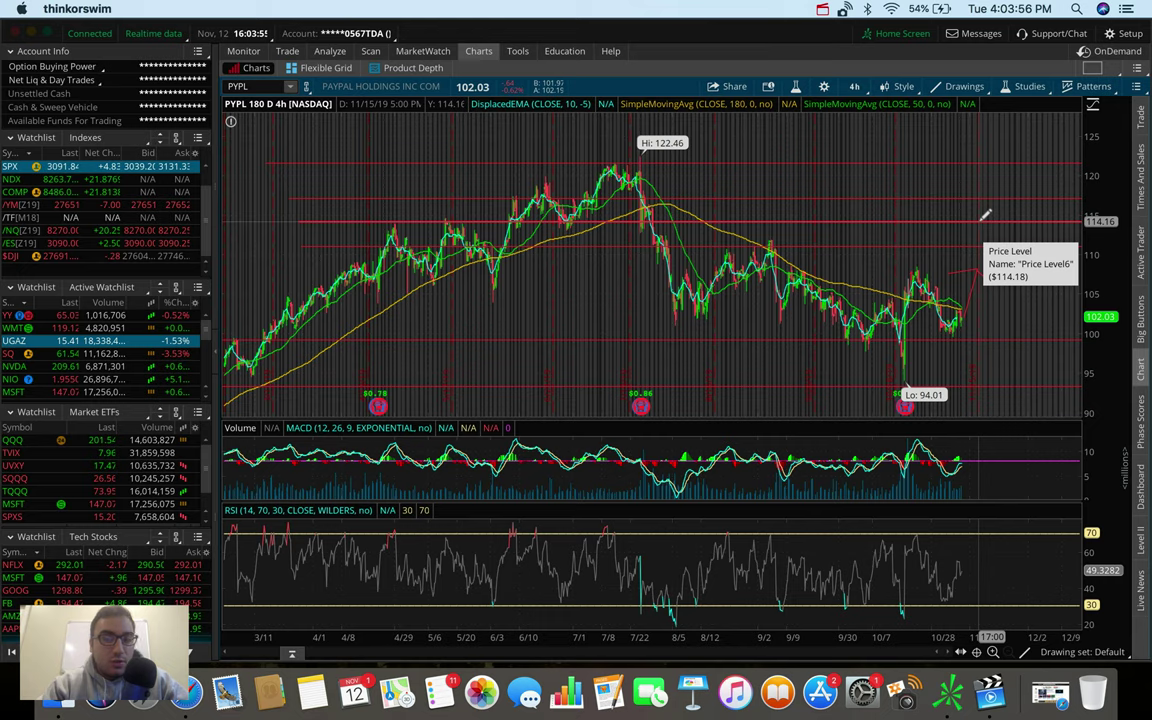
click(982, 197)
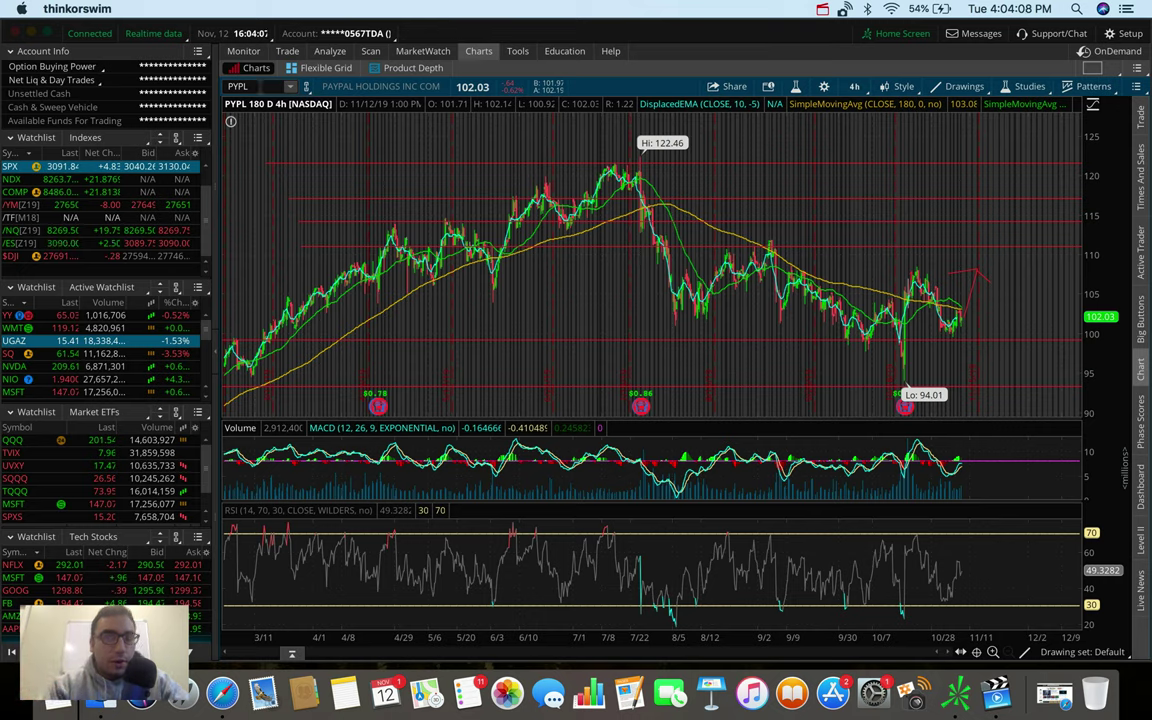
- Load Tilray (TLRY) and view it on one day of 1-minute bars
click(268, 87)
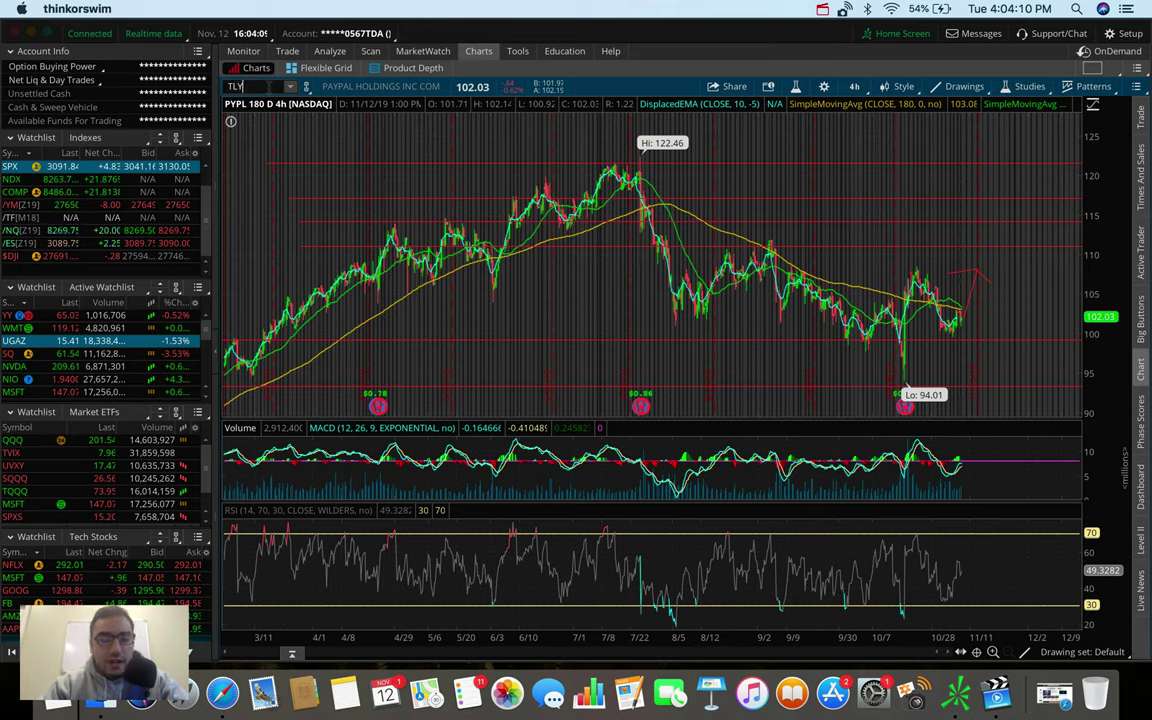
text(TLRY)
key(Return)
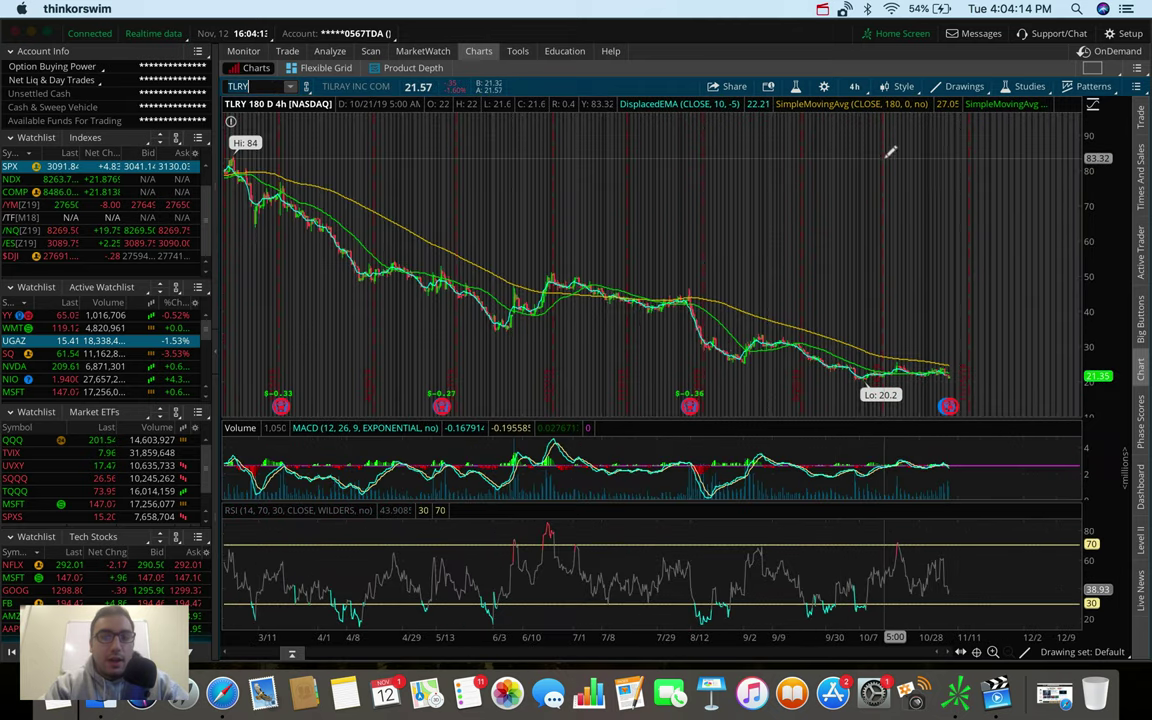
mouse_move(955, 398)
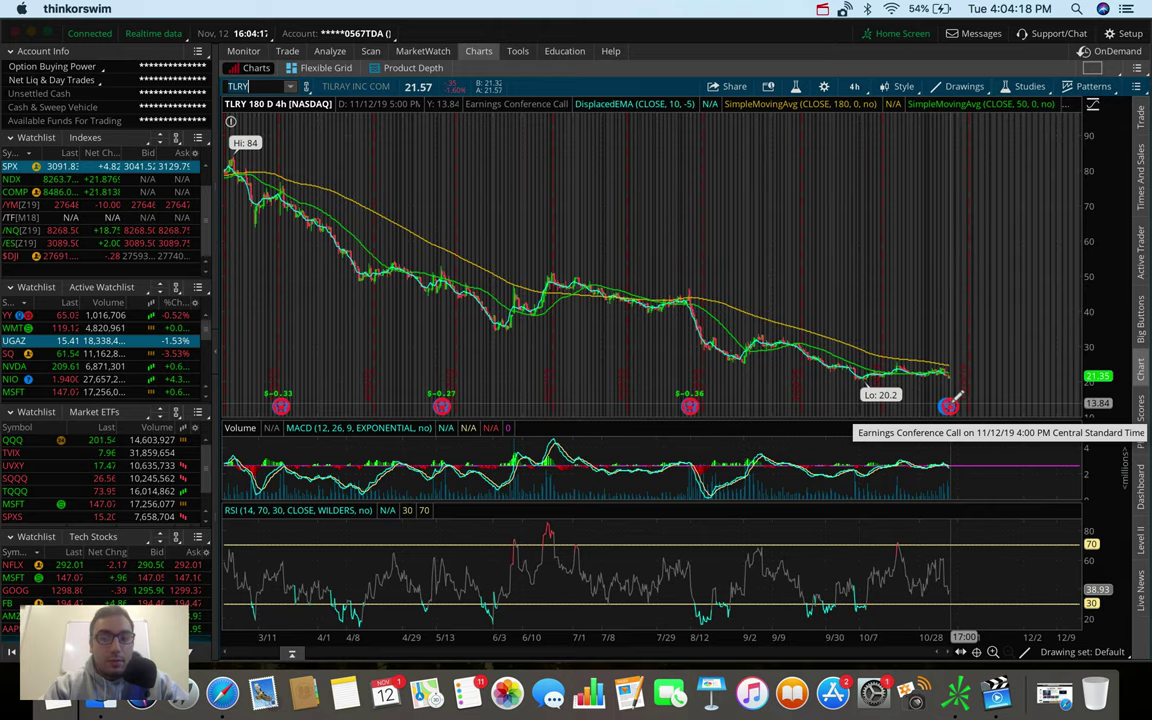
click(854, 86)
click(838, 156)
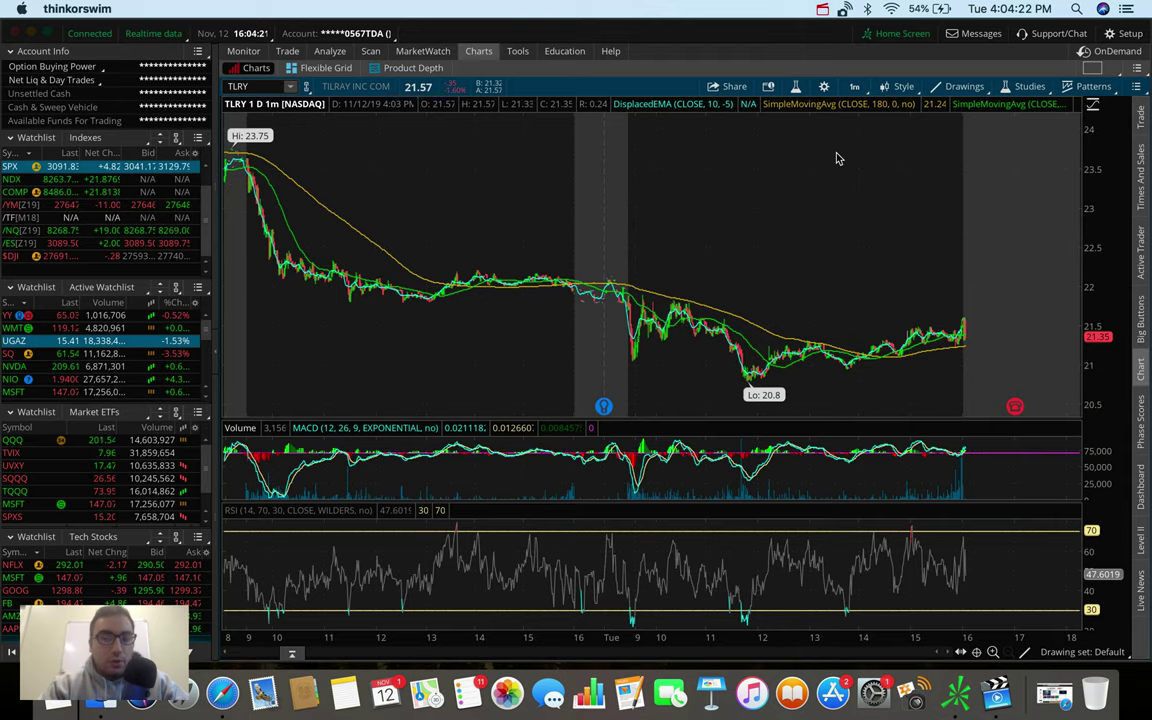
- Switch TLRY to 180-day 4-hour bars, then to 90-day 2-hour bars
mouse_move(1021, 404)
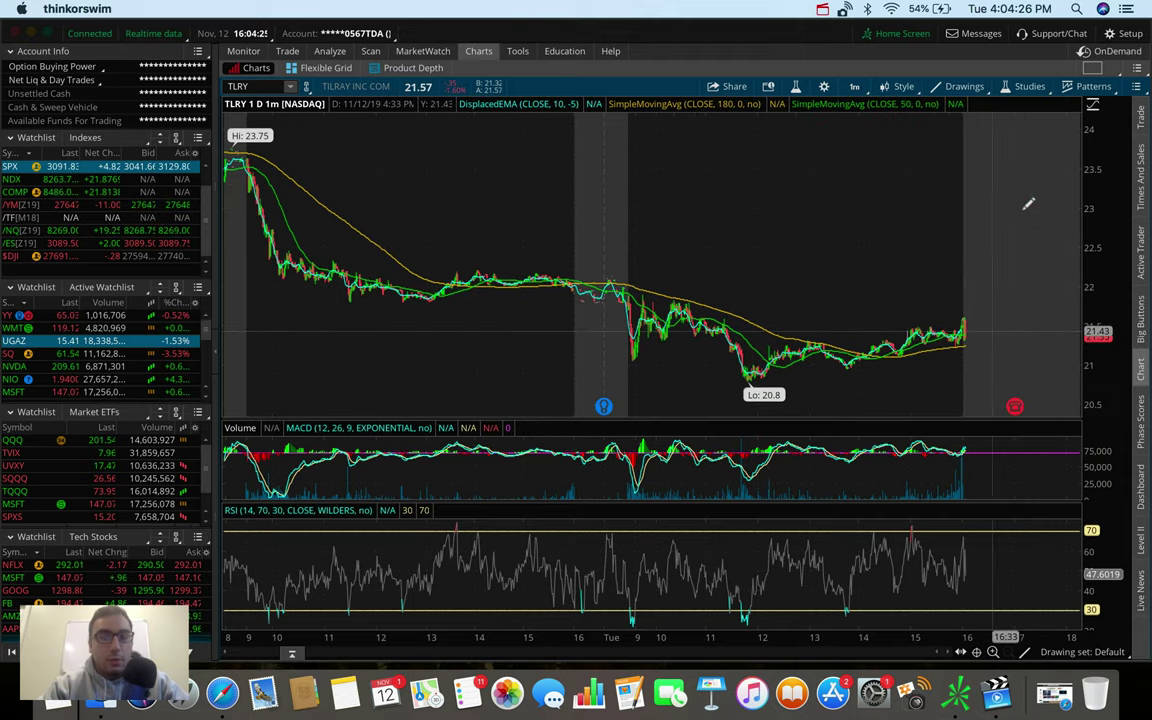
click(854, 86)
click(817, 270)
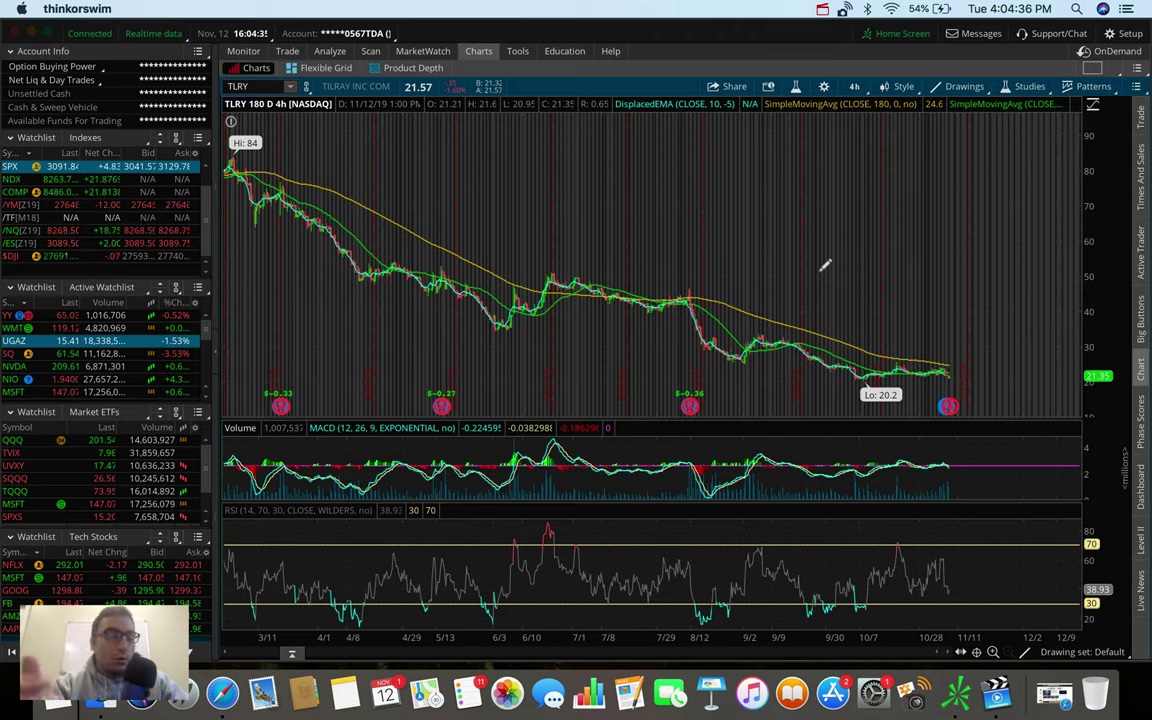
click(852, 86)
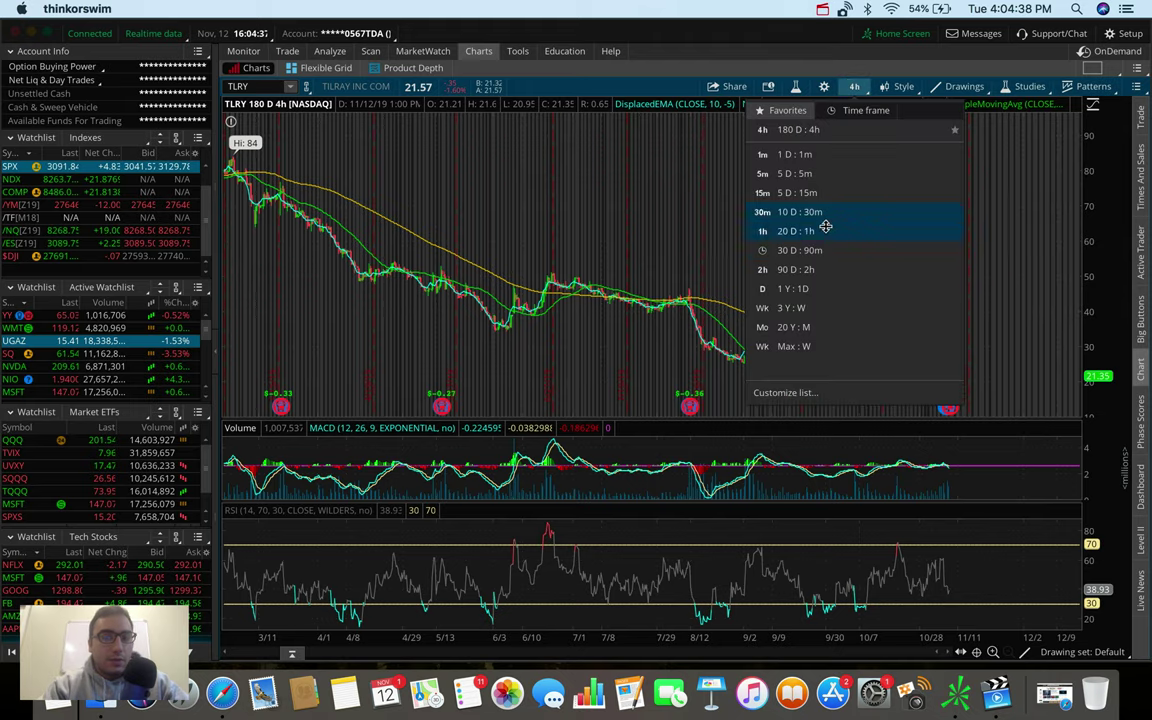
click(810, 270)
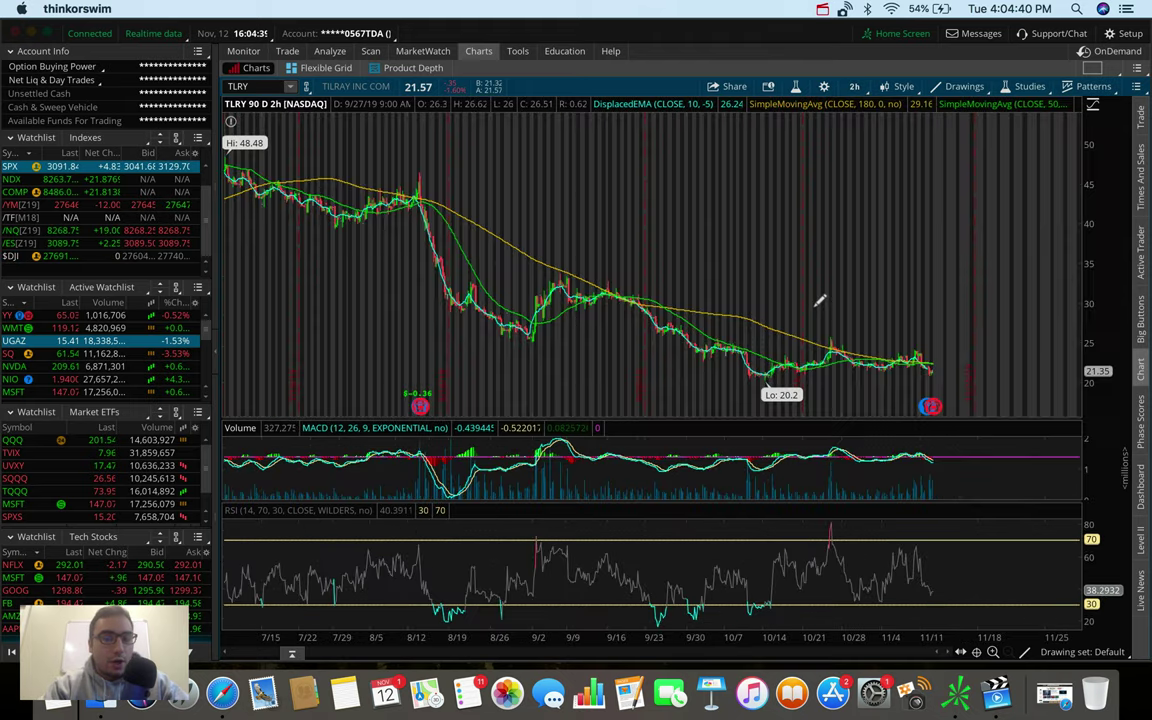
- Check the three-year weekly chart, then settle on 20 days of hourly bars
click(854, 86)
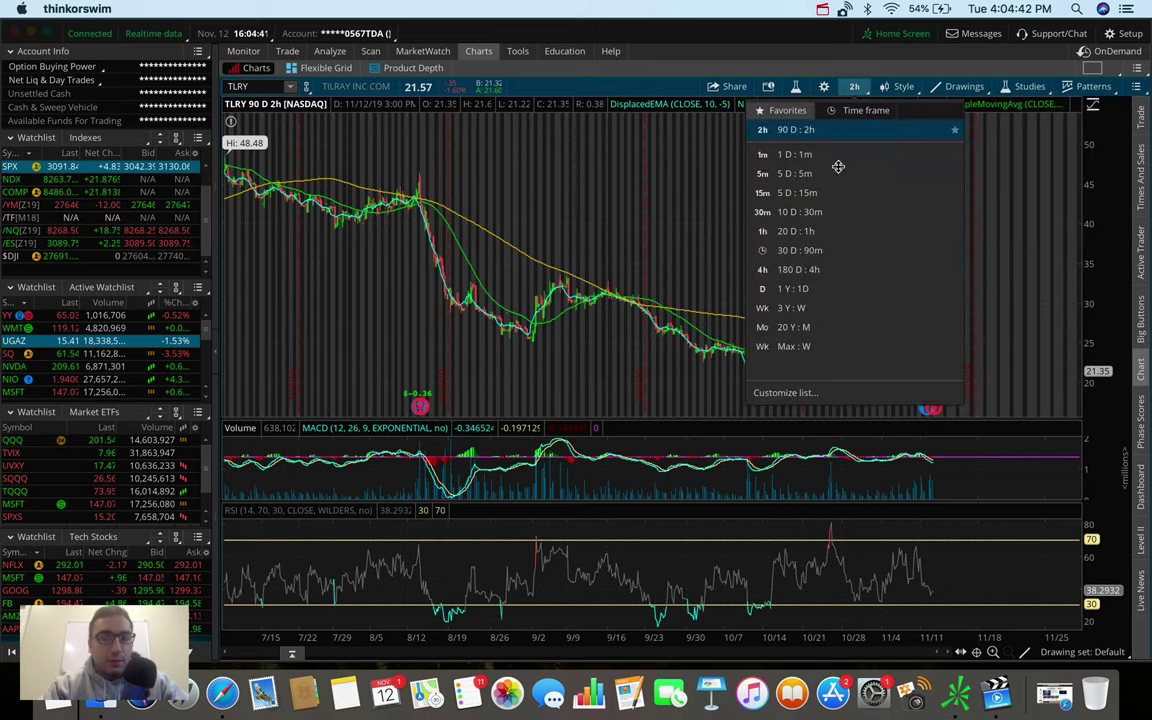
click(817, 309)
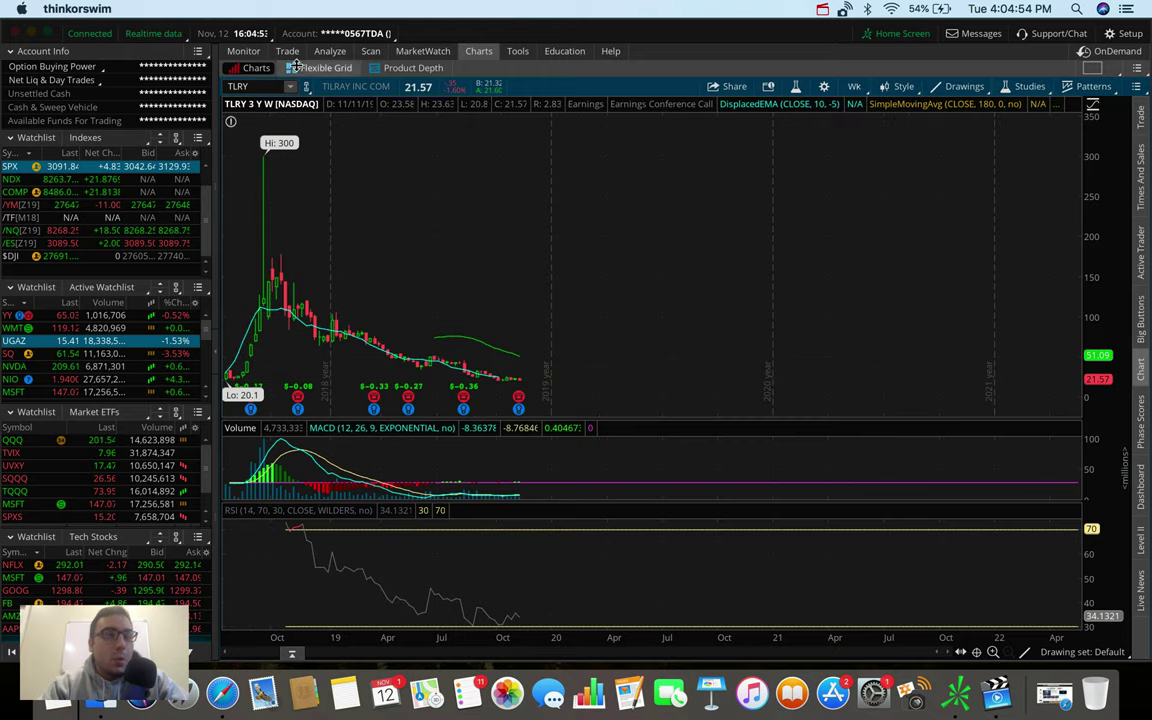
click(853, 86)
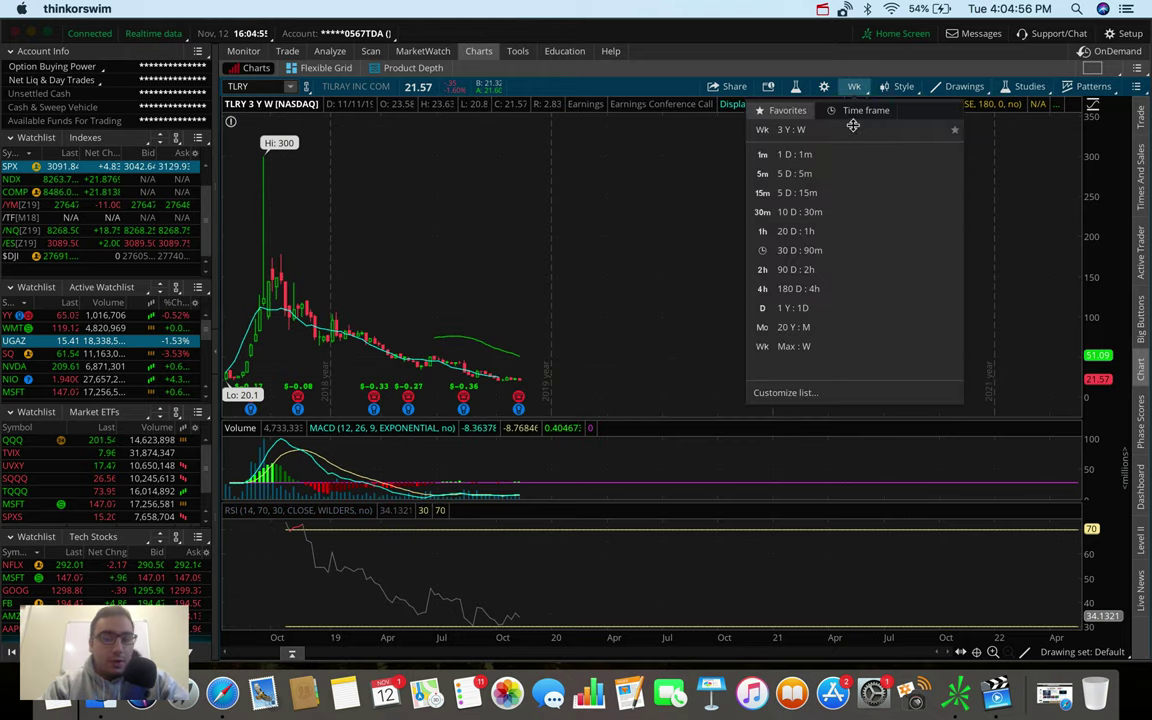
click(850, 232)
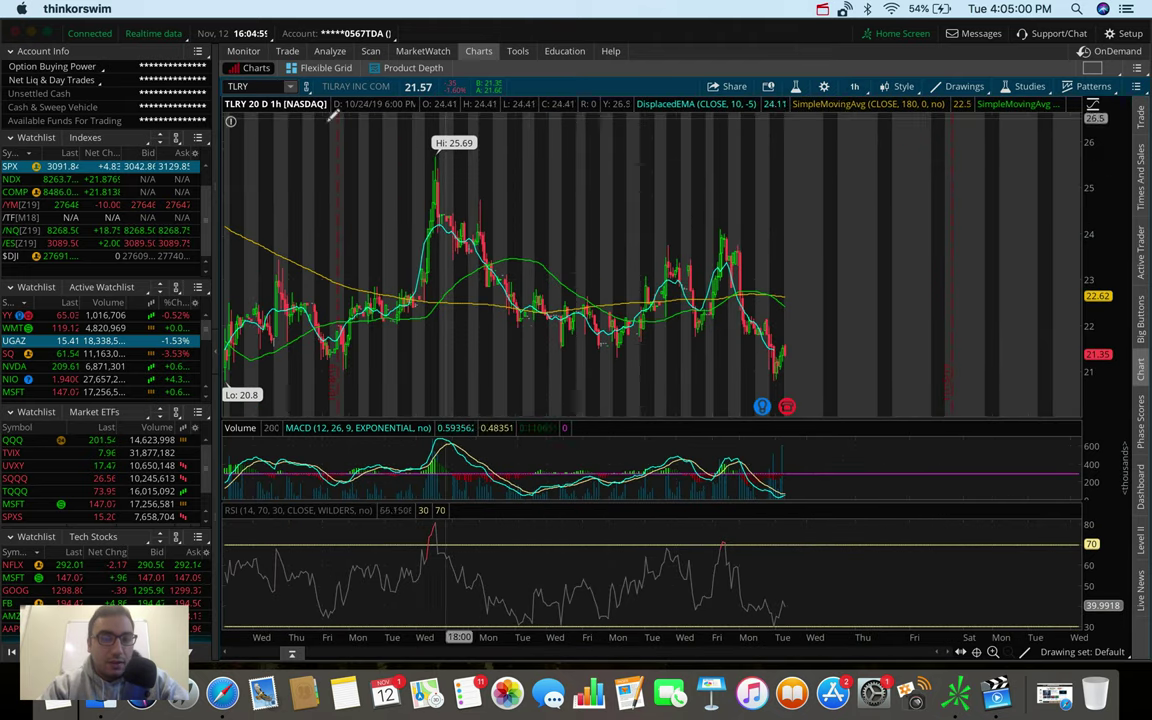
click(245, 86)
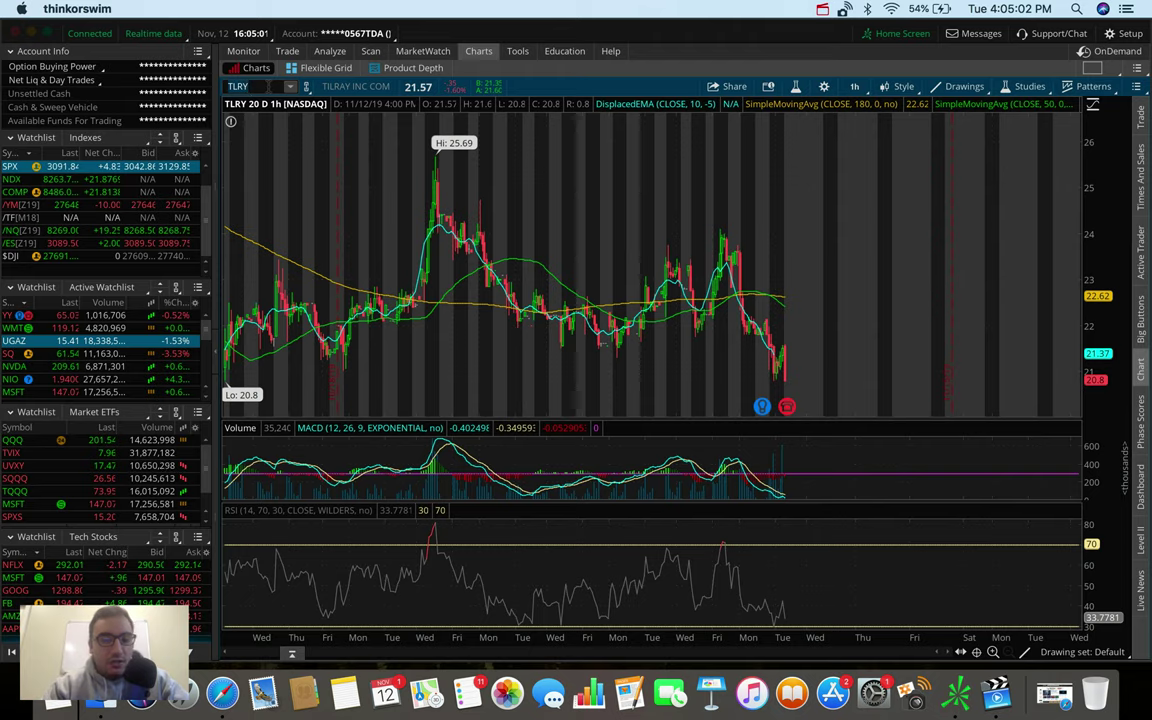
- Load CRON on 180-day 4-hour bars, then switch the chart to CGC
text(CRON)
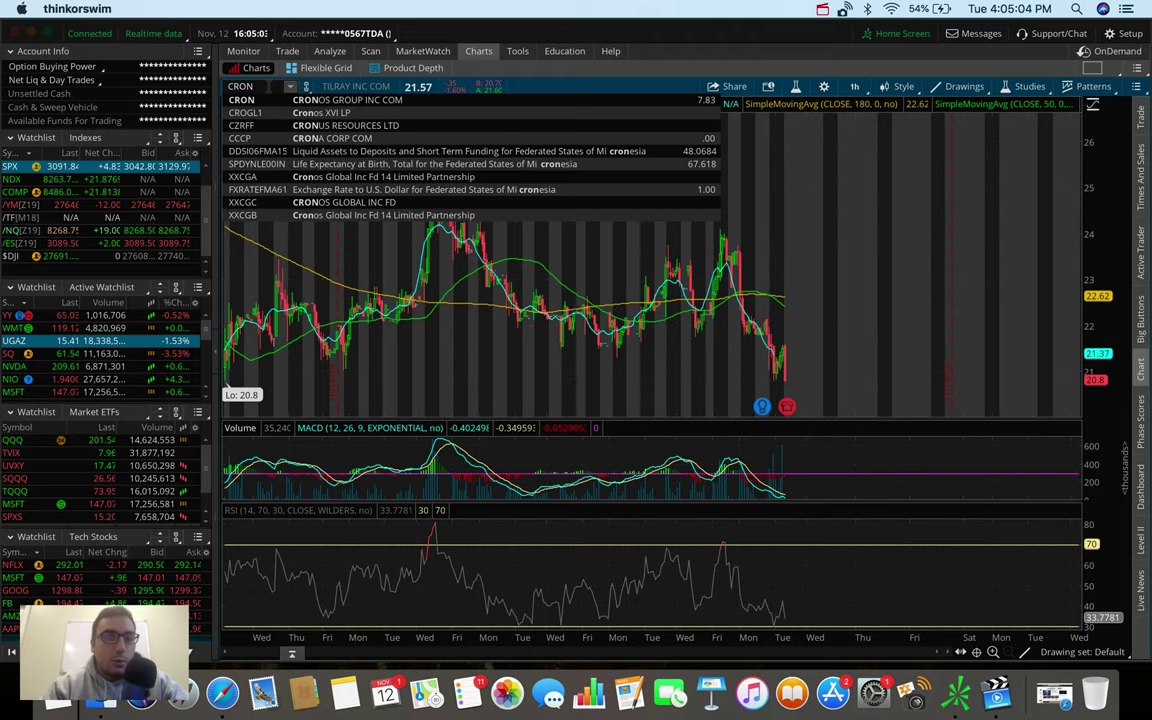
key(Return)
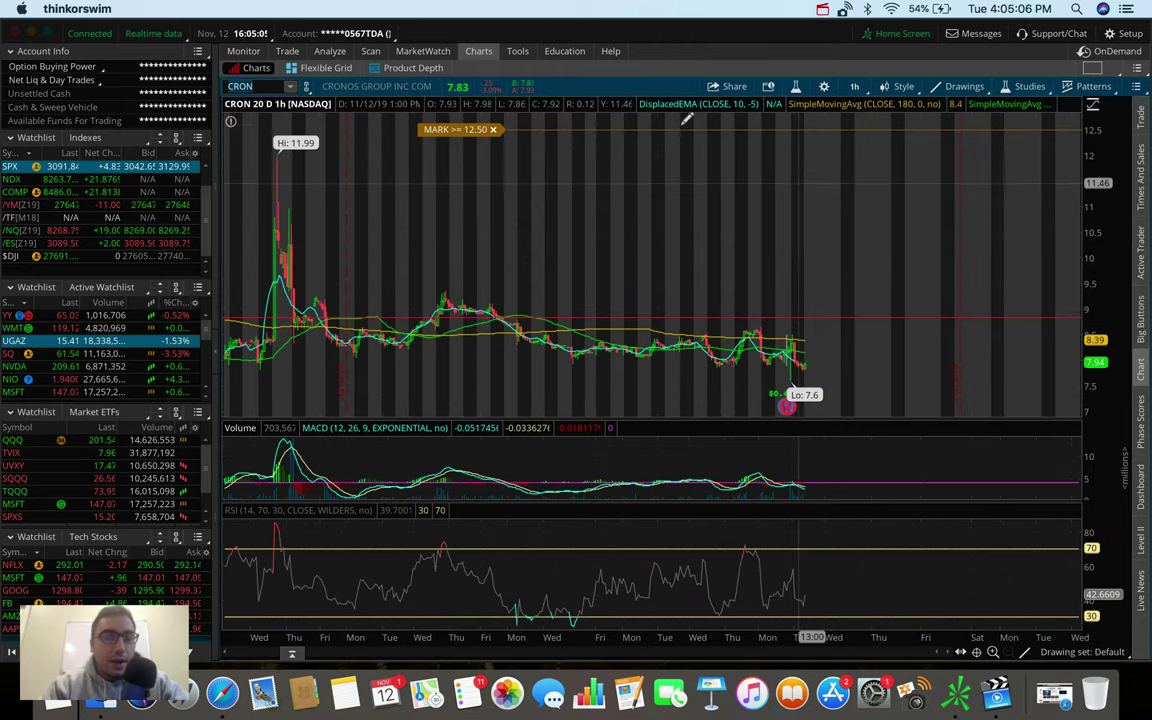
click(856, 86)
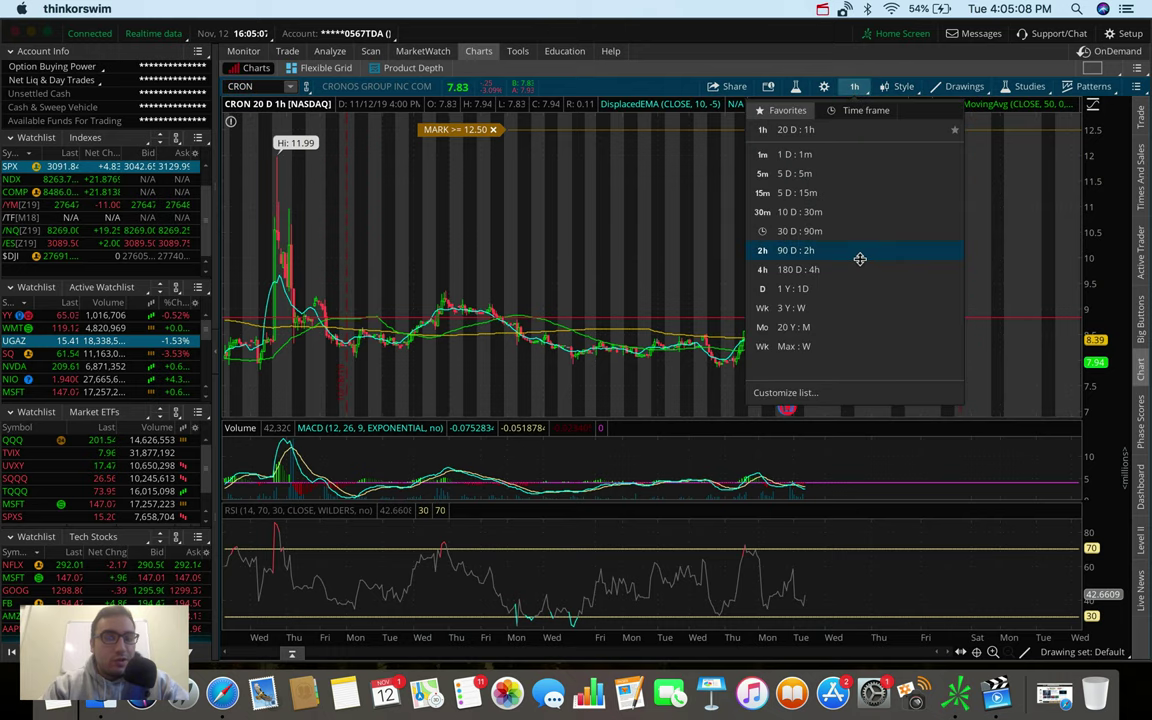
click(799, 269)
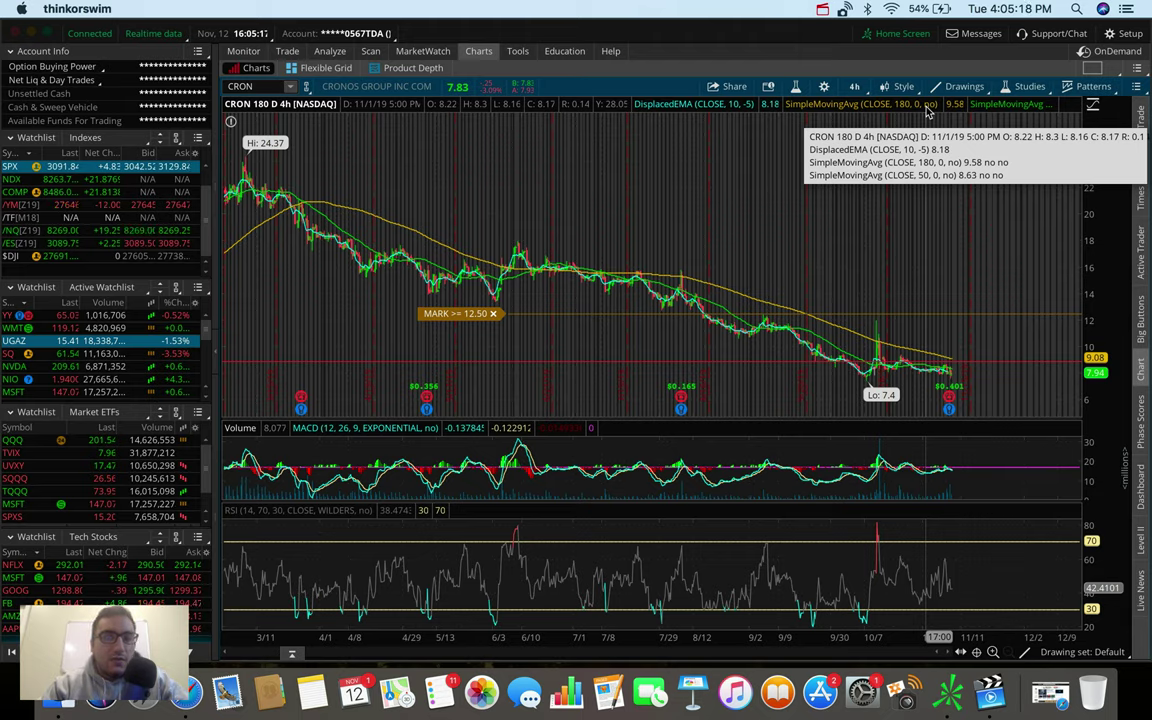
click(857, 86)
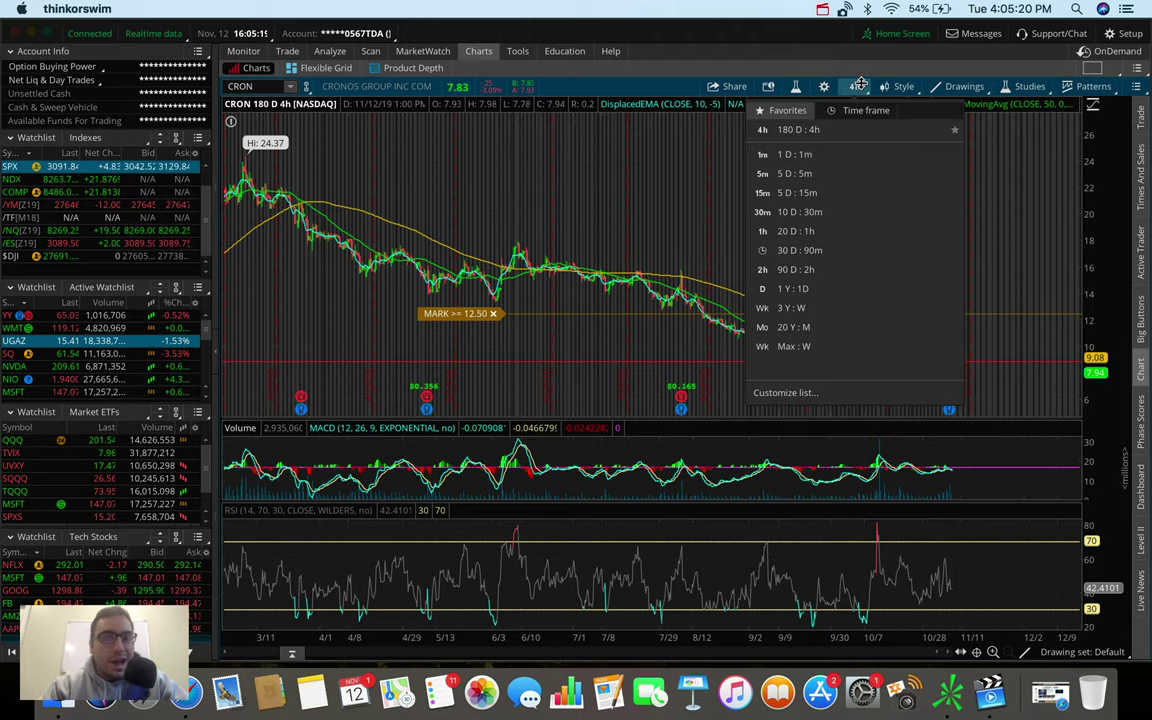
click(857, 86)
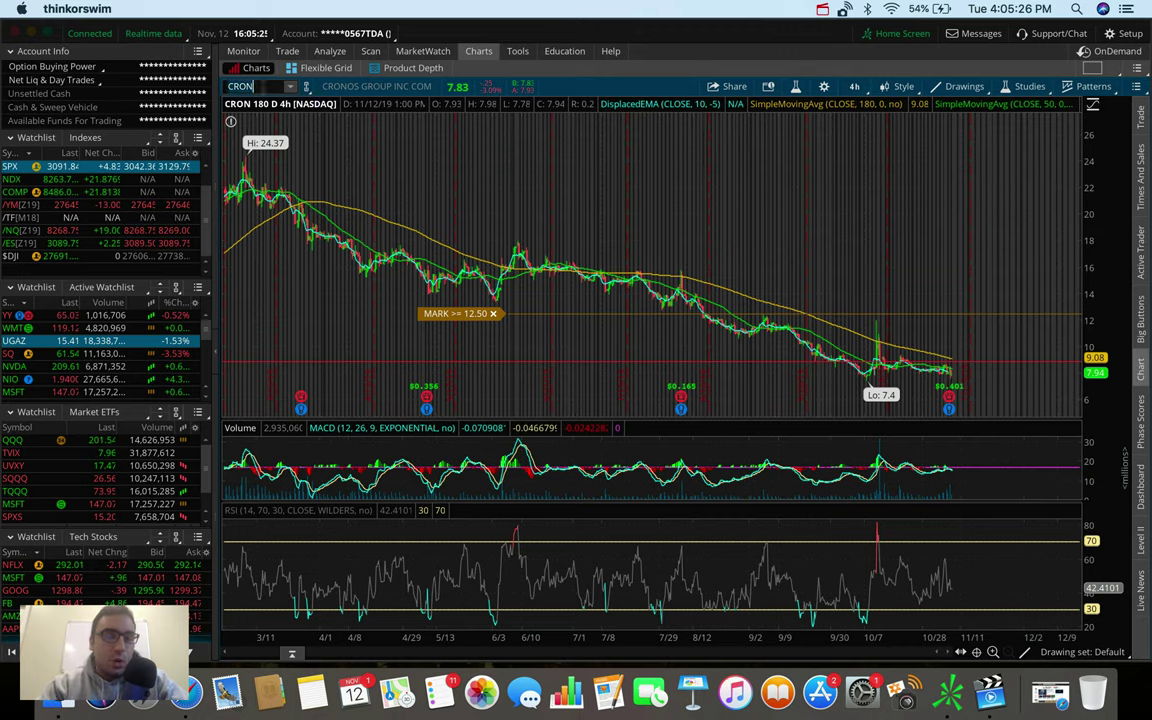
text(CGC)
key(Return)
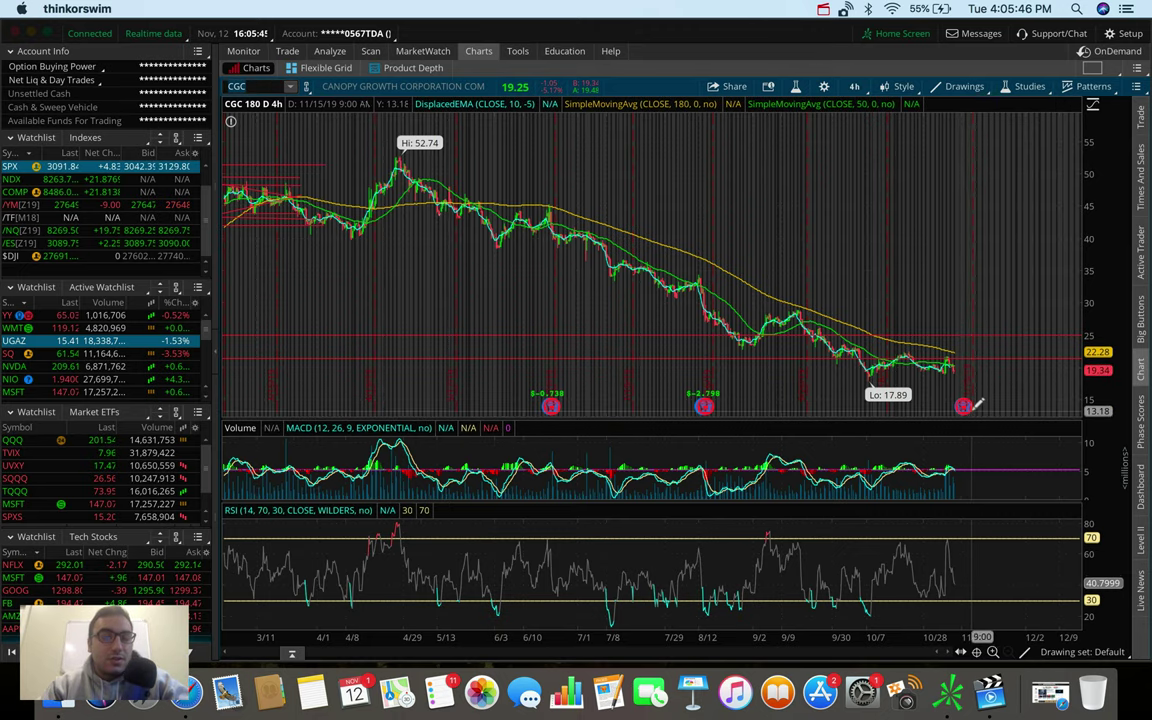
- Draw a red rebound line rising from CGC's latest bars, then load MCD
mouse_move(972, 404)
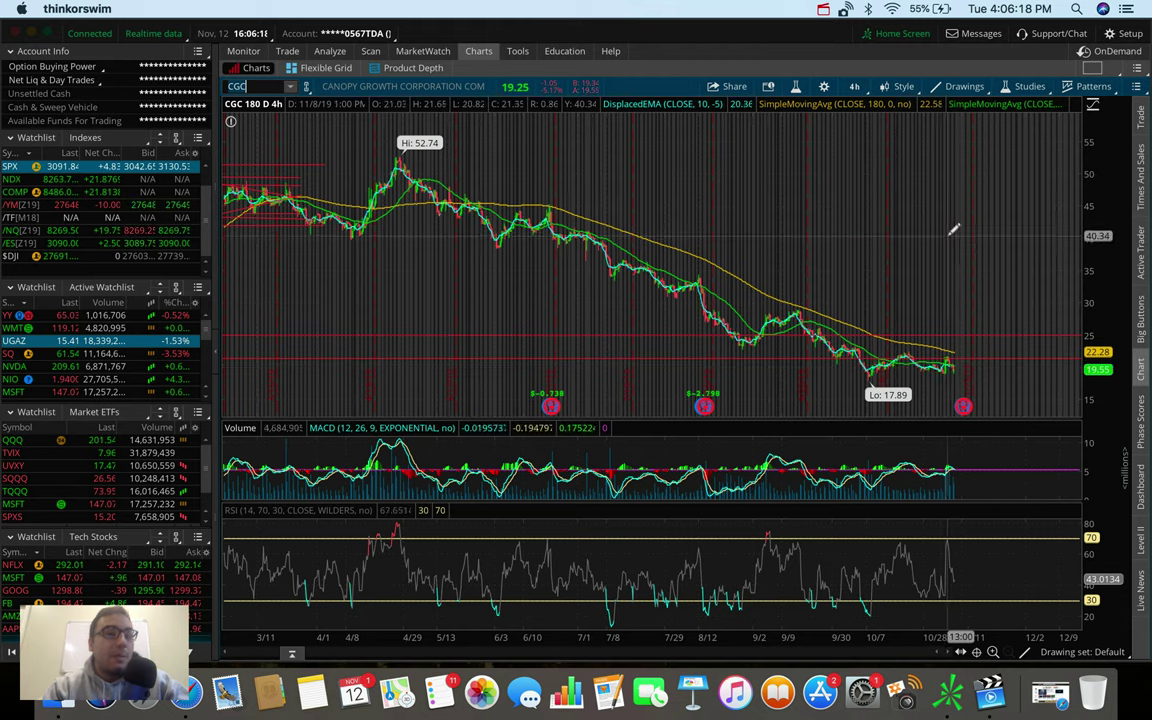
mouse_move(960, 366)
mouse_down()
mouse_move(980, 267)
mouse_move(972, 283)
mouse_move(944, 286)
mouse_move(976, 281)
mouse_move(992, 311)
mouse_up()
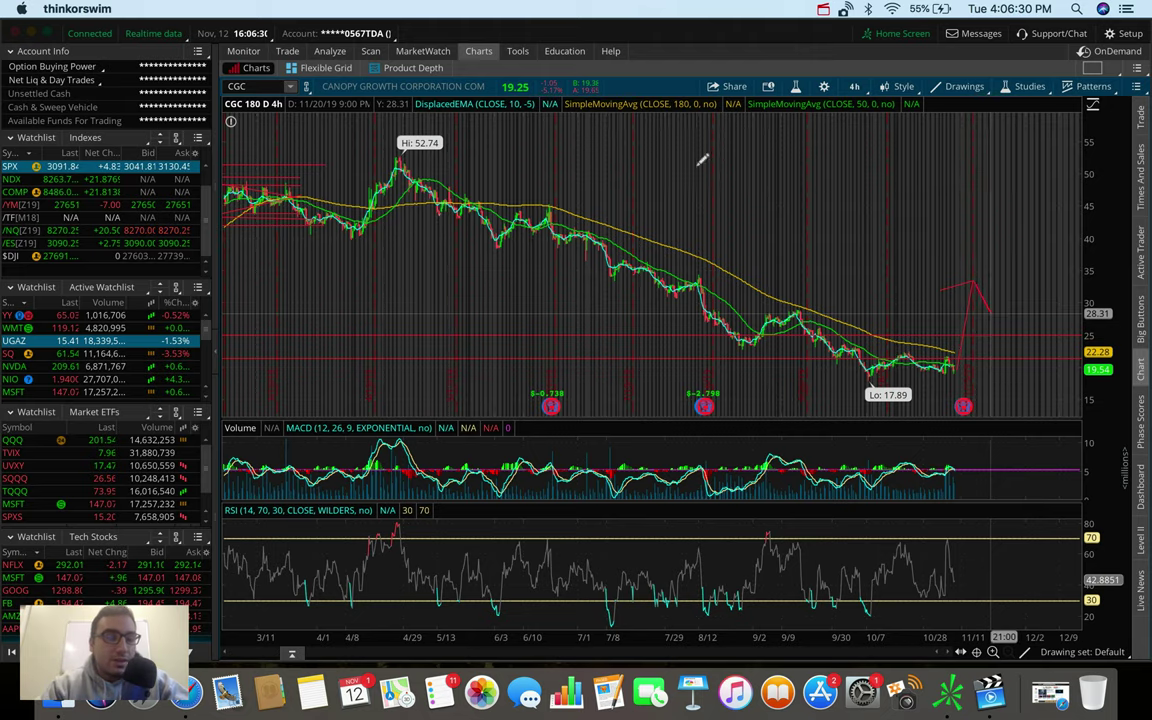
text(MCD)
key(Return)
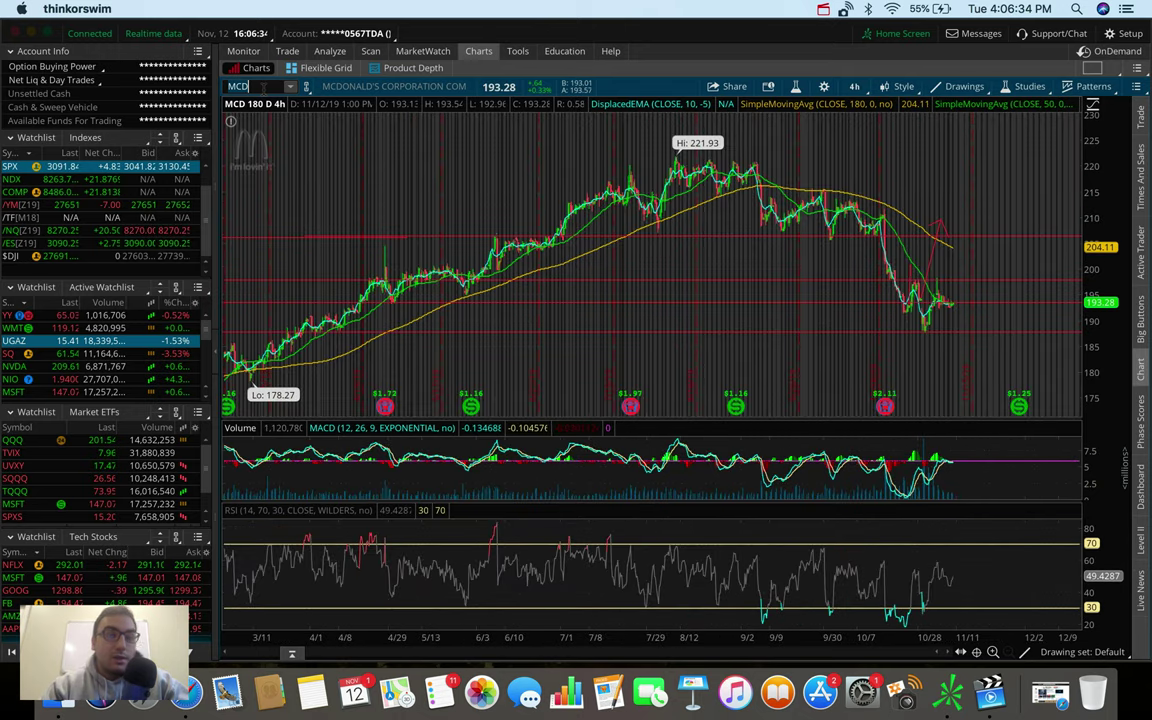
- Load PYPL, then FB, then finish on Chipotle (CMG)
click(262, 87)
text(PYPL)
key(Return)
click(262, 87)
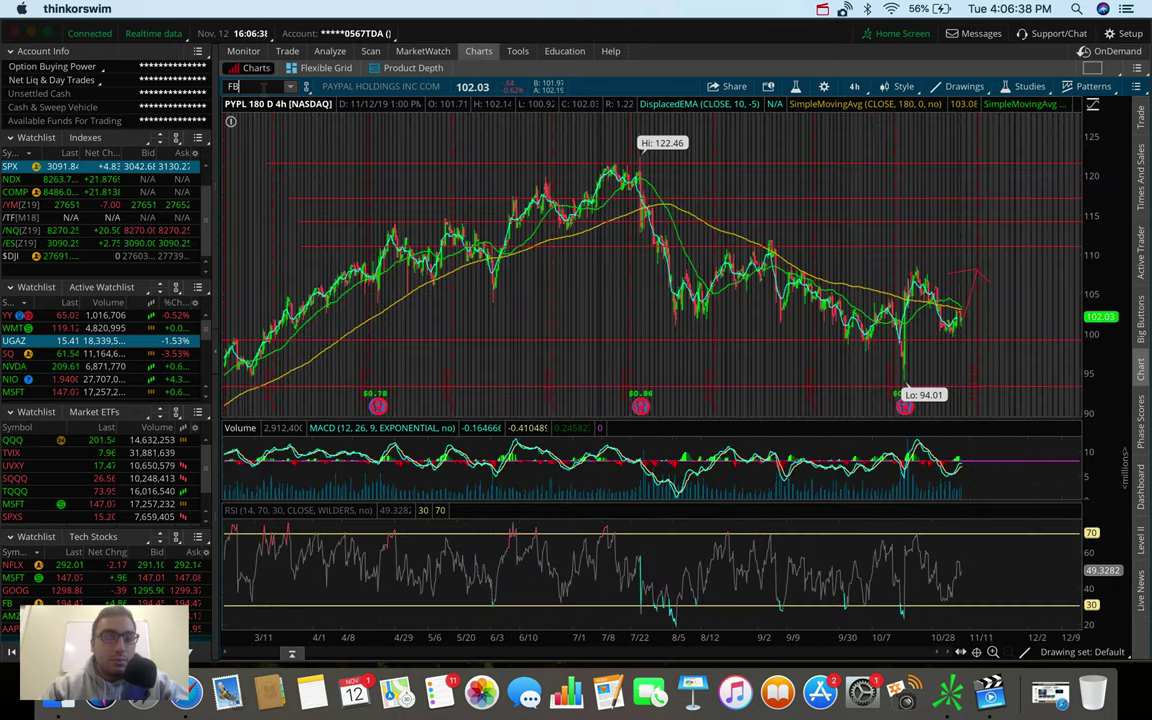
text(FB)
key(Return)
click(262, 87)
text(CMG)
key(Return)
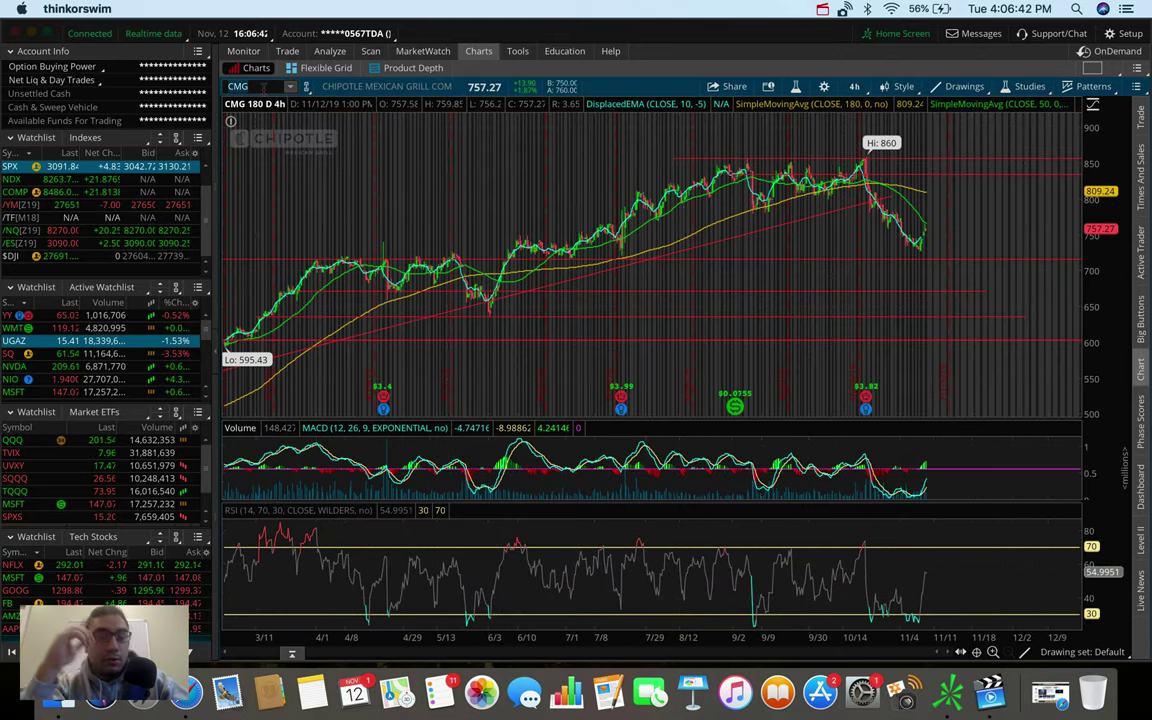